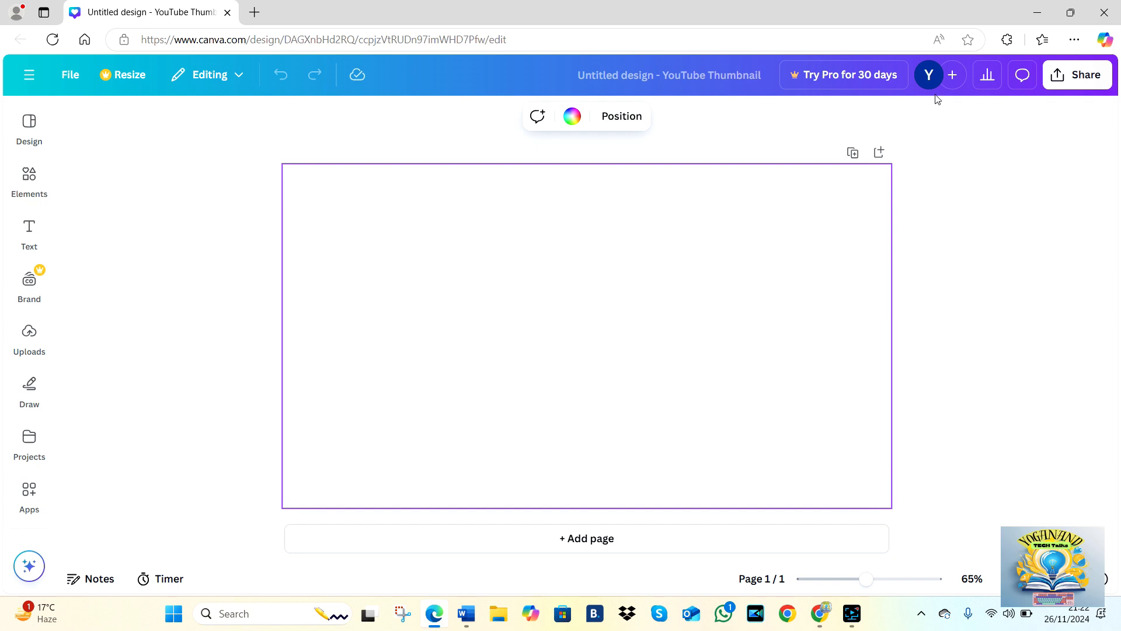
Step: Set the page background to the pale yellow-to-pink default gradient
{"action": "mouse_move", "coordinate": [931, 80]}
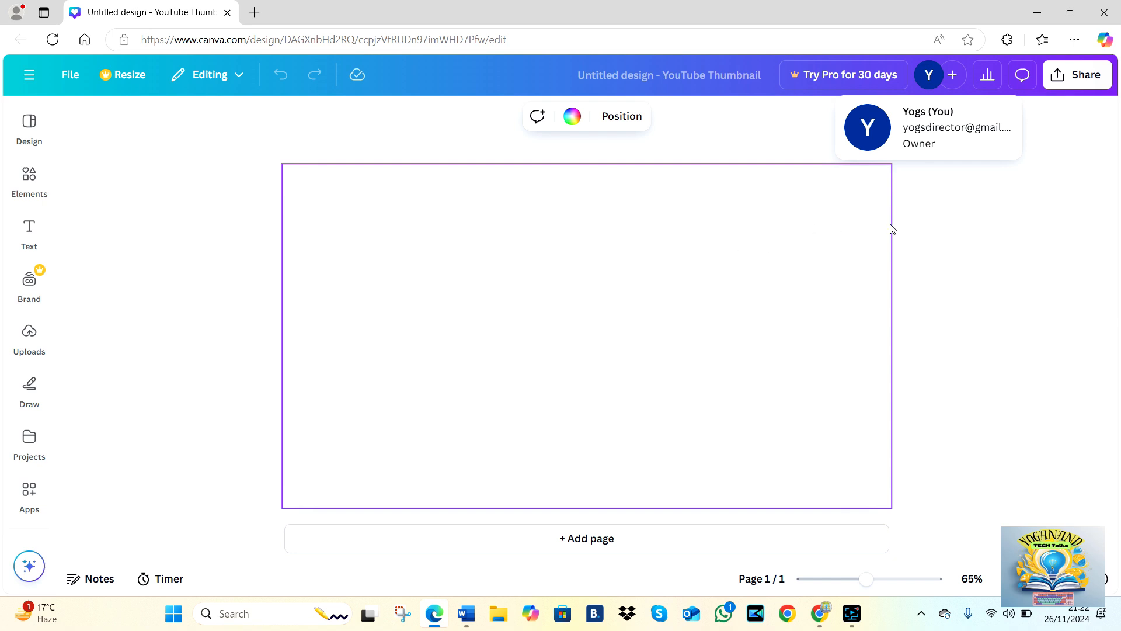
{"action": "left_click", "coordinate": [907, 228]}
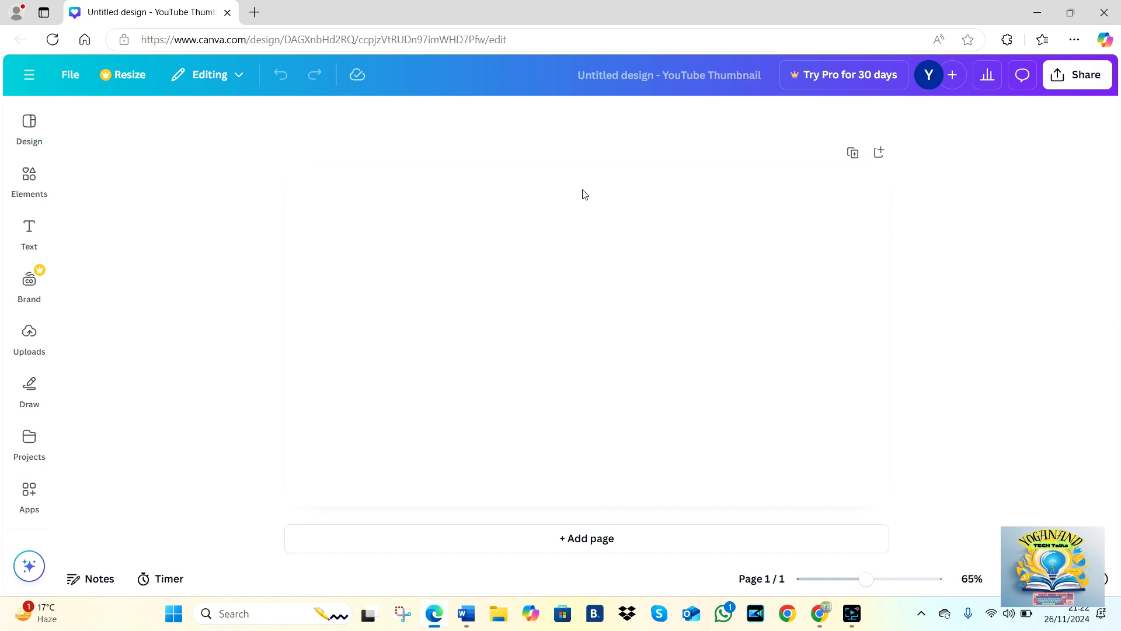
{"action": "left_click", "coordinate": [586, 219]}
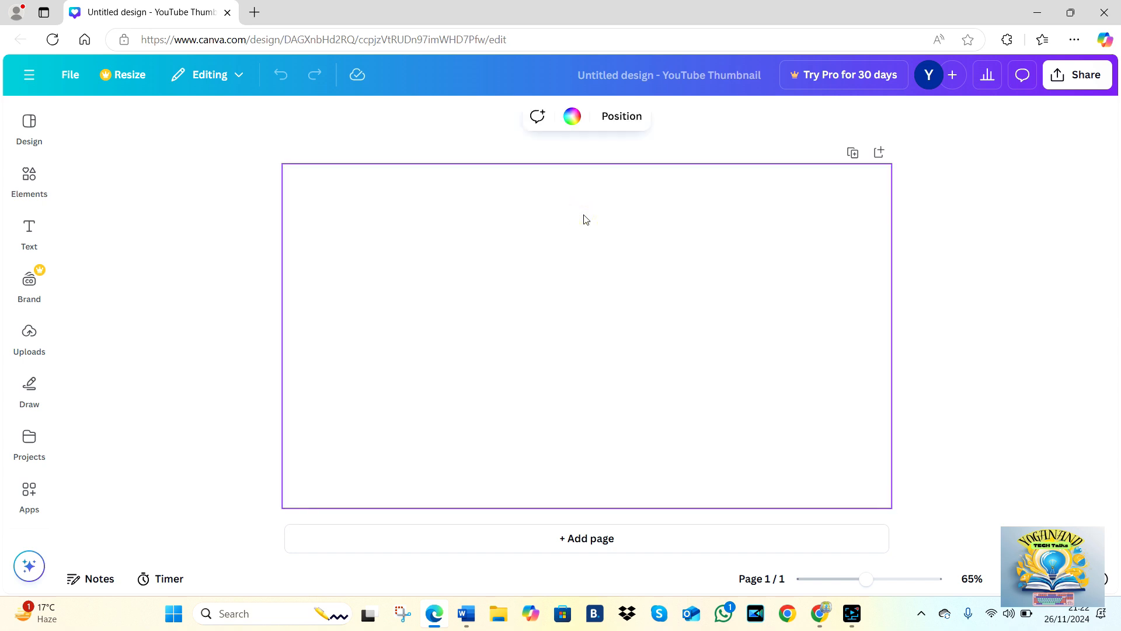
{"action": "left_click", "coordinate": [573, 116]}
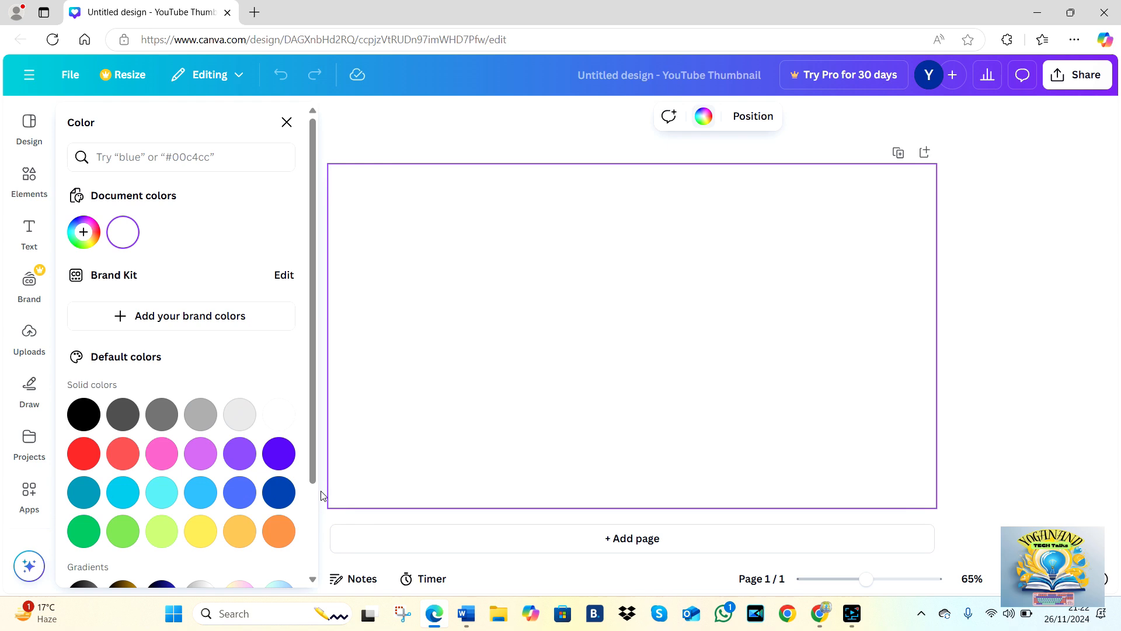
{"action": "left_click", "coordinate": [204, 530]}
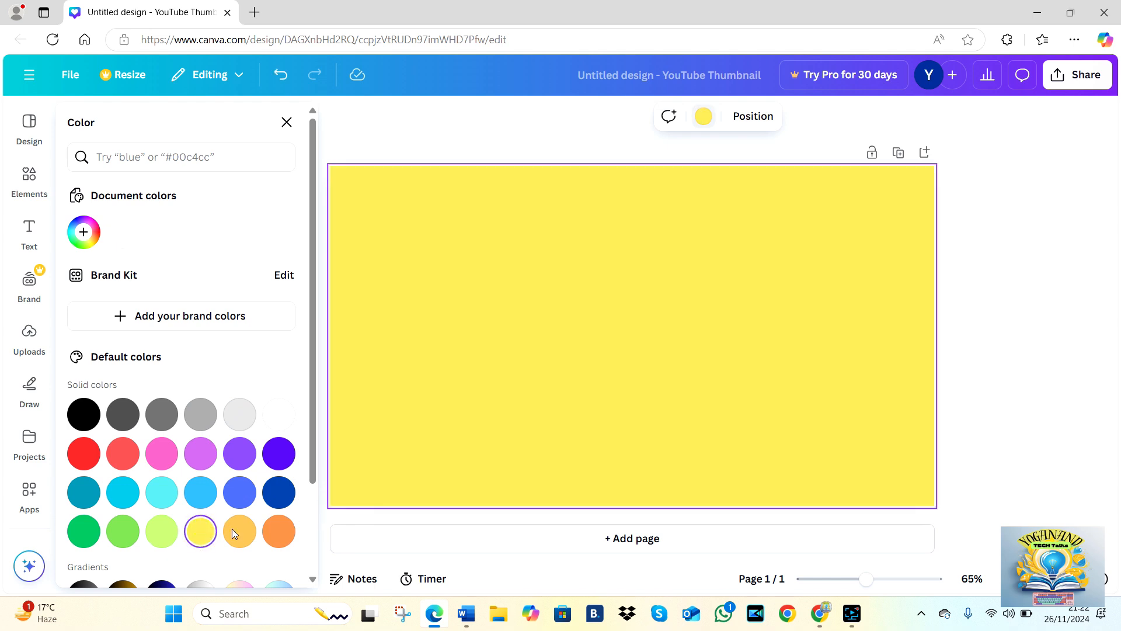
{"action": "left_click", "coordinate": [314, 560]}
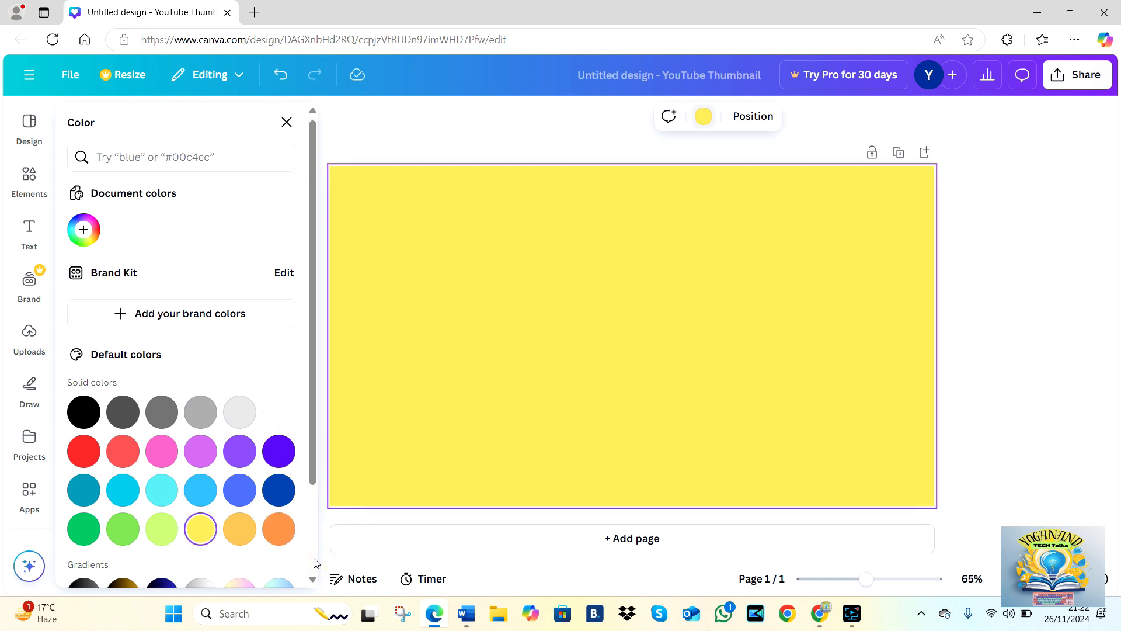
{"action": "scroll", "coordinate": [314, 561], "scroll_direction": "down", "scroll_amount": 2}
{"action": "left_click", "coordinate": [249, 490]}
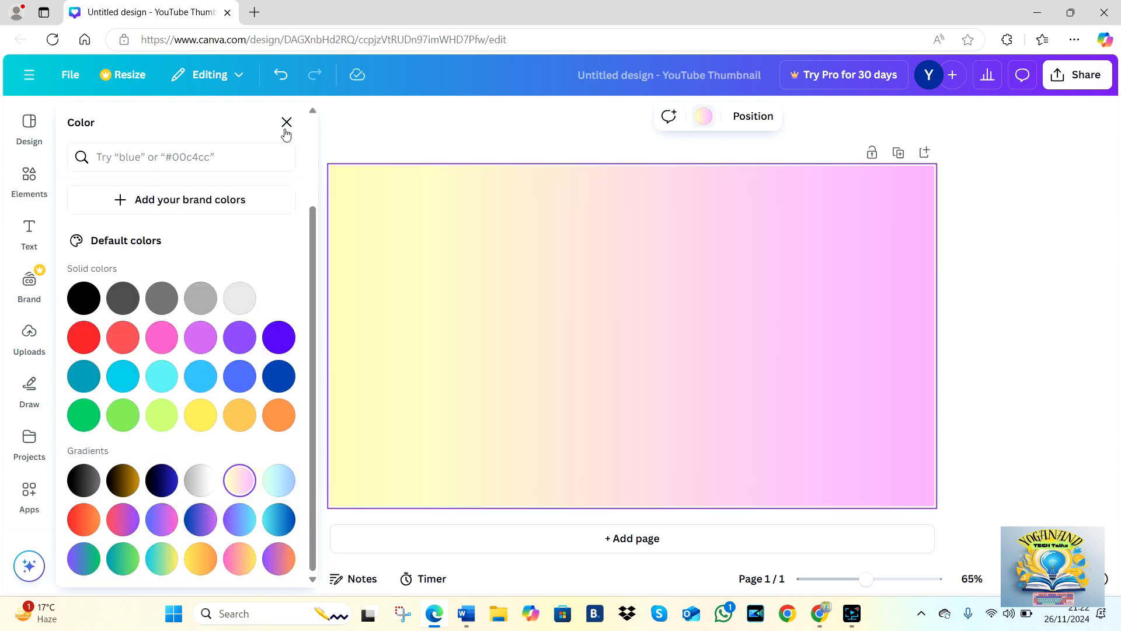
{"action": "left_click", "coordinate": [286, 123]}
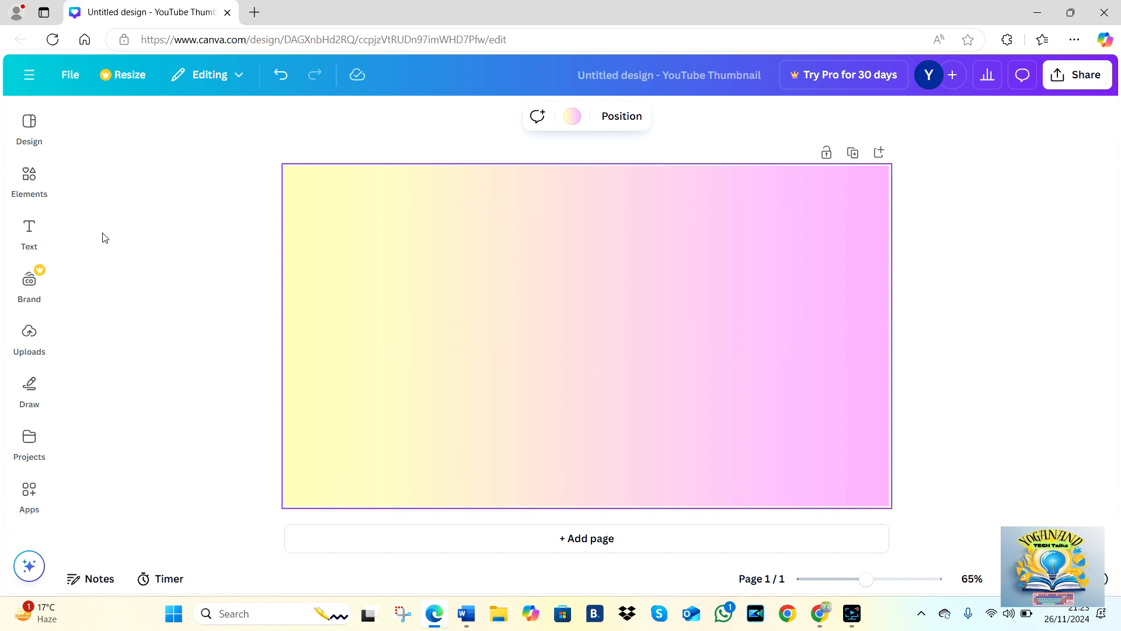
Step: Browse the available design tools and apps, and examine TypeCraft's style, mirror and shape options
{"action": "left_click", "coordinate": [25, 349]}
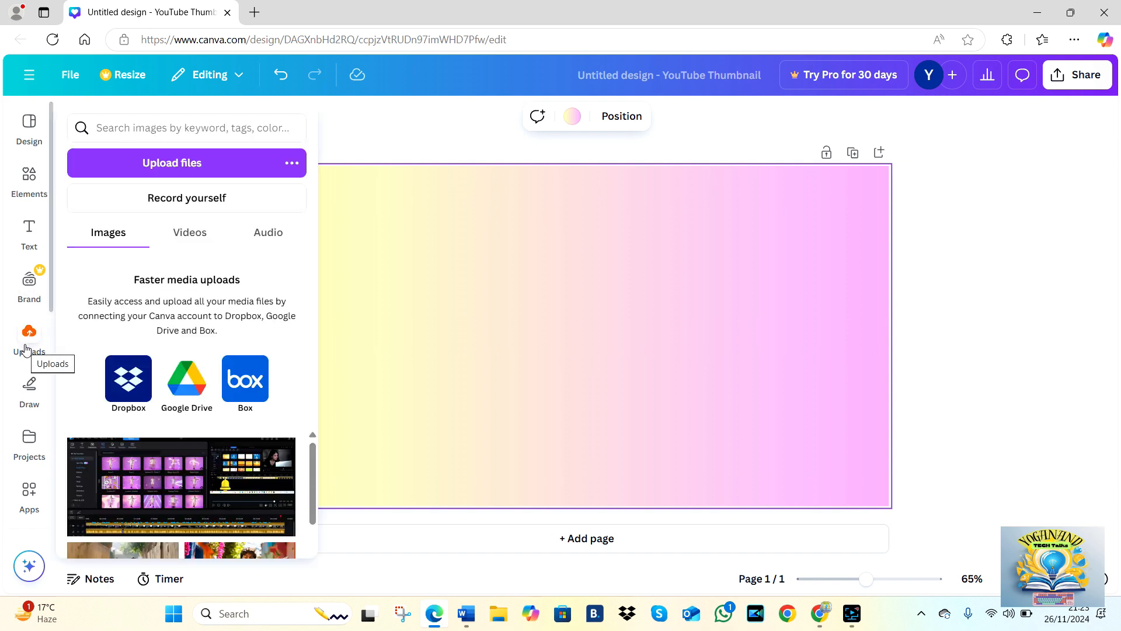
{"action": "scroll", "coordinate": [26, 349], "scroll_direction": "down", "scroll_amount": 2}
{"action": "left_click", "coordinate": [26, 349]}
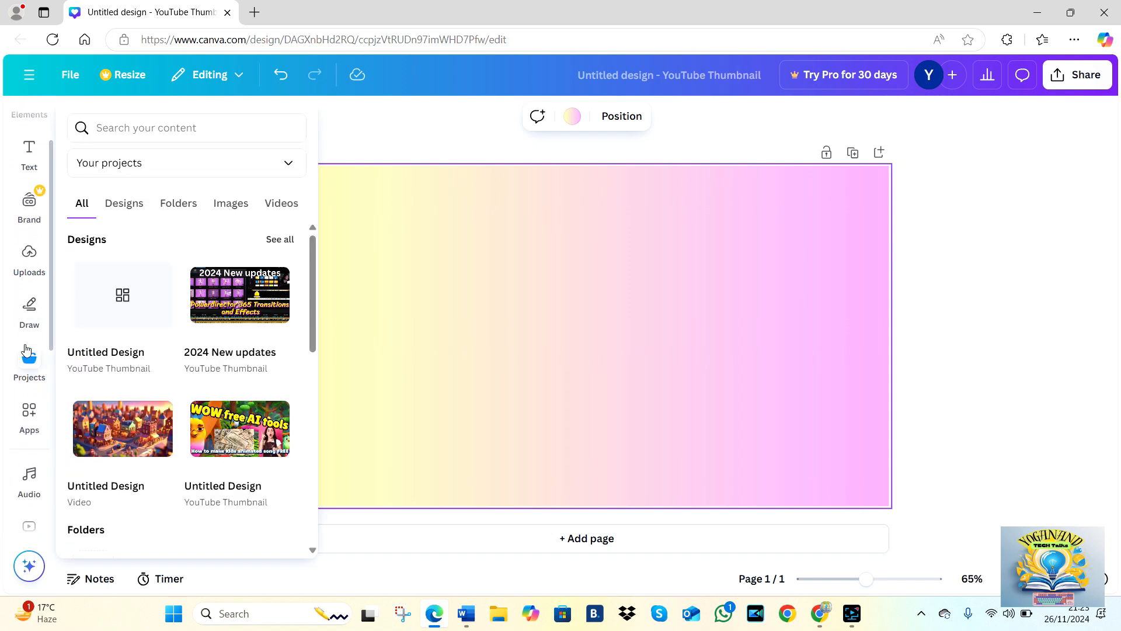
{"action": "scroll", "coordinate": [26, 349], "scroll_direction": "down", "scroll_amount": 1}
{"action": "left_click", "coordinate": [25, 349]}
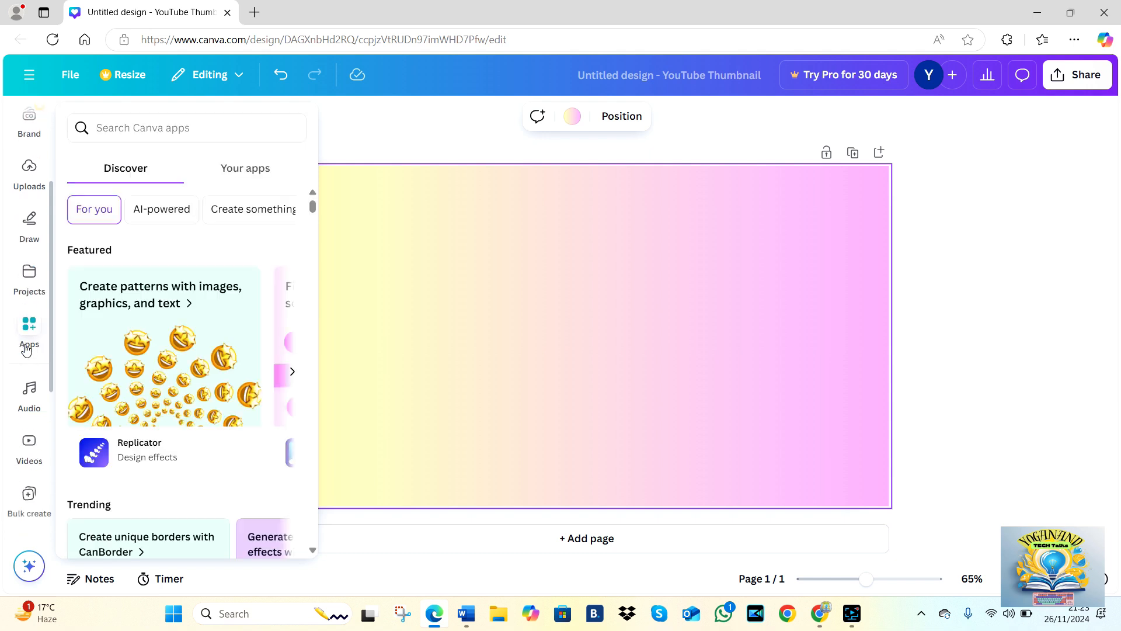
{"action": "scroll", "coordinate": [25, 349], "scroll_direction": "down", "scroll_amount": 2}
{"action": "left_click", "coordinate": [25, 349]}
{"action": "scroll", "coordinate": [26, 349], "scroll_direction": "down", "scroll_amount": 2}
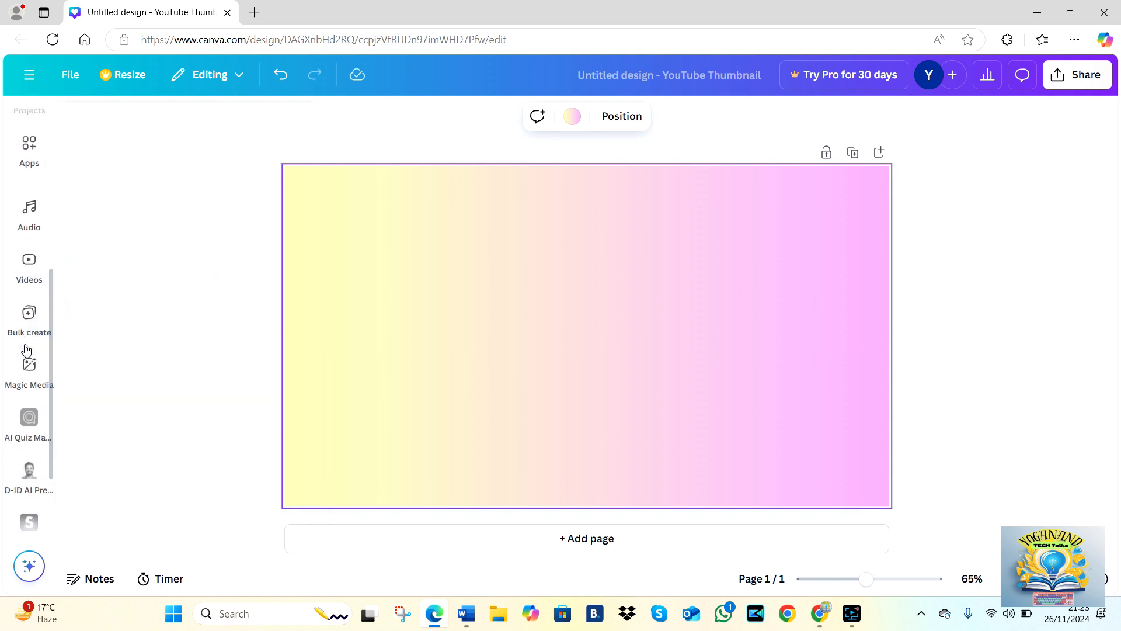
{"action": "scroll", "coordinate": [26, 349], "scroll_direction": "down", "scroll_amount": 2}
{"action": "scroll", "coordinate": [26, 349], "scroll_direction": "down", "scroll_amount": 1}
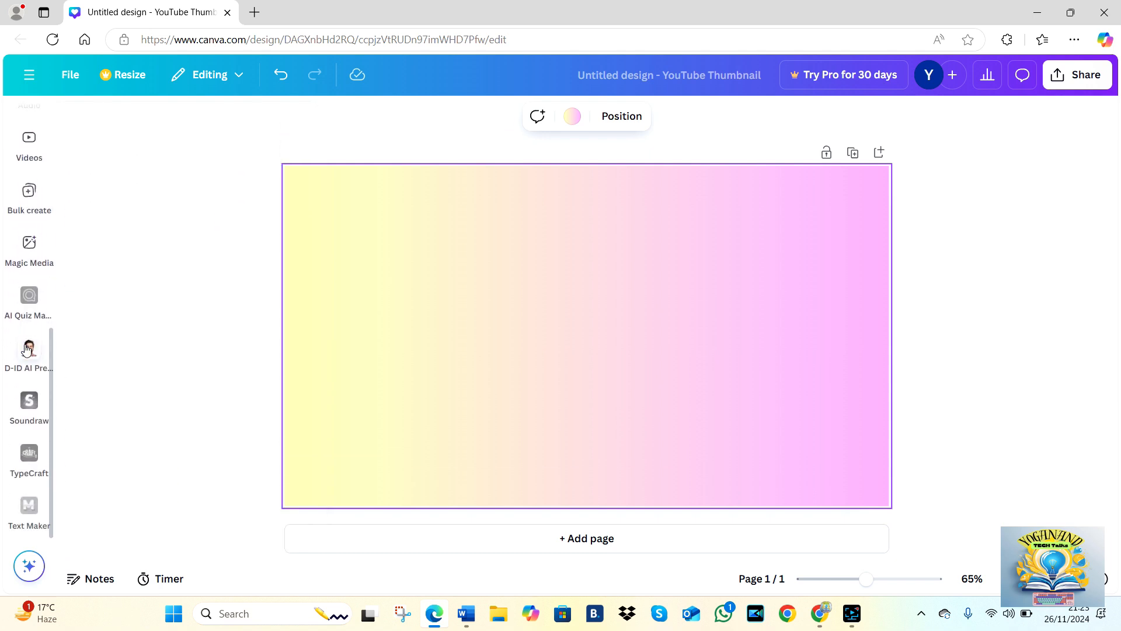
{"action": "left_click", "coordinate": [27, 455]}
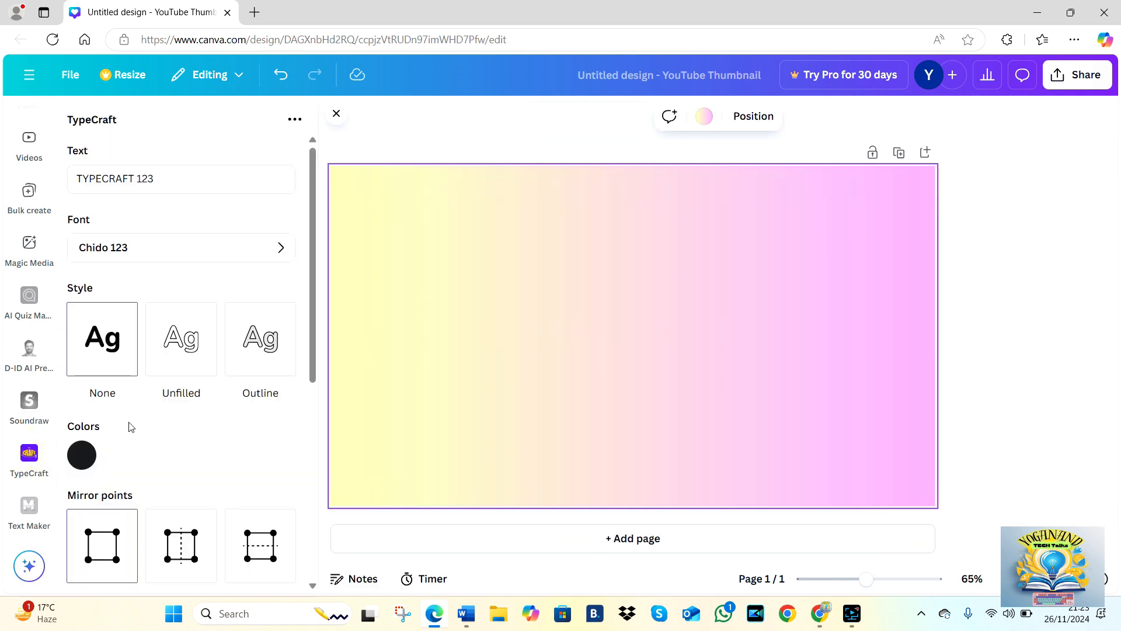
{"action": "scroll", "coordinate": [133, 429], "scroll_direction": "down", "scroll_amount": 6}
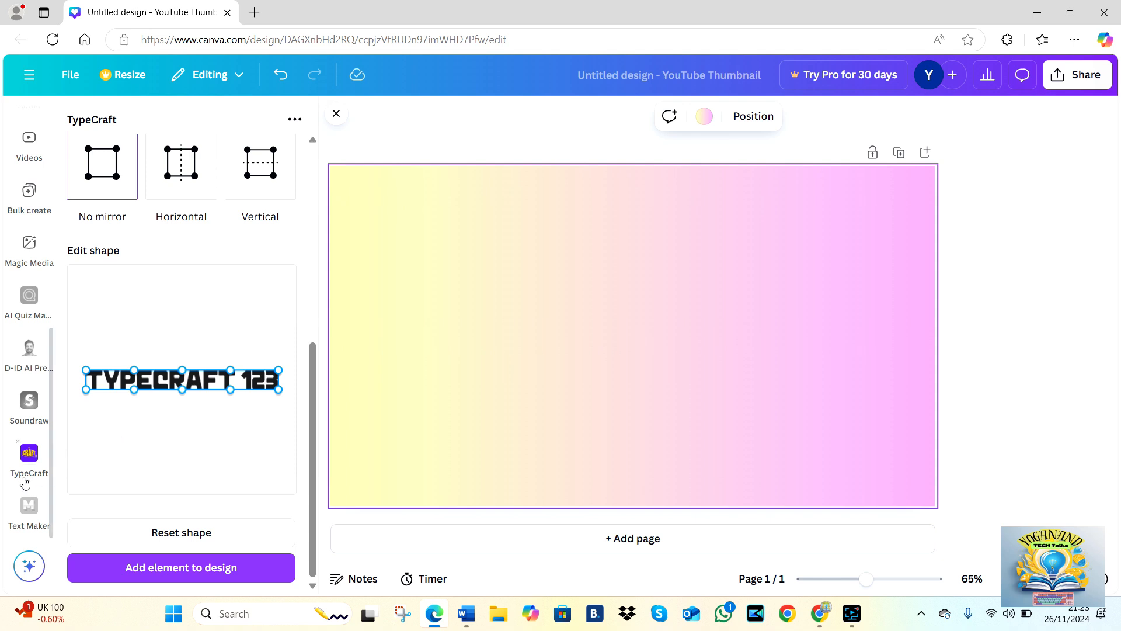
Step: Browse the Text Maker presets and choose the Street Art text style
{"action": "left_click", "coordinate": [31, 522]}
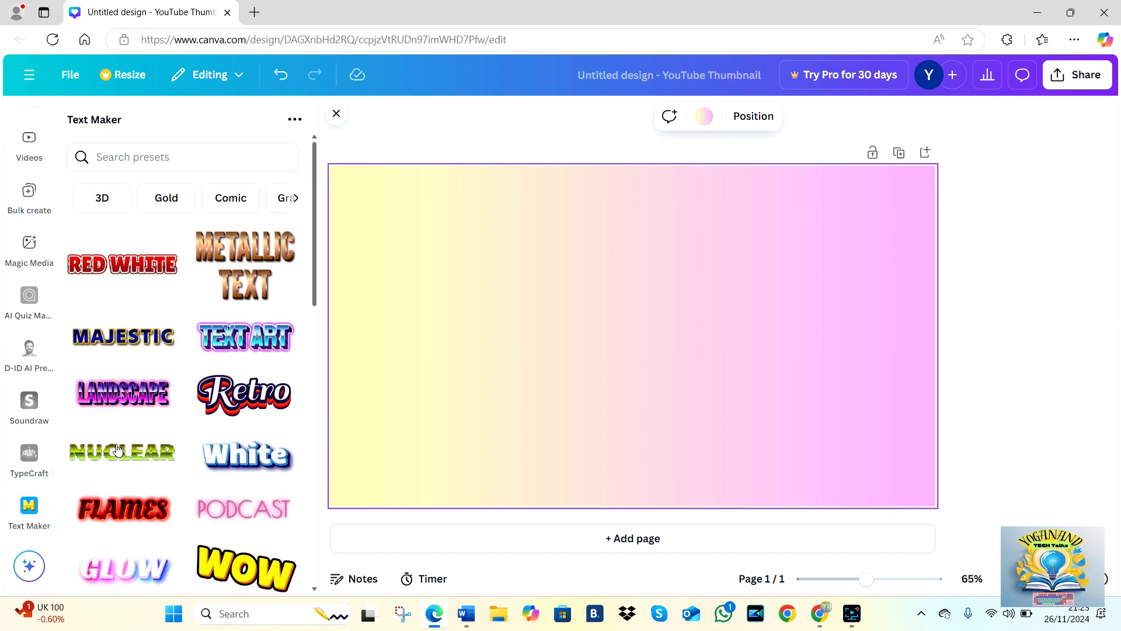
{"action": "scroll", "coordinate": [117, 449], "scroll_direction": "down", "scroll_amount": 7}
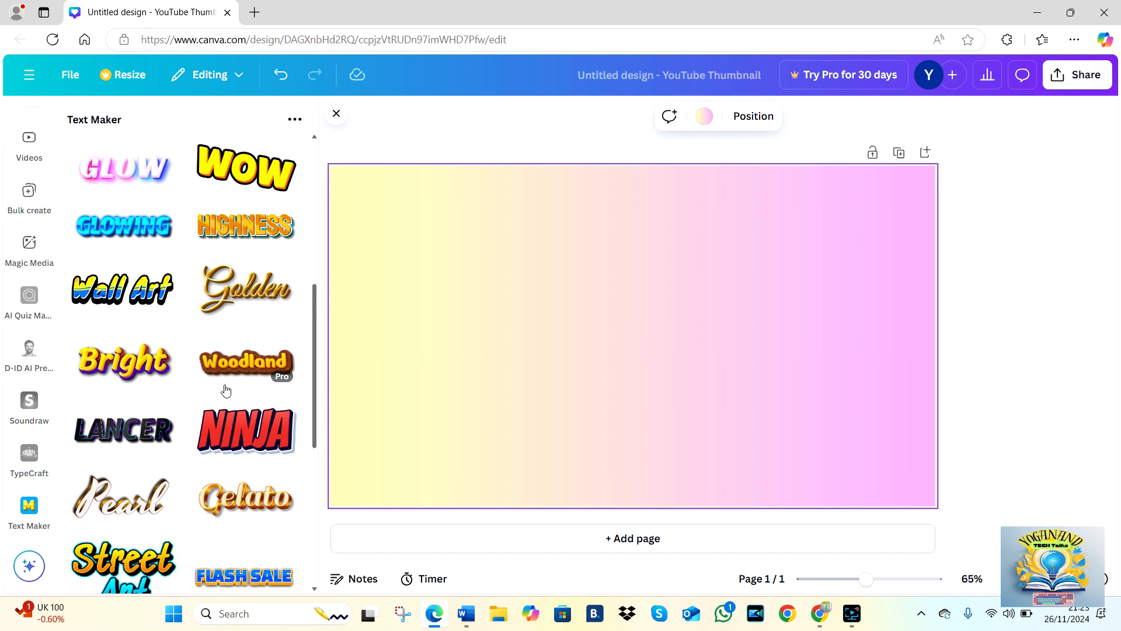
{"action": "scroll", "coordinate": [226, 390], "scroll_direction": "up", "scroll_amount": 5, "text": "ctrl"}
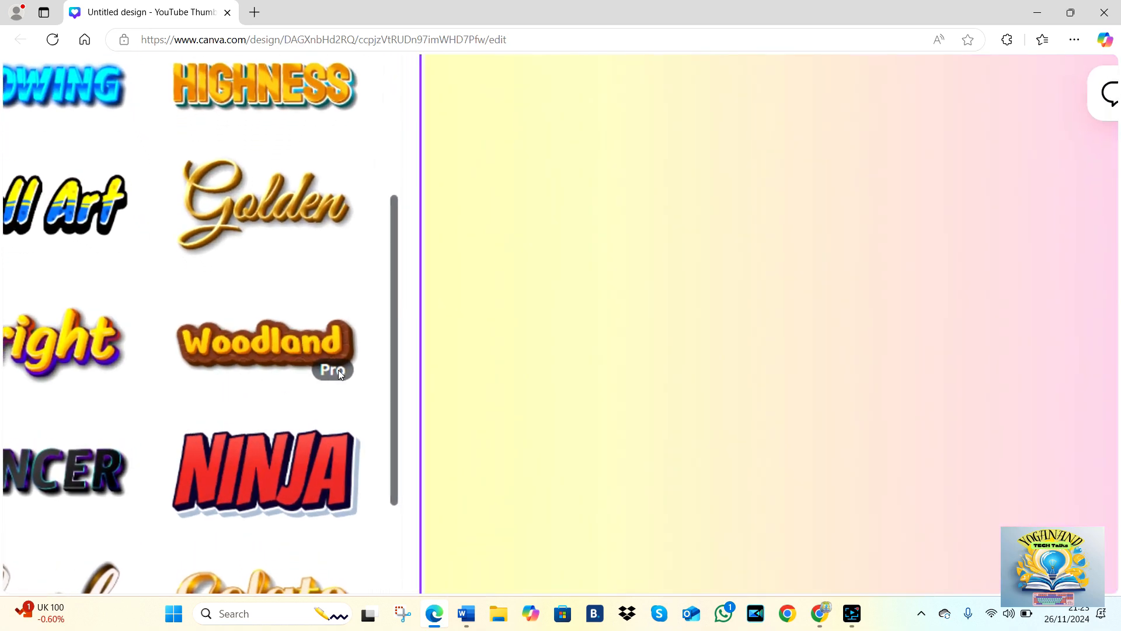
{"action": "scroll", "coordinate": [341, 374], "scroll_direction": "down", "scroll_amount": 2, "text": "ctrl"}
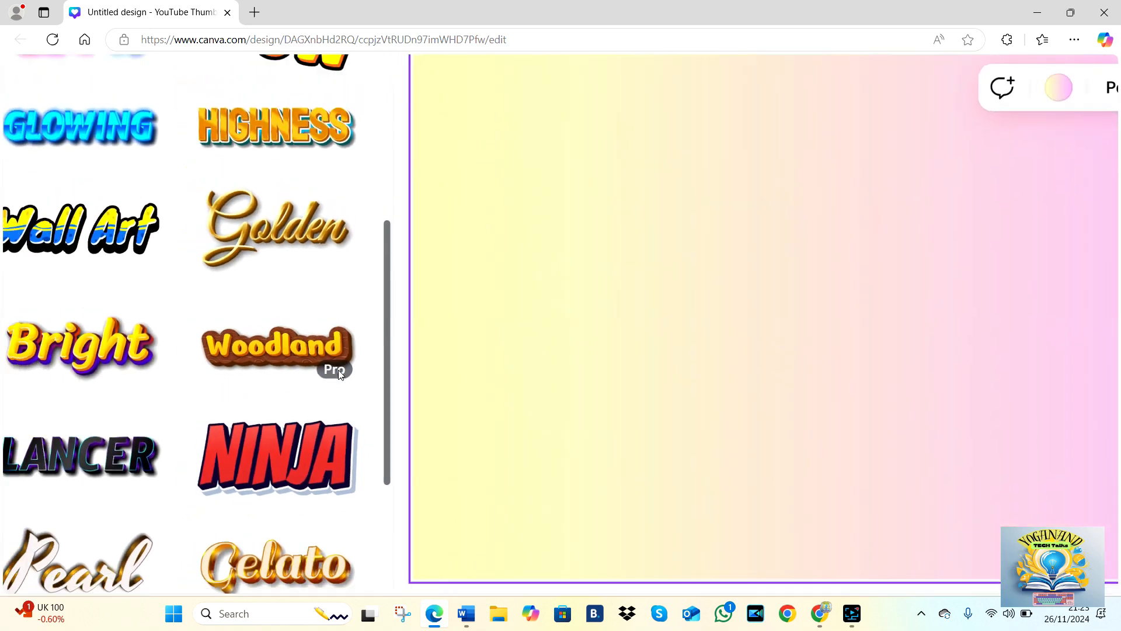
{"action": "scroll", "coordinate": [342, 374], "scroll_direction": "down", "scroll_amount": 5, "text": "ctrl"}
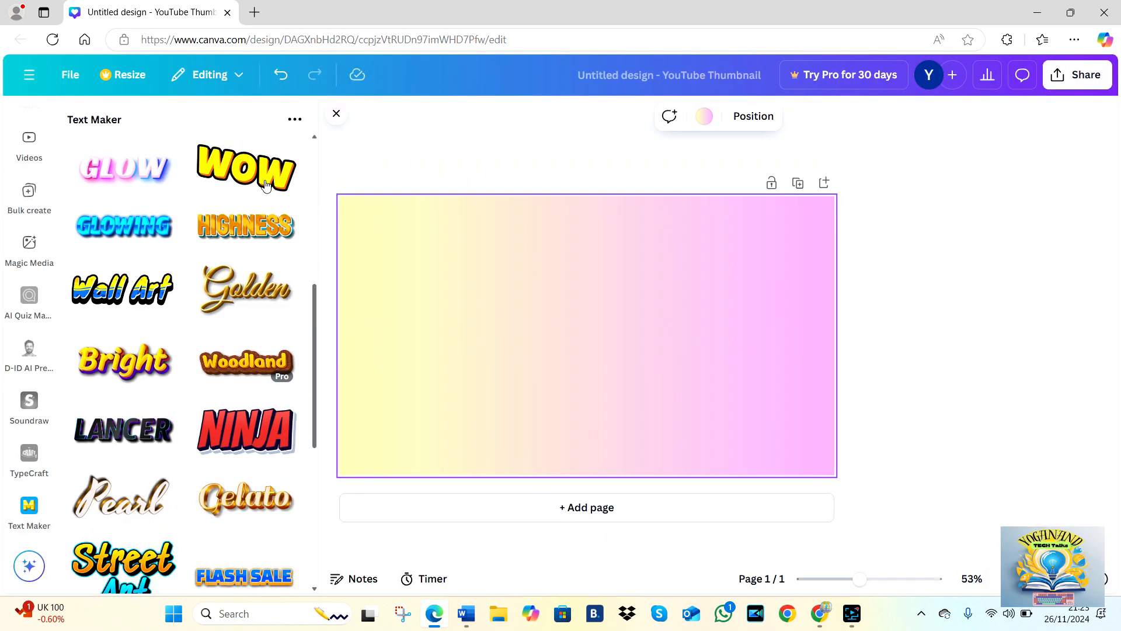
{"action": "scroll", "coordinate": [157, 468], "scroll_direction": "down", "scroll_amount": 2}
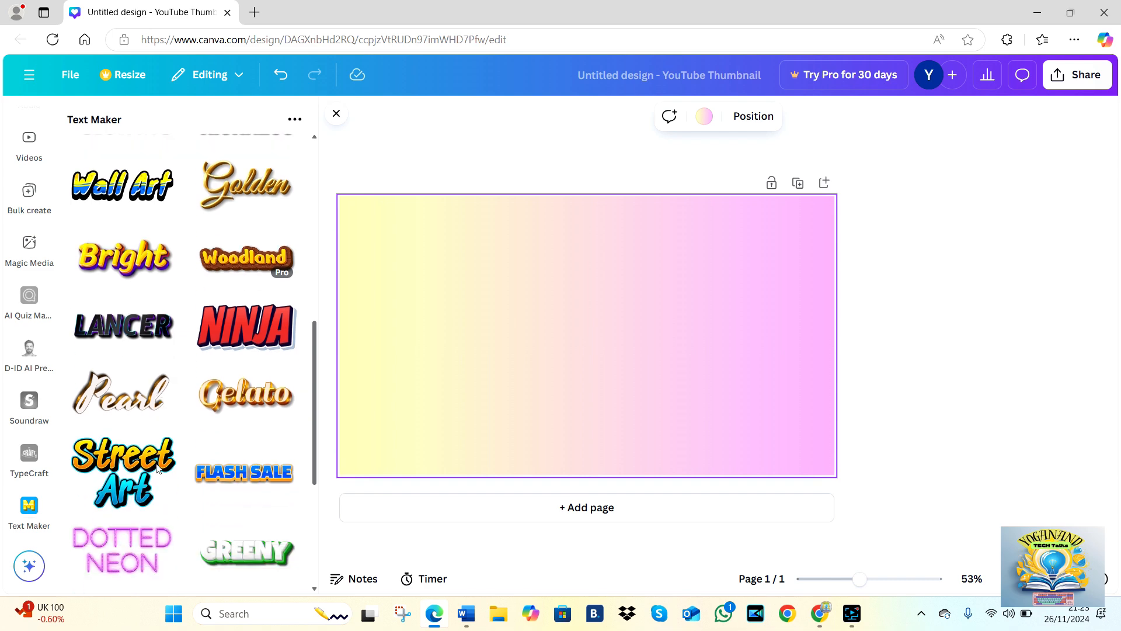
{"action": "left_click", "coordinate": [106, 472]}
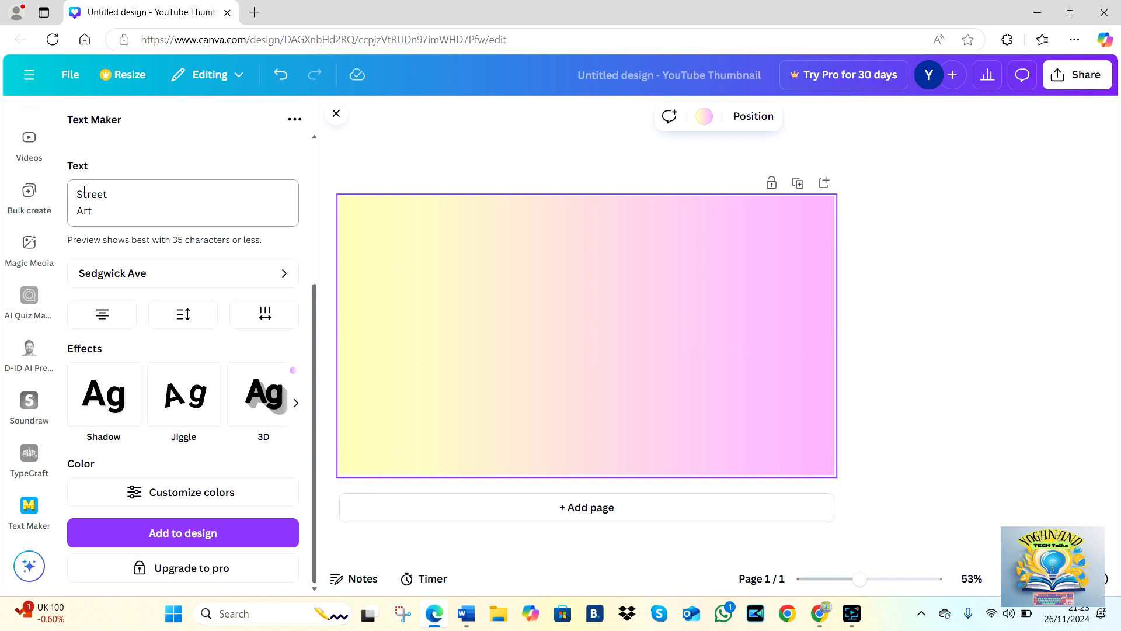
Step: Replace the preset's text with "This is Canva effect" and set its font to Knewave
{"action": "left_click_drag", "start_coordinate": [79, 193], "coordinate": [115, 216]}
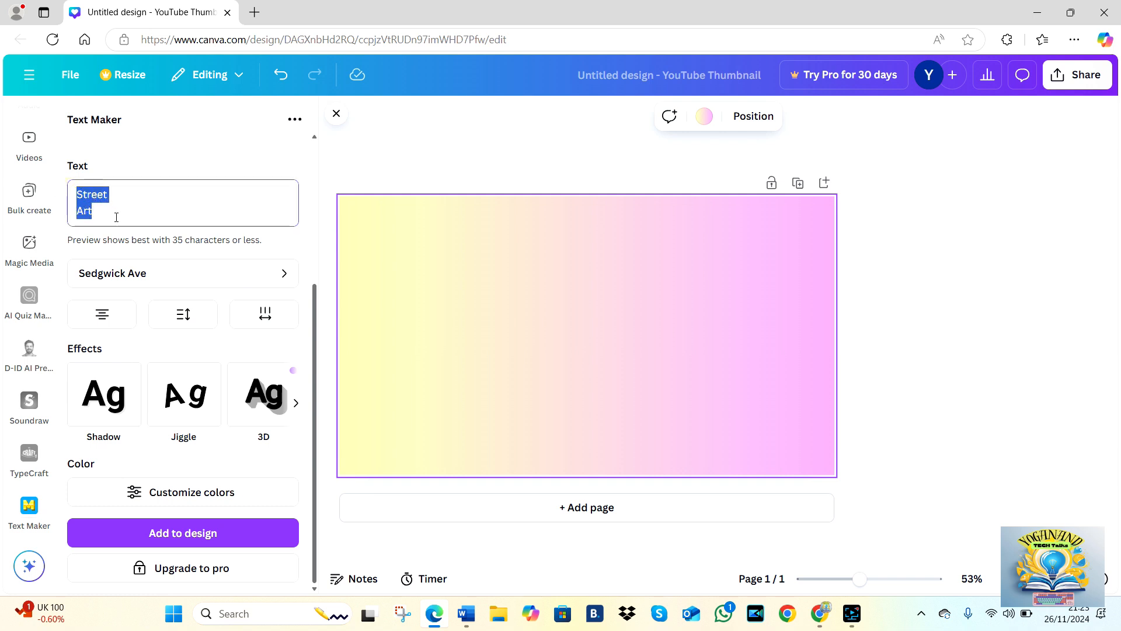
{"action": "type", "text": "This is Canva effect"}
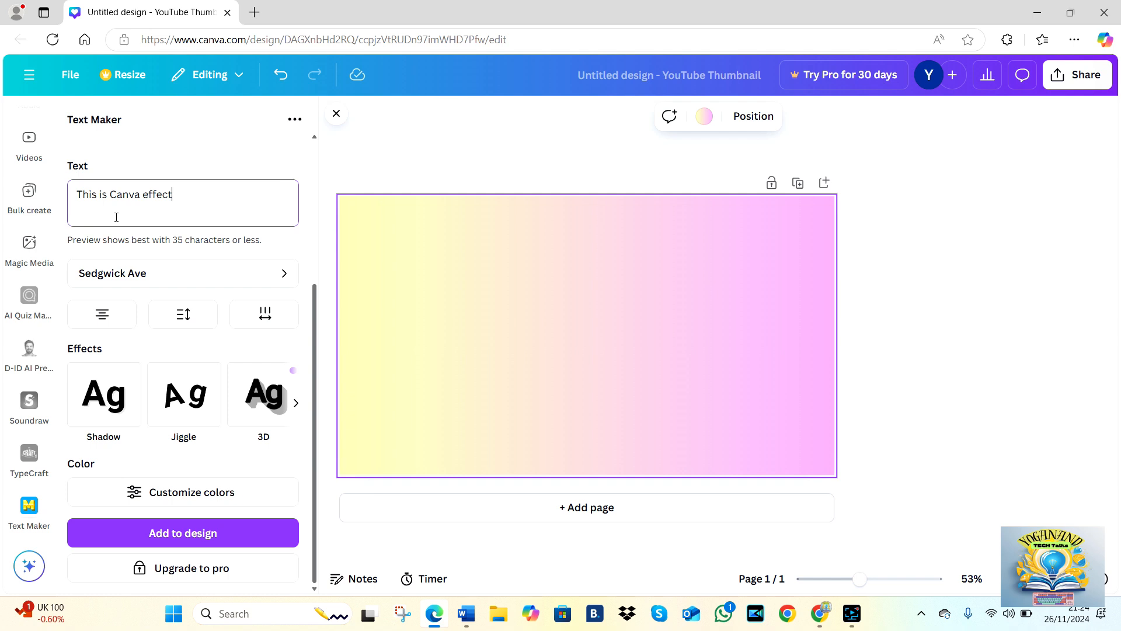
{"action": "left_click", "coordinate": [153, 282]}
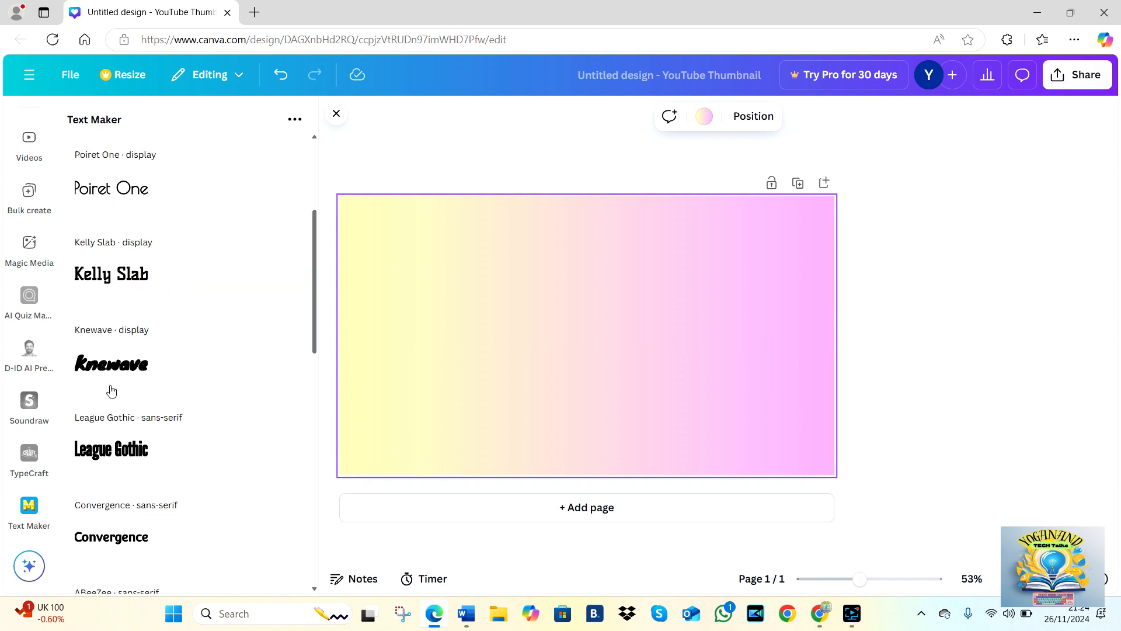
{"action": "left_click", "coordinate": [132, 366]}
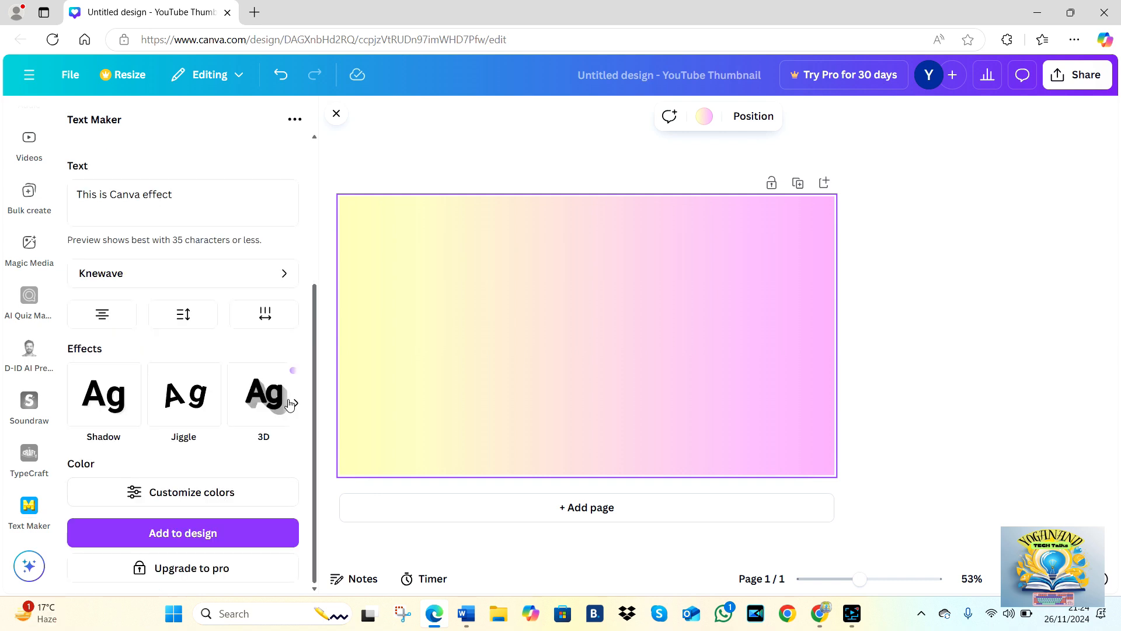
Step: Review the text's colour options and add the styled text to the design at Medium quality
{"action": "left_click", "coordinate": [215, 498]}
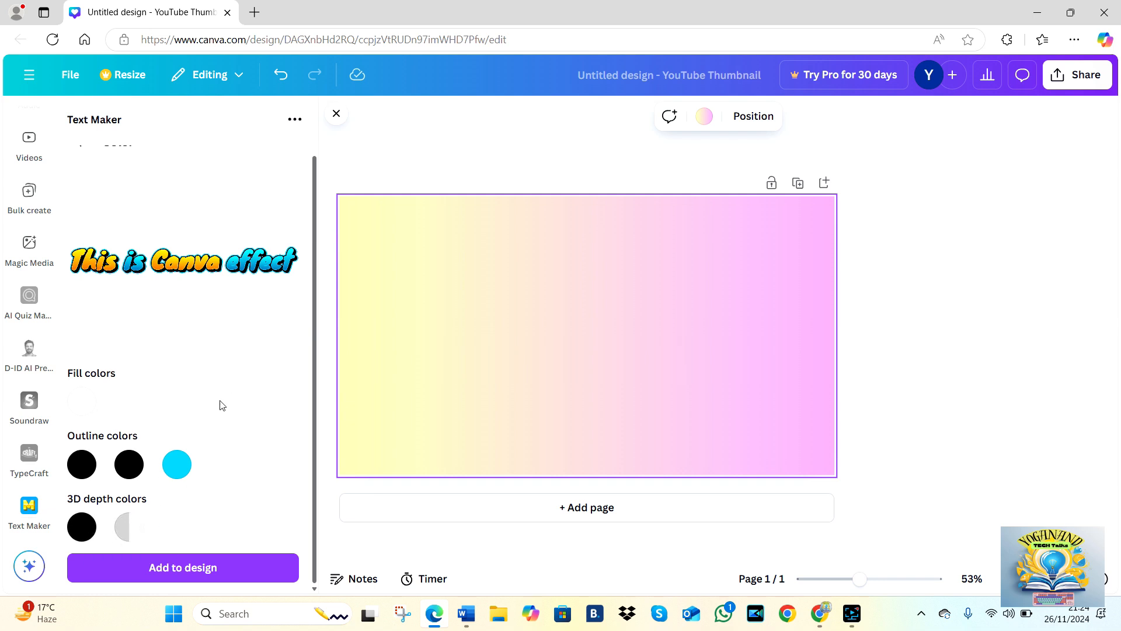
{"action": "left_click", "coordinate": [204, 568]}
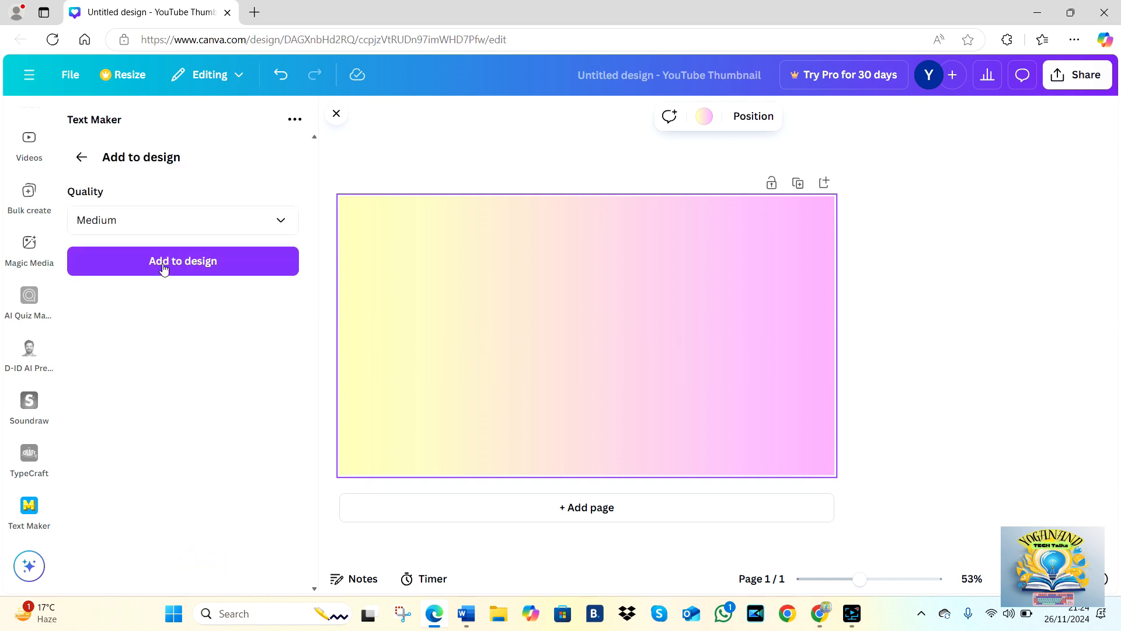
{"action": "left_click", "coordinate": [130, 231]}
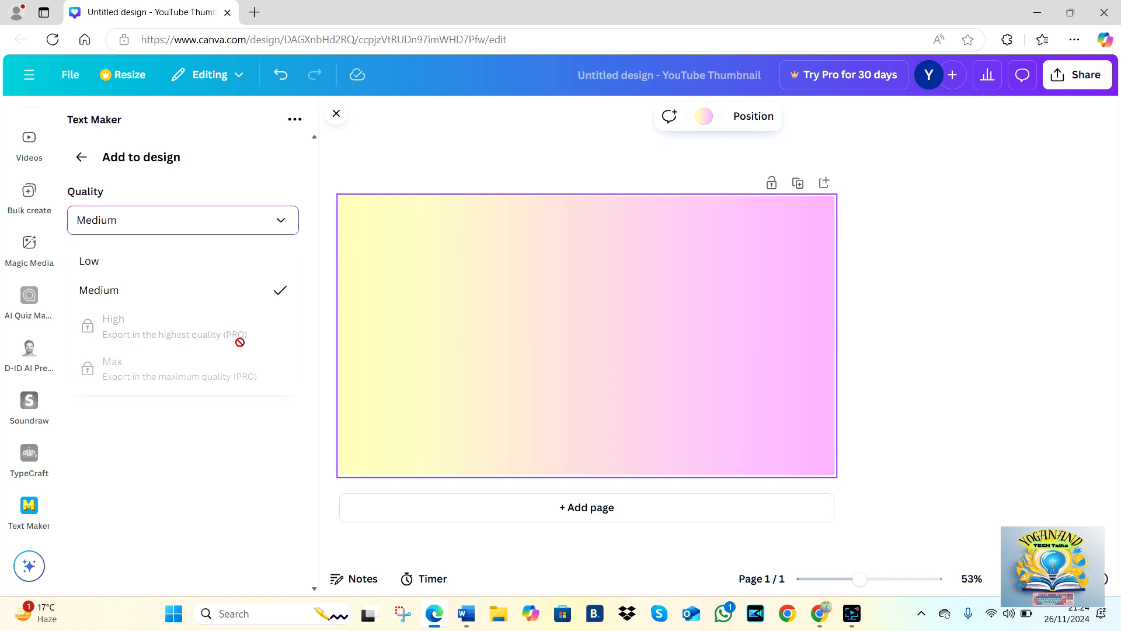
{"action": "left_click", "coordinate": [227, 296]}
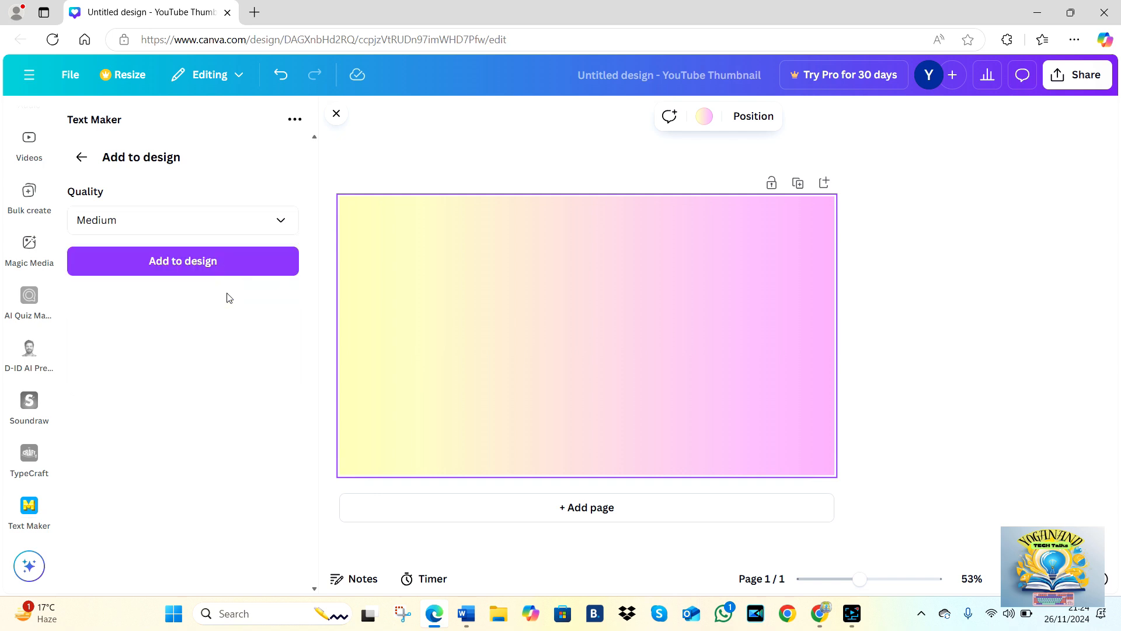
{"action": "left_click", "coordinate": [206, 261]}
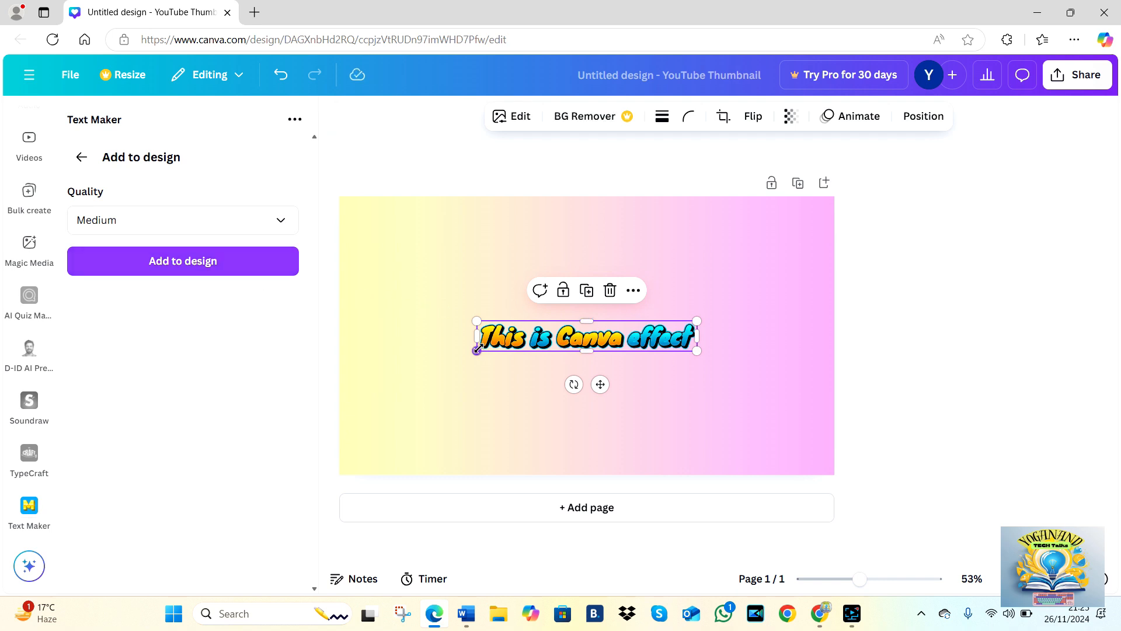
Step: Enlarge the "This is Canva effect" text to the full page width, about 1,280 by 172, and move it near the page's upper edge
{"action": "left_click_drag", "start_coordinate": [478, 350], "coordinate": [375, 366]}
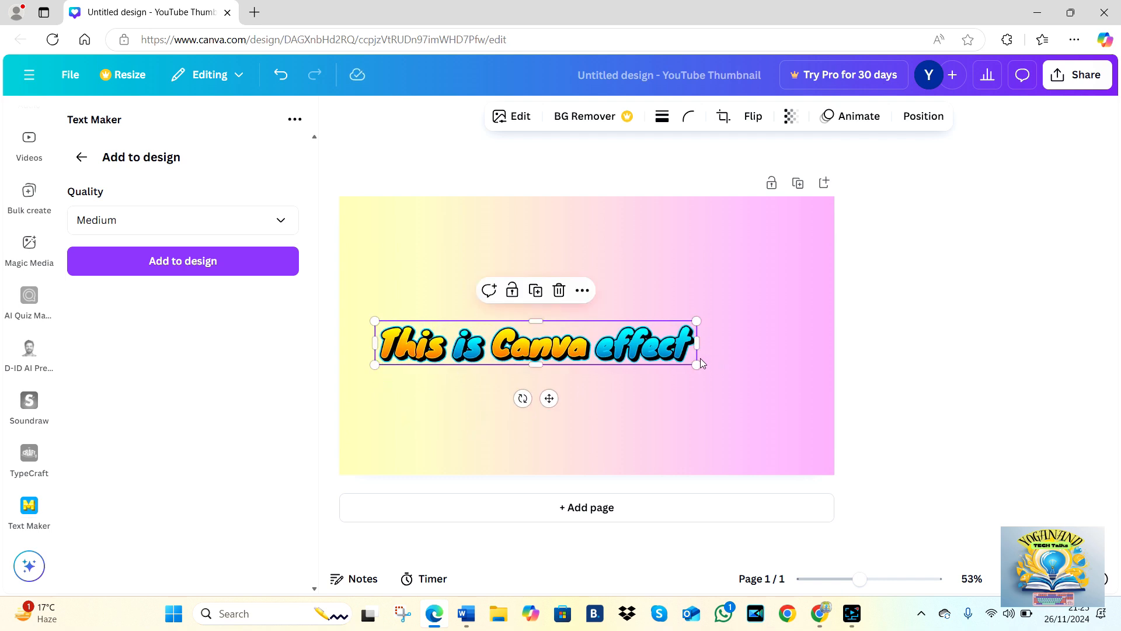
{"action": "left_click_drag", "start_coordinate": [695, 363], "coordinate": [820, 376]}
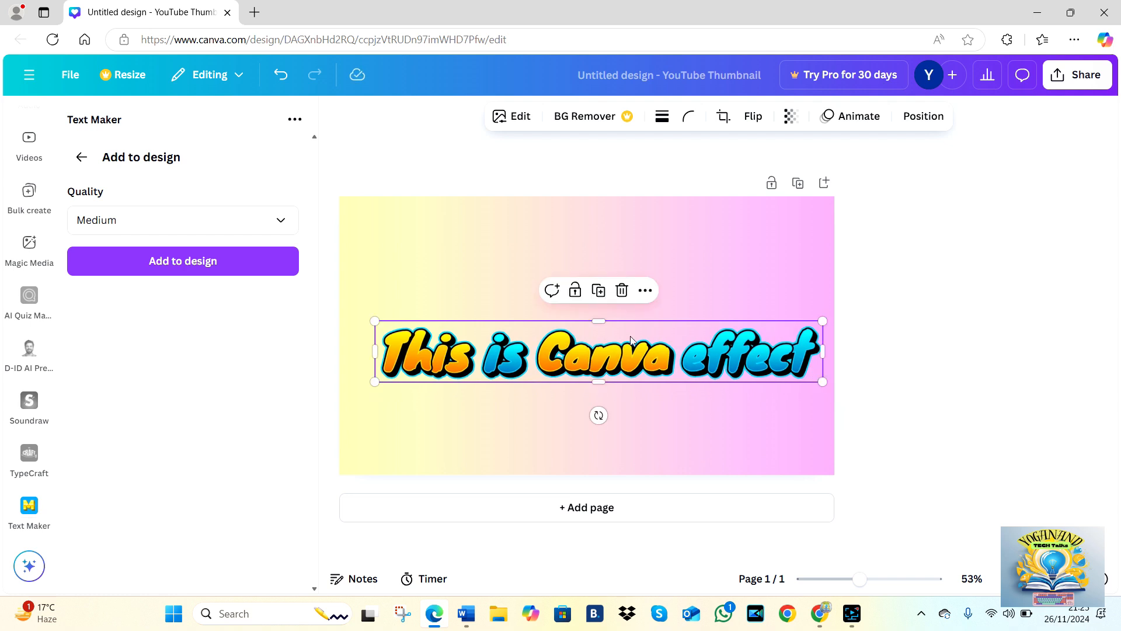
{"action": "left_click_drag", "start_coordinate": [598, 320], "coordinate": [597, 315]}
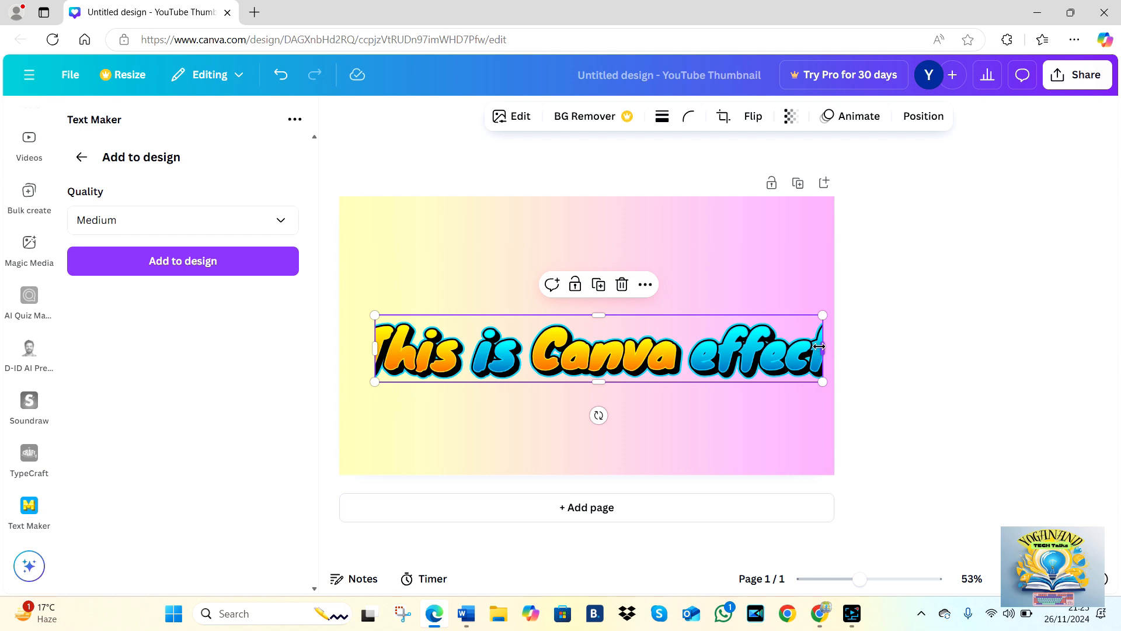
{"action": "left_click_drag", "start_coordinate": [820, 346], "coordinate": [834, 347]}
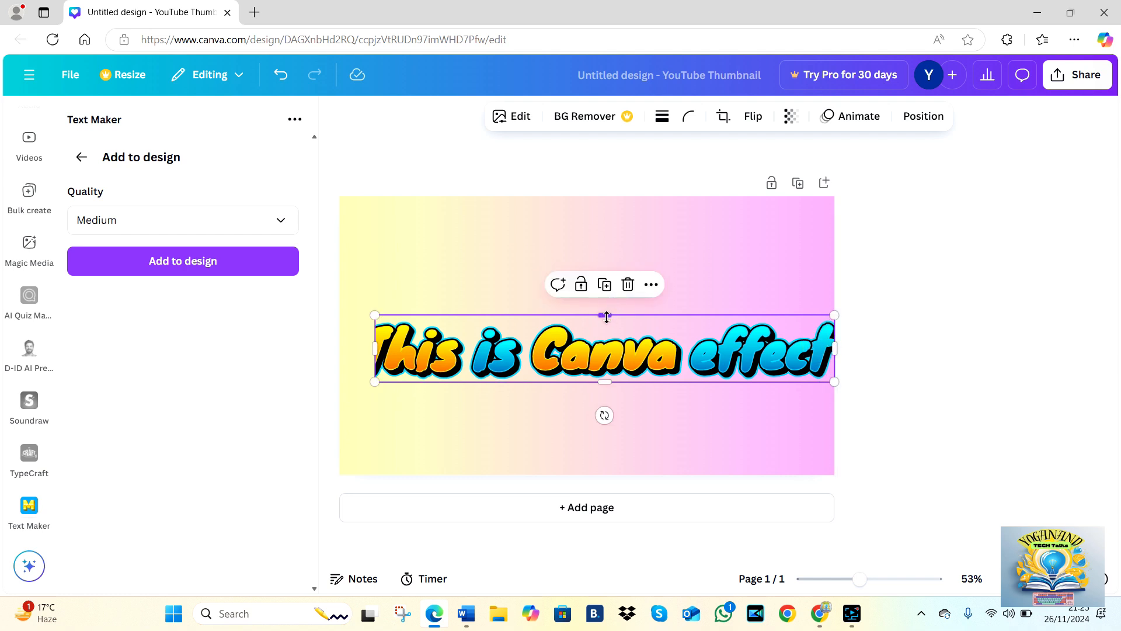
{"action": "mouse_move", "coordinate": [606, 317]}
{"action": "left_mouse_down"}
{"action": "mouse_move", "coordinate": [605, 327]}
{"action": "mouse_move", "coordinate": [605, 317]}
{"action": "left_mouse_up"}
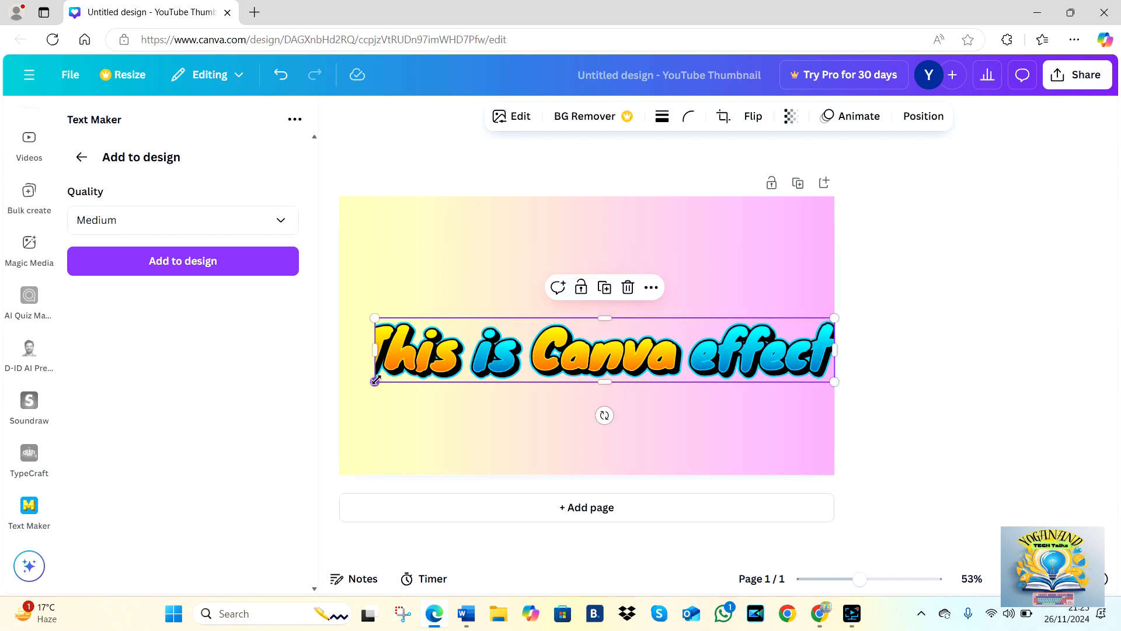
{"action": "left_click_drag", "start_coordinate": [375, 381], "coordinate": [343, 352]}
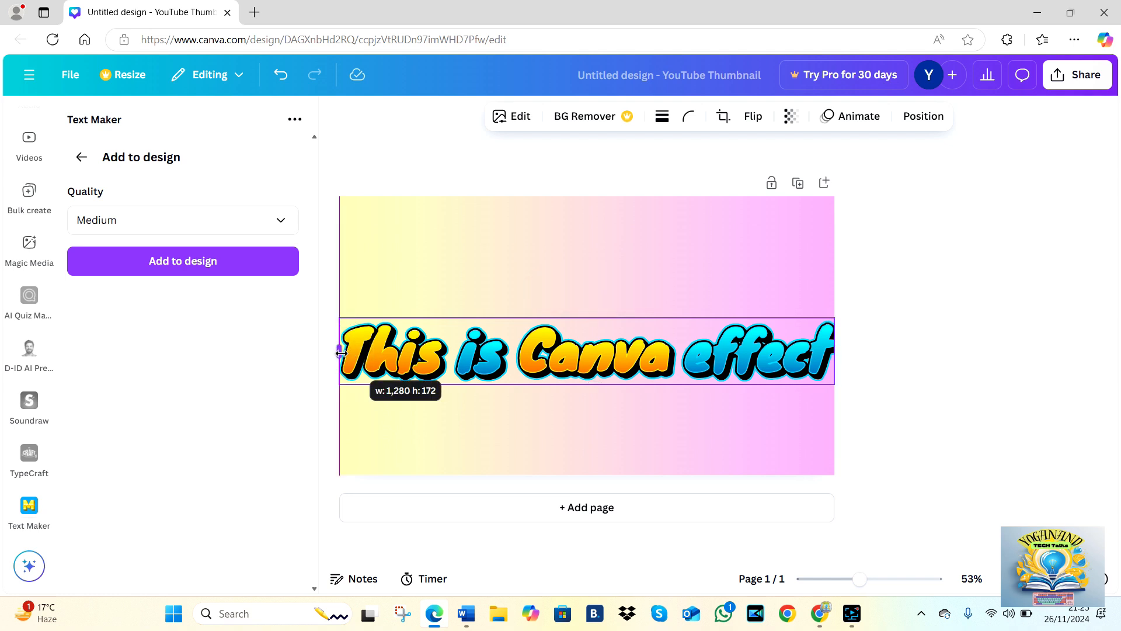
{"action": "left_click_drag", "start_coordinate": [527, 343], "coordinate": [531, 241]}
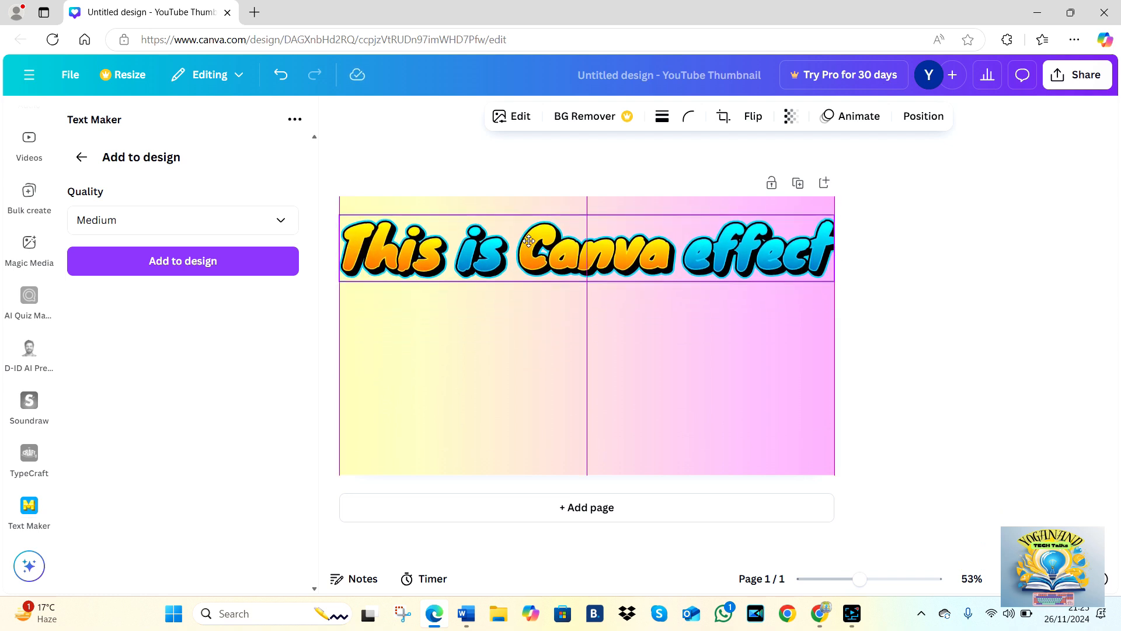
{"action": "left_click_drag", "start_coordinate": [529, 240], "coordinate": [530, 241]}
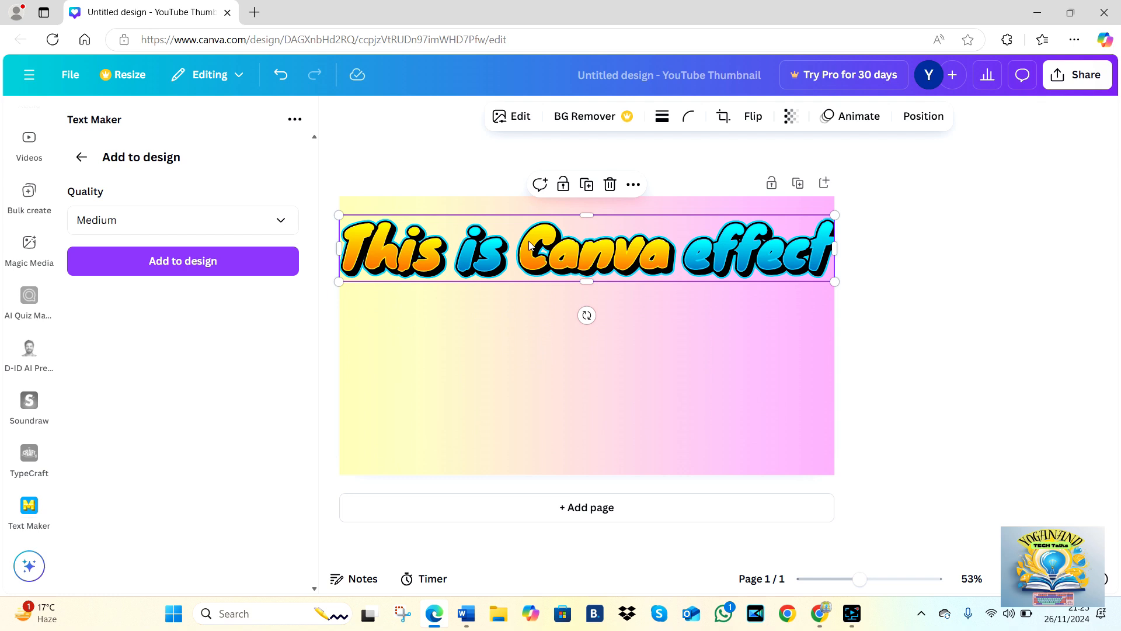
Step: Examine the crop and rotation options for the styled text image, plus its available filters and effects
{"action": "double_click", "coordinate": [528, 240]}
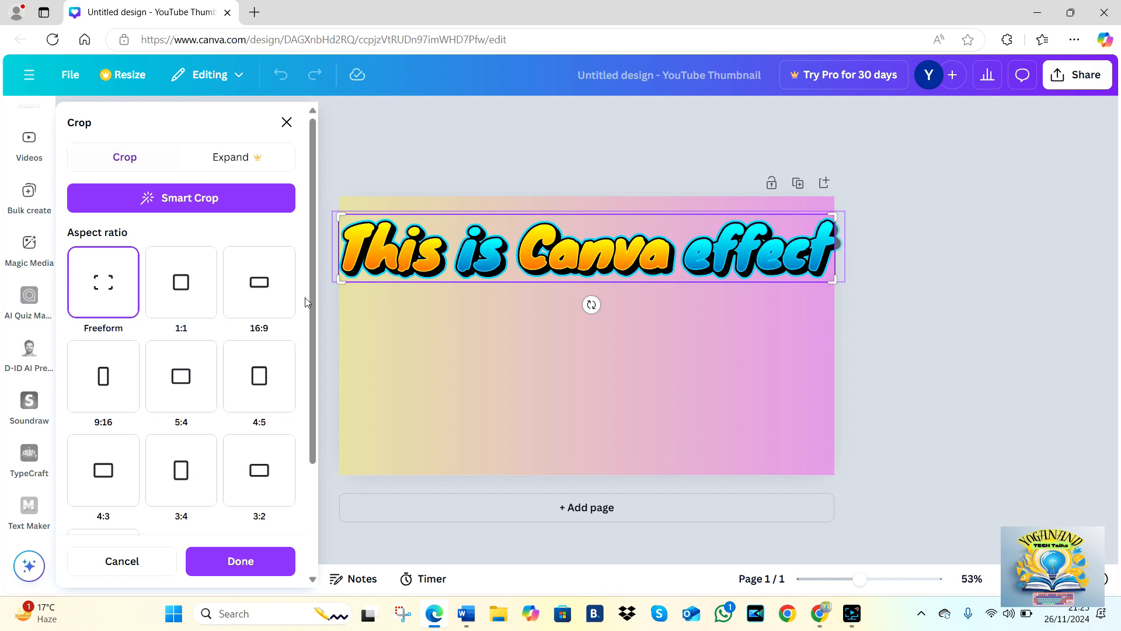
{"action": "left_click_drag", "start_coordinate": [308, 300], "coordinate": [300, 420]}
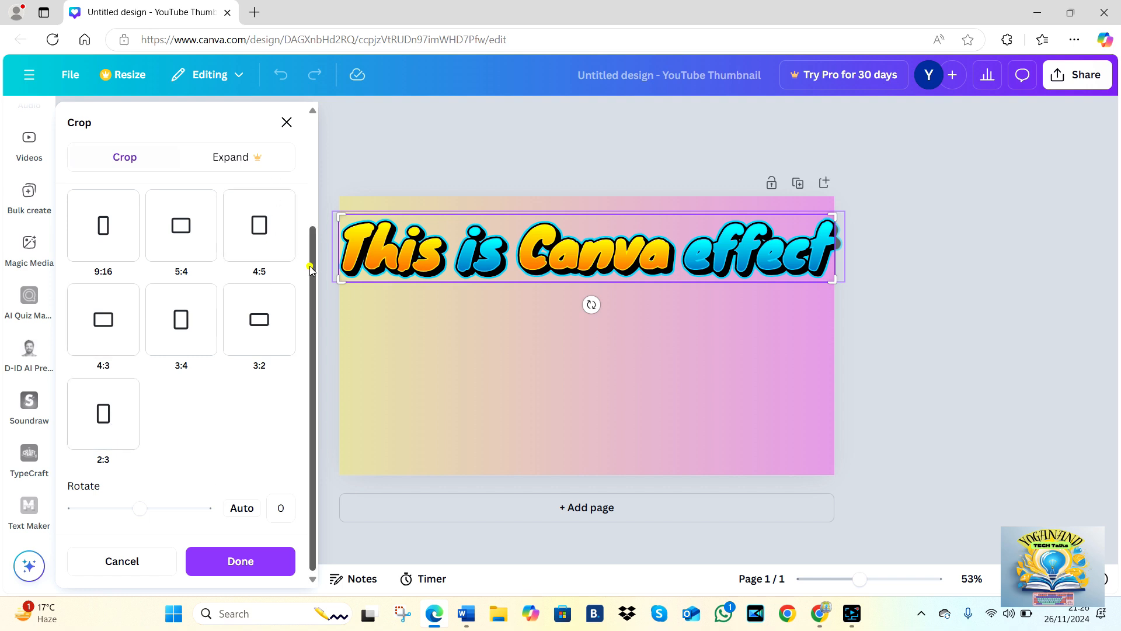
{"action": "left_click_drag", "start_coordinate": [308, 260], "coordinate": [313, 147]}
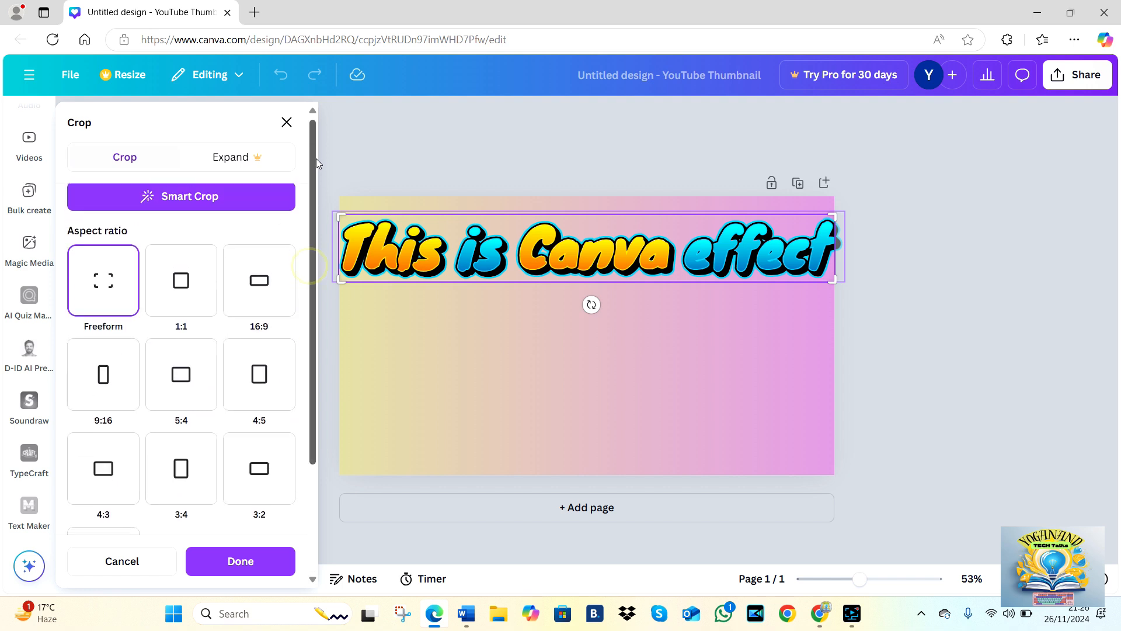
{"action": "left_click", "coordinate": [287, 124]}
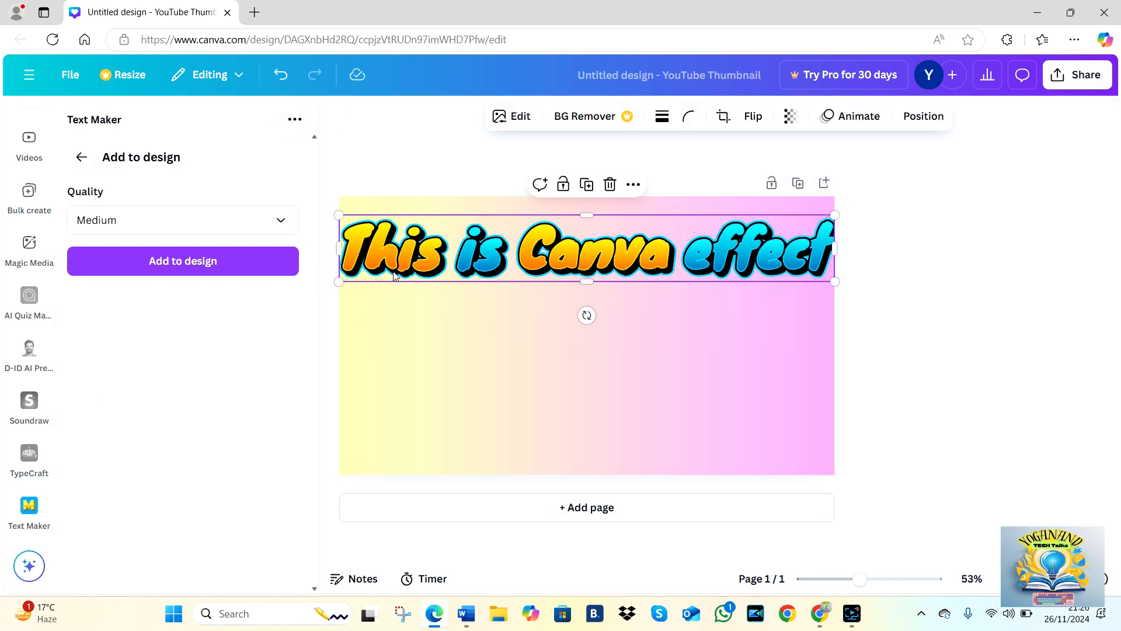
{"action": "left_click", "coordinate": [512, 116]}
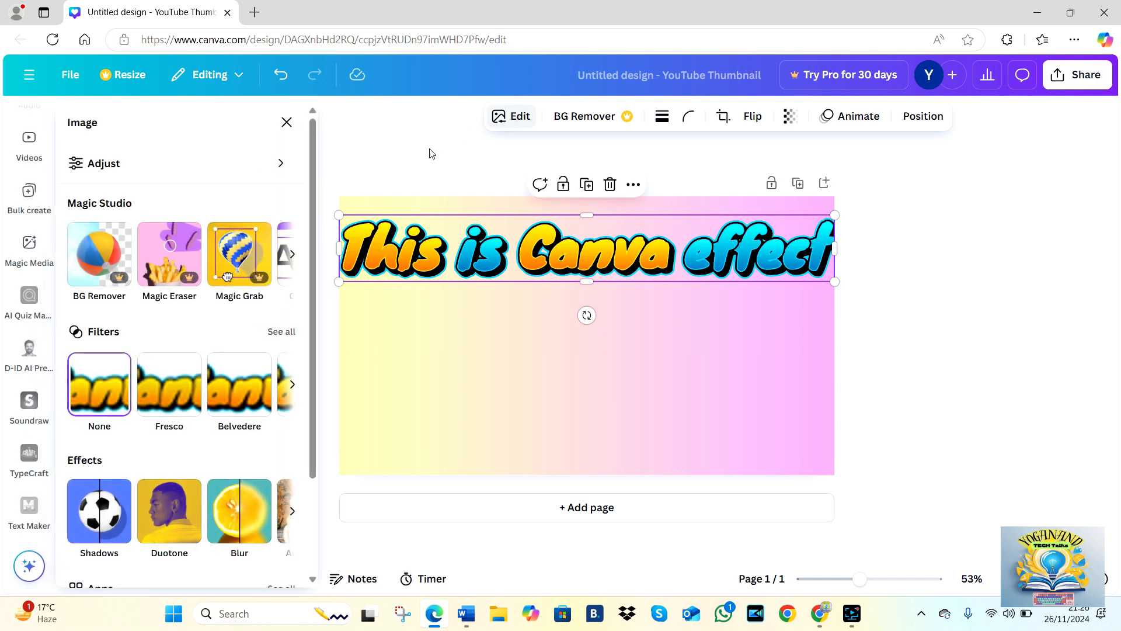
{"action": "scroll", "coordinate": [173, 358], "scroll_direction": "down", "scroll_amount": 1}
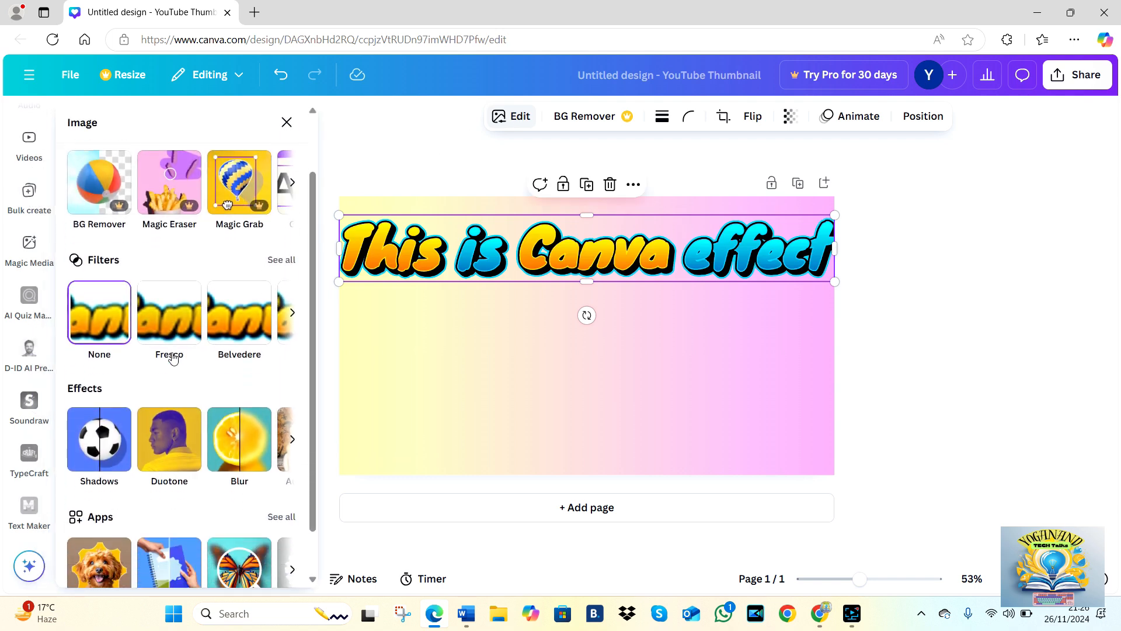
{"action": "scroll", "coordinate": [173, 358], "scroll_direction": "down", "scroll_amount": 1}
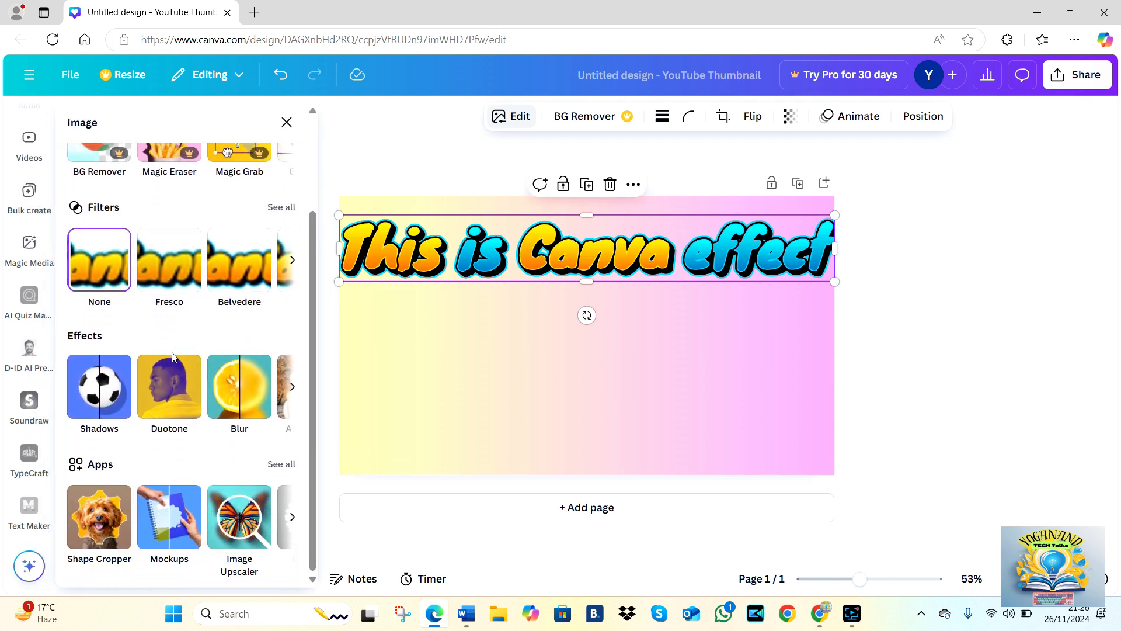
{"action": "scroll", "coordinate": [173, 357], "scroll_direction": "up", "scroll_amount": 2}
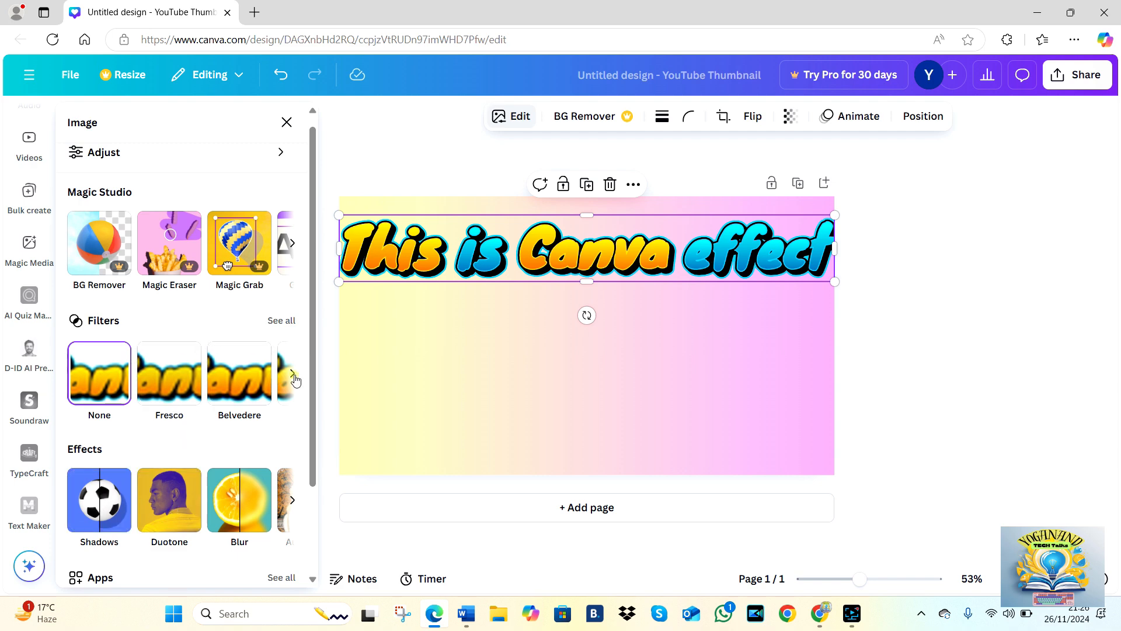
{"action": "left_click", "coordinate": [293, 375]}
{"action": "left_click", "coordinate": [294, 374]}
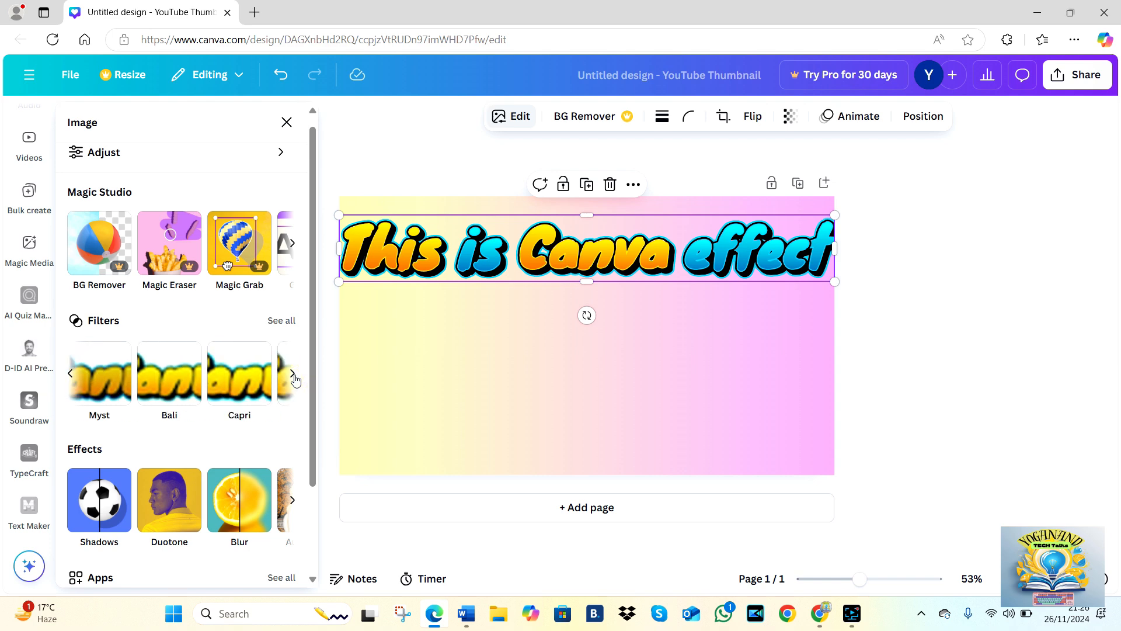
{"action": "left_click", "coordinate": [292, 123]}
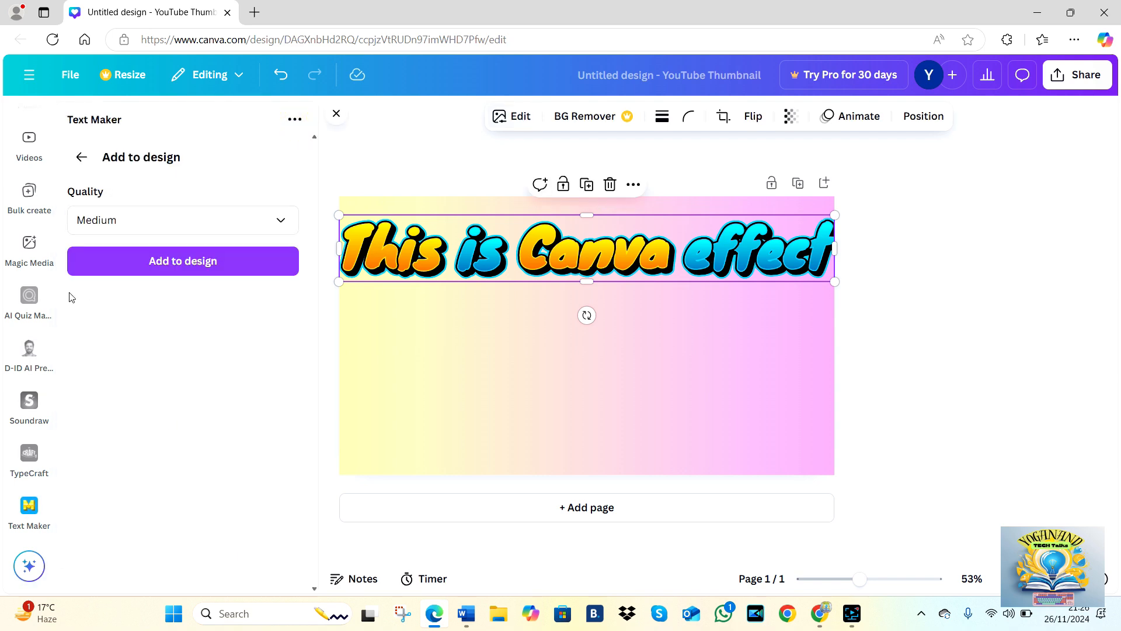
Step: Switch to the TypeCraft app and replace its sample text with "this is test"
{"action": "left_click", "coordinate": [83, 157]}
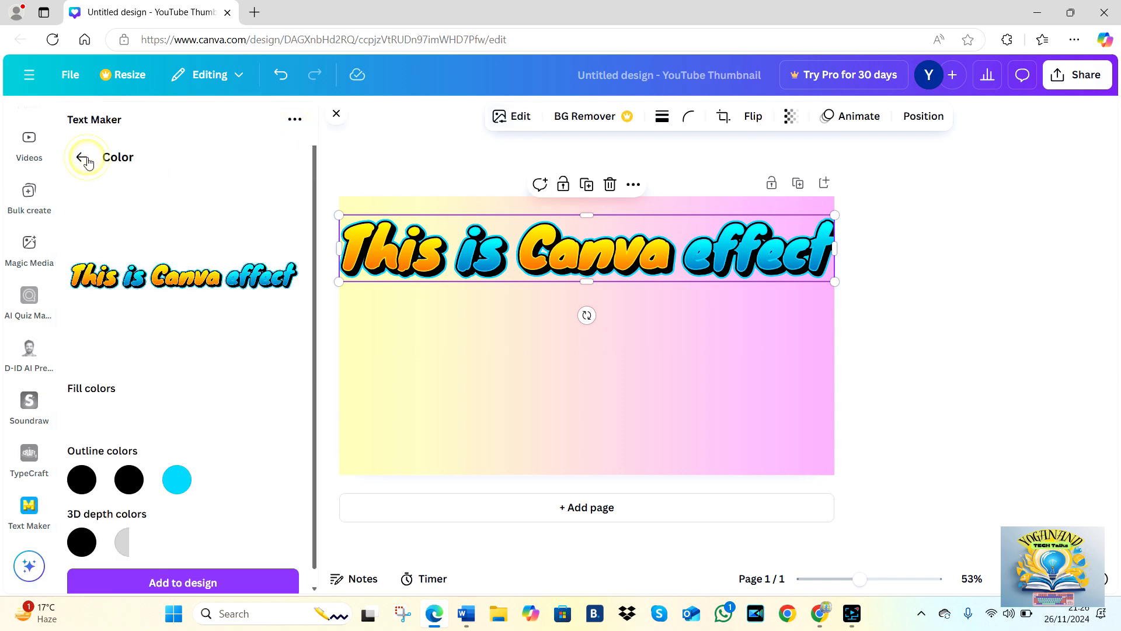
{"action": "left_click", "coordinate": [30, 459]}
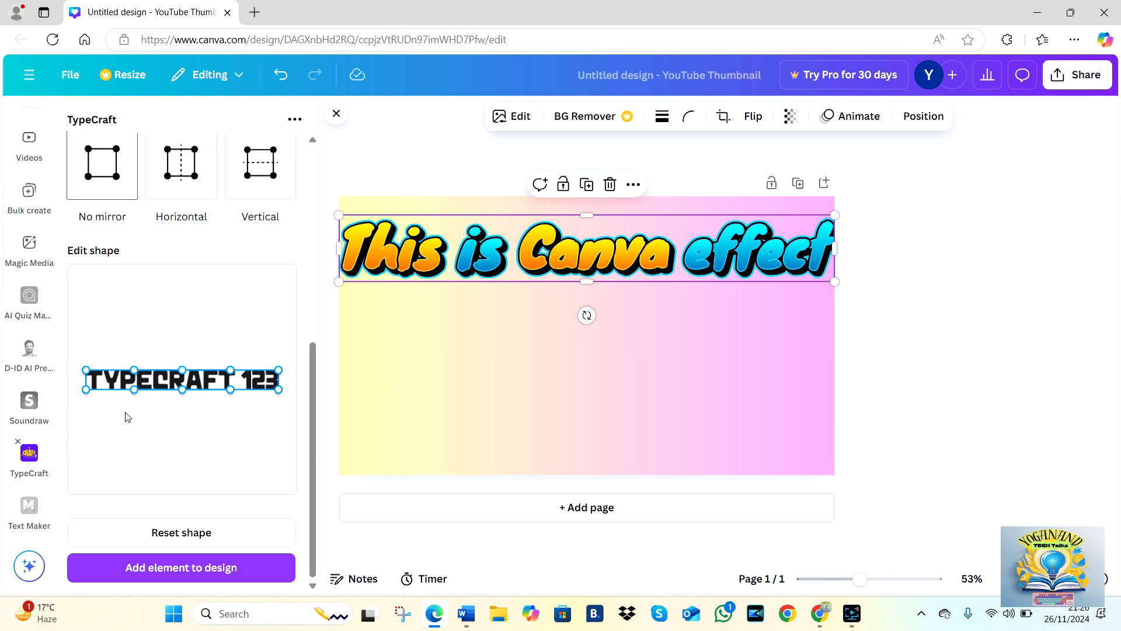
{"action": "scroll", "coordinate": [165, 343], "scroll_direction": "up", "scroll_amount": 2}
{"action": "scroll", "coordinate": [166, 342], "scroll_direction": "up", "scroll_amount": 4}
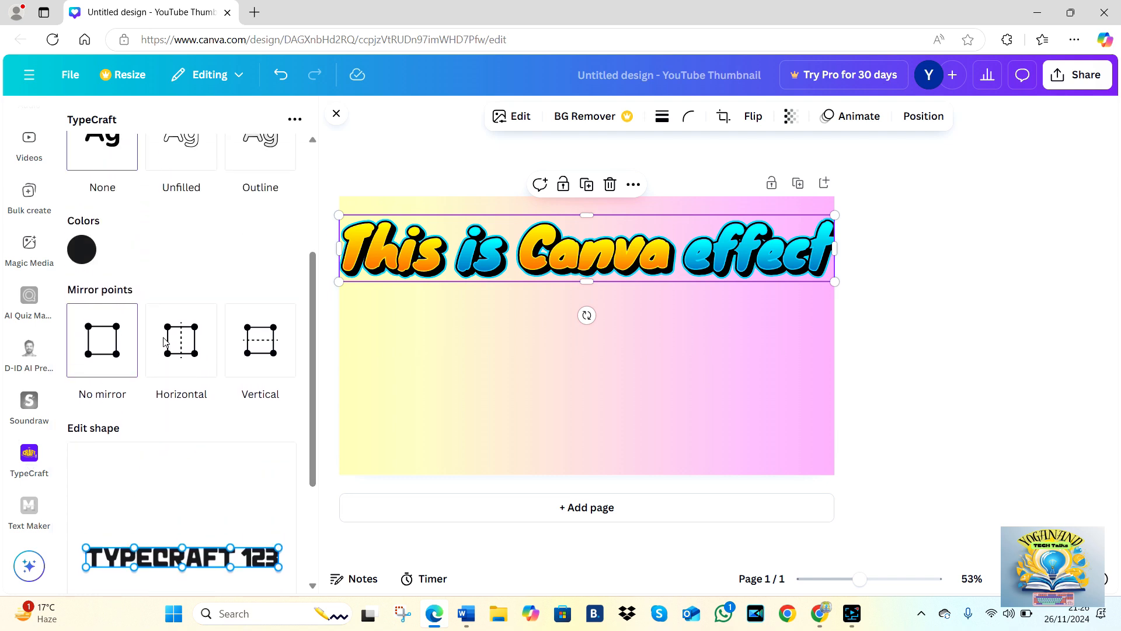
{"action": "scroll", "coordinate": [166, 342], "scroll_direction": "up", "scroll_amount": 1}
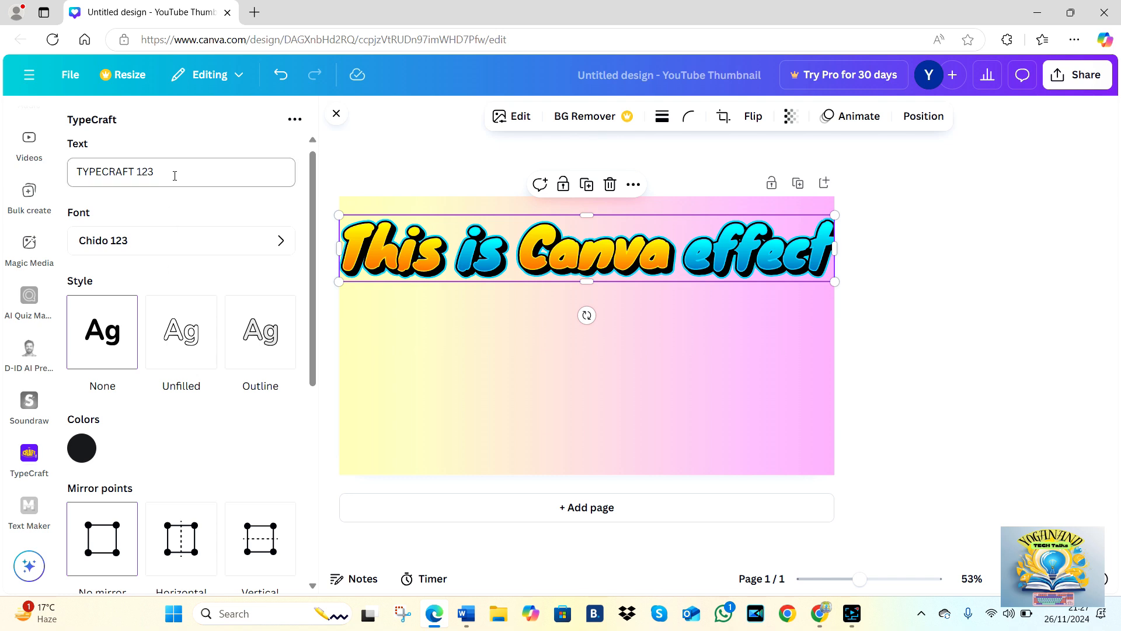
{"action": "left_click_drag", "start_coordinate": [175, 175], "coordinate": [49, 167]}
{"action": "type", "text": "this test"}
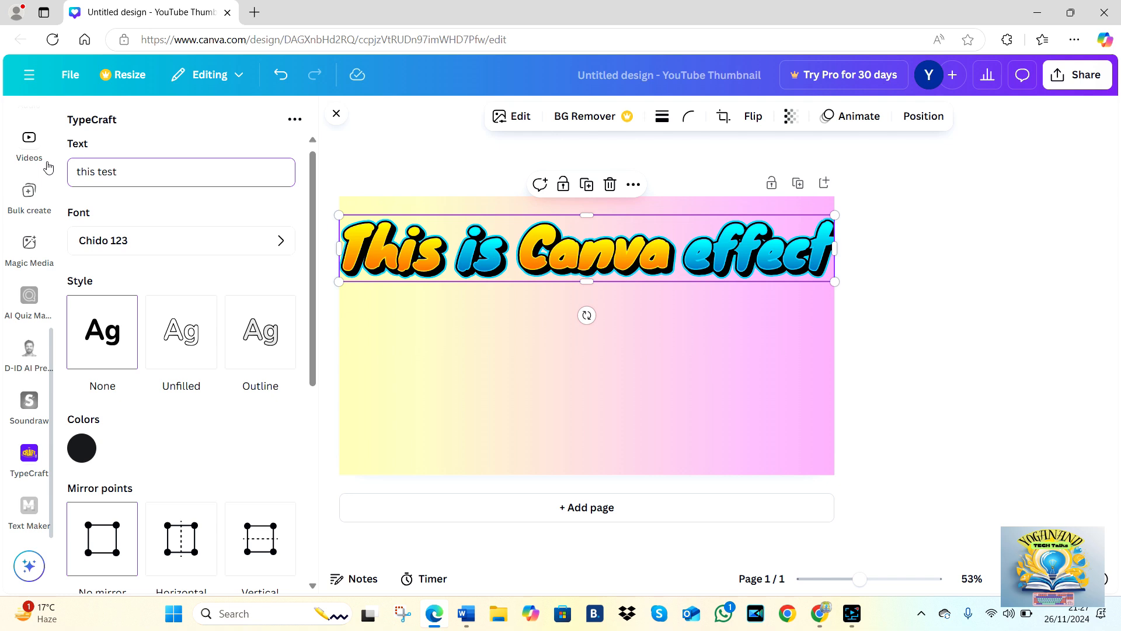
{"action": "left_click", "coordinate": [99, 172]}
{"action": "type", "text": "is"}
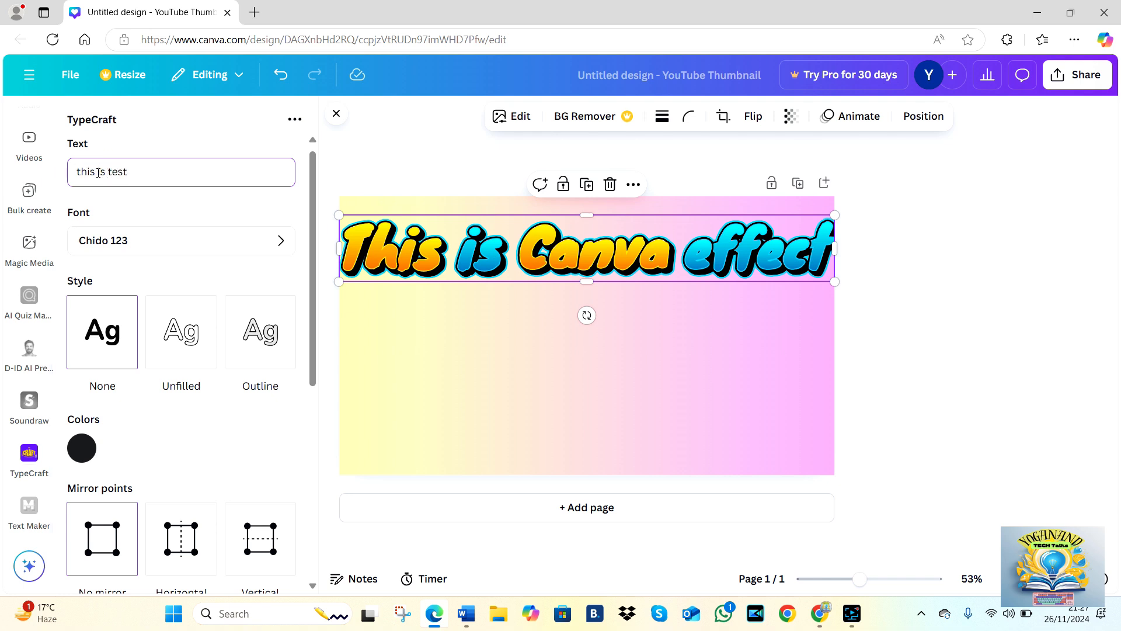
Step: Set the TypeCraft text's font to Agila 1 123 and look through the other available fonts
{"action": "left_click", "coordinate": [189, 253]}
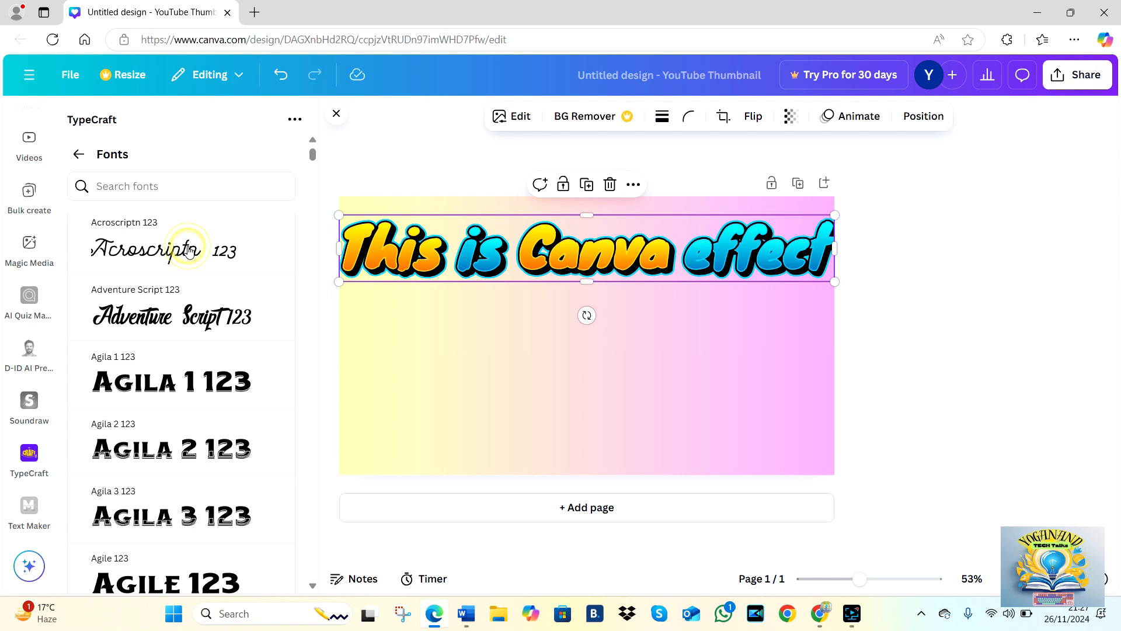
{"action": "left_click", "coordinate": [178, 393]}
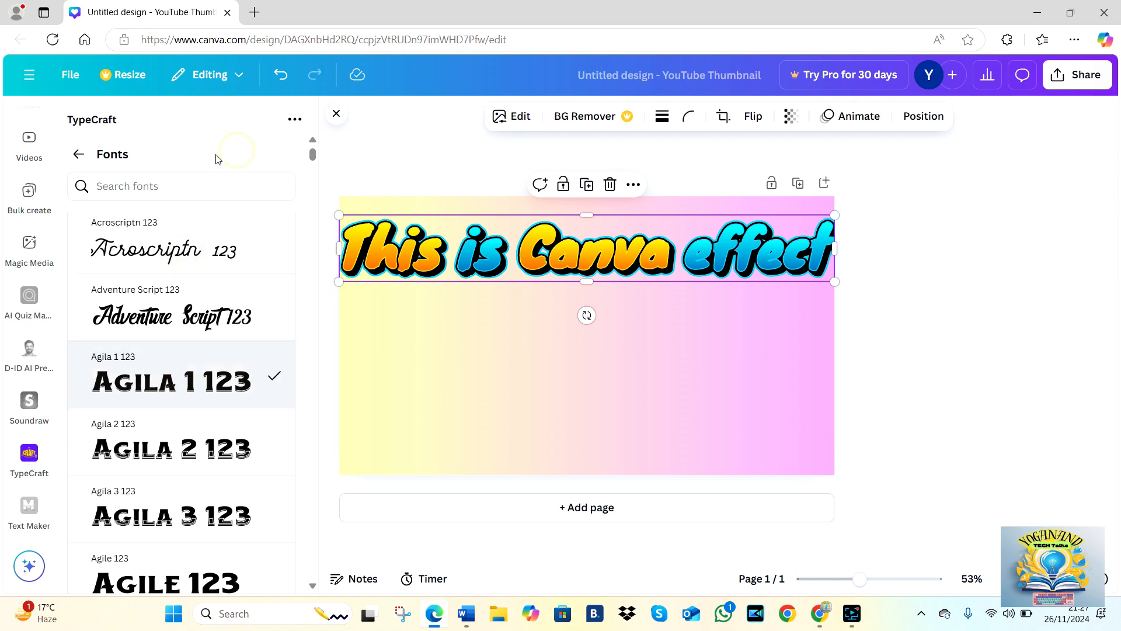
{"action": "scroll", "coordinate": [285, 447], "scroll_direction": "down", "scroll_amount": 3}
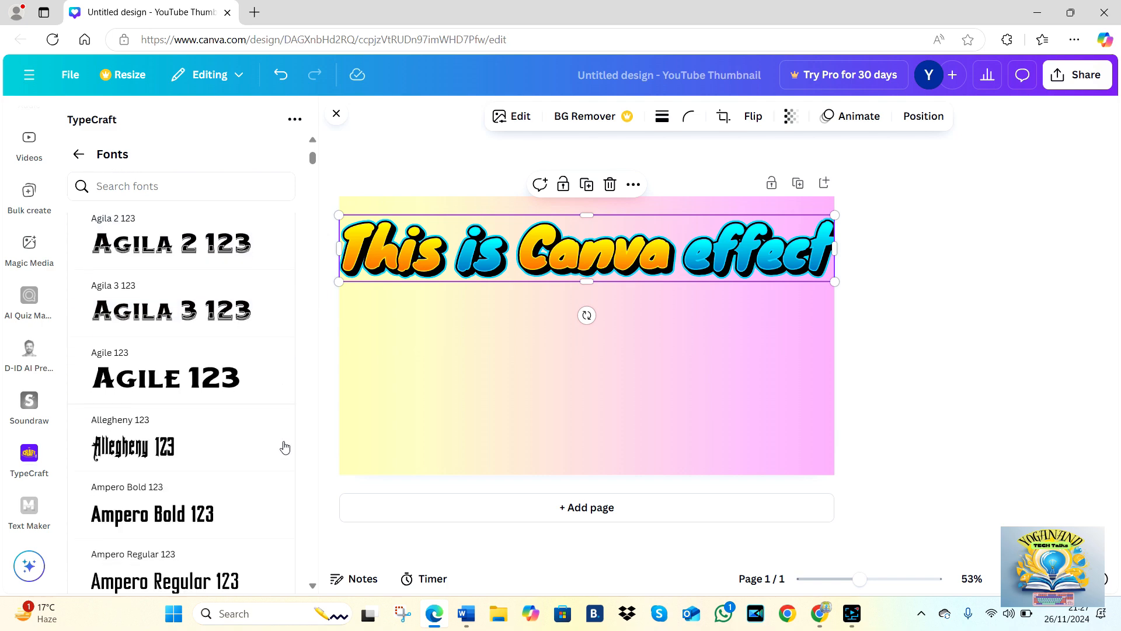
{"action": "scroll", "coordinate": [285, 447], "scroll_direction": "down", "scroll_amount": 7}
{"action": "scroll", "coordinate": [284, 447], "scroll_direction": "down", "scroll_amount": 6}
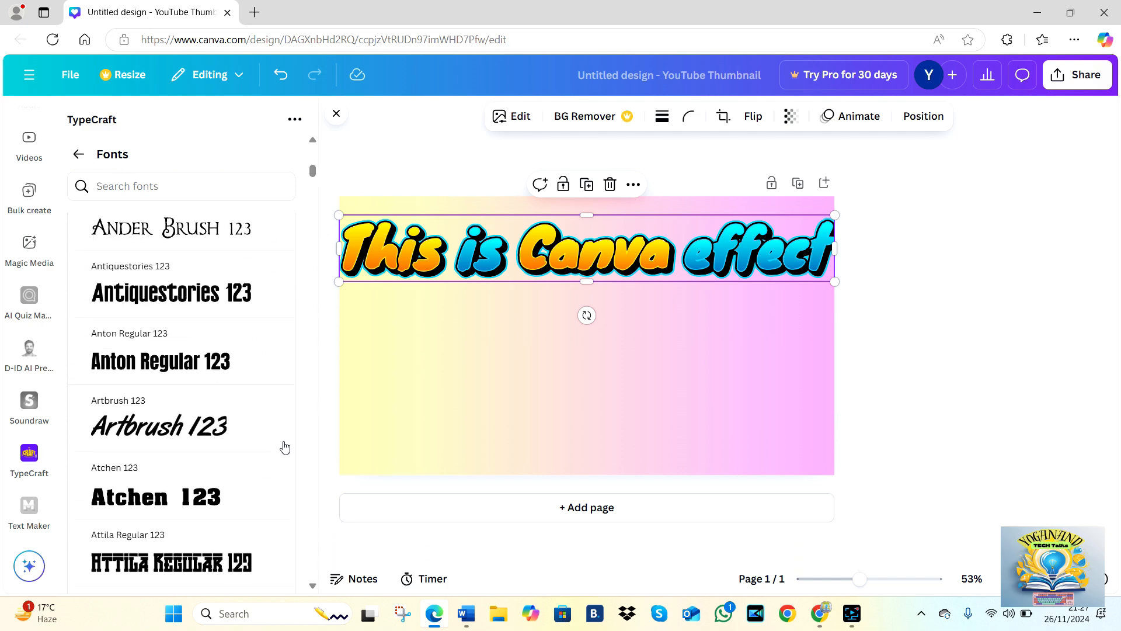
{"action": "scroll", "coordinate": [284, 448], "scroll_direction": "up", "scroll_amount": 15}
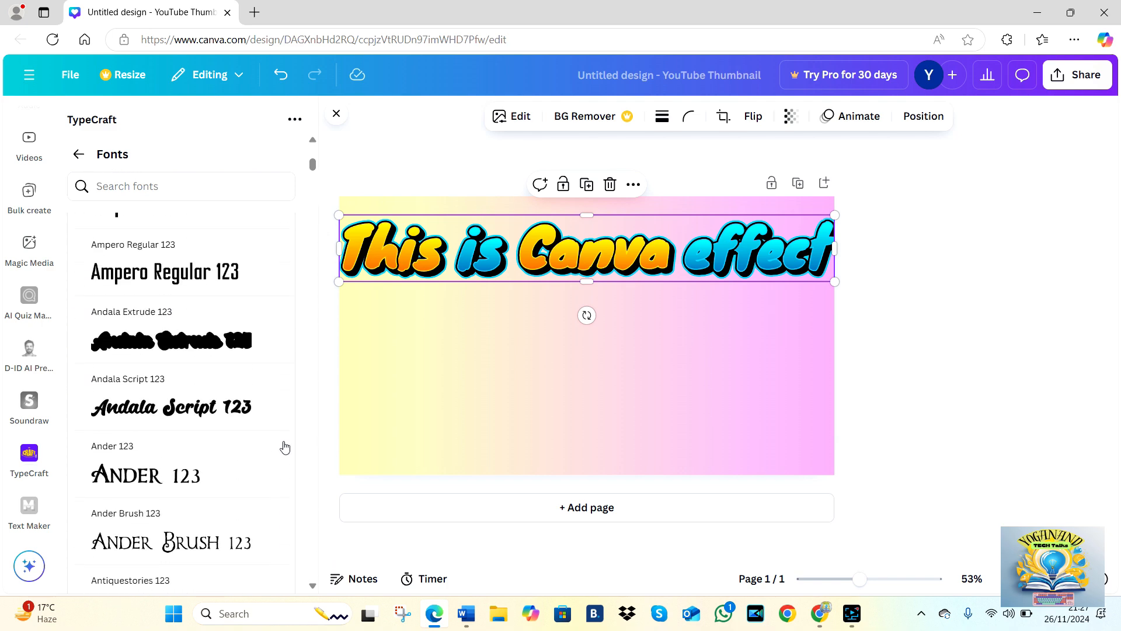
{"action": "left_click", "coordinate": [78, 154]}
Step: Set the TypeCraft mirror points to Horizontal and add the "this is test" text to the design
{"action": "scroll", "coordinate": [155, 410], "scroll_direction": "down", "scroll_amount": 2}
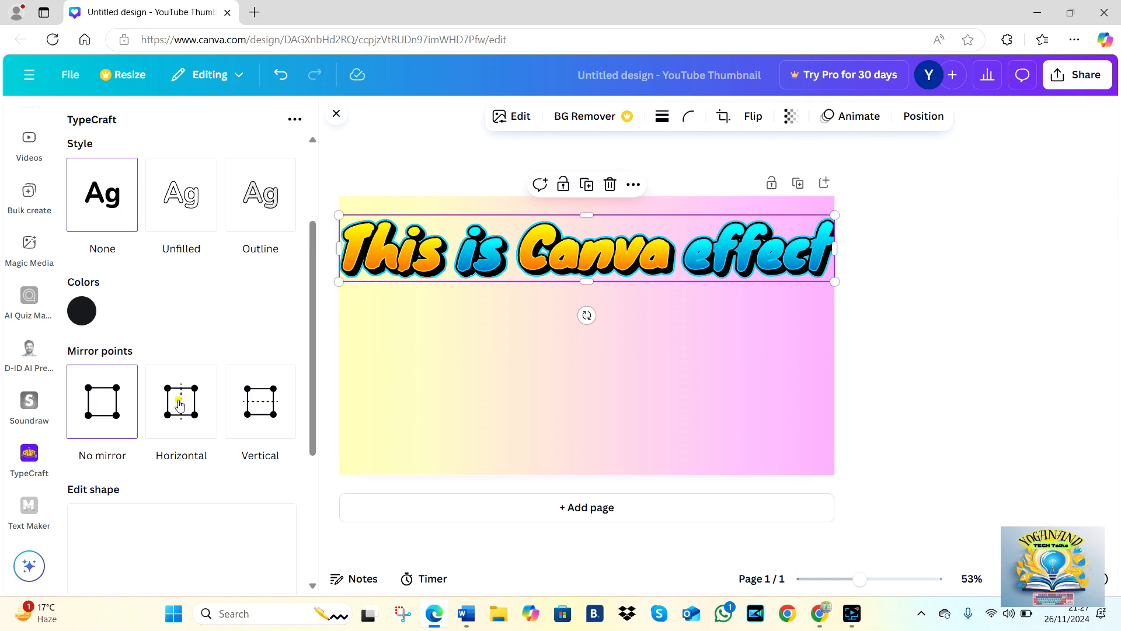
{"action": "left_click", "coordinate": [179, 404]}
{"action": "scroll", "coordinate": [180, 404], "scroll_direction": "down", "scroll_amount": 3}
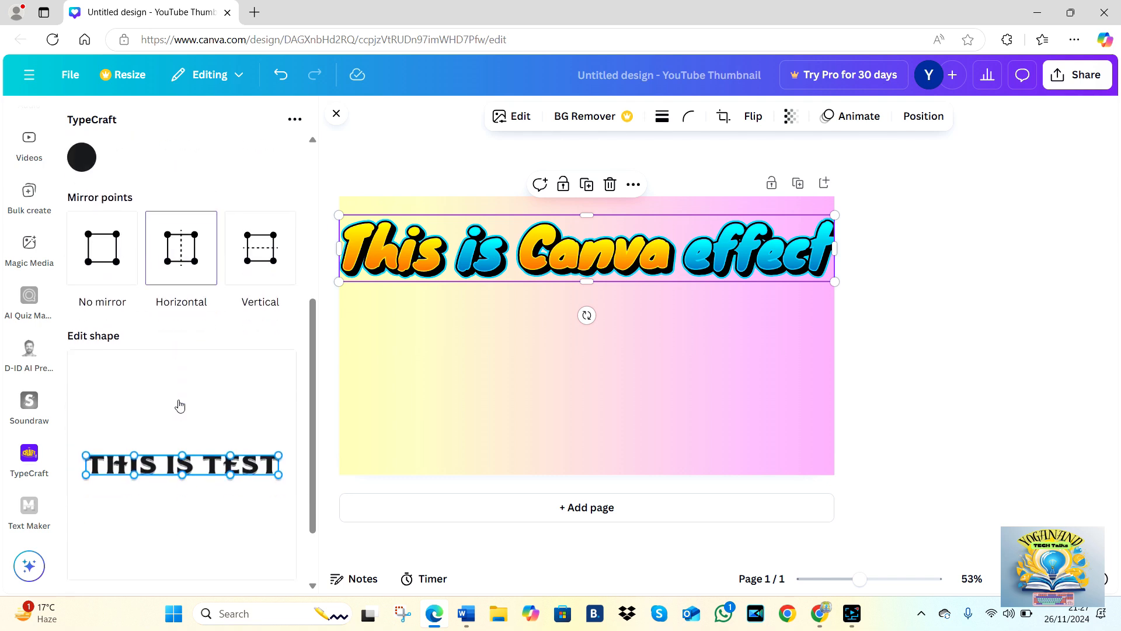
{"action": "scroll", "coordinate": [180, 406], "scroll_direction": "down", "scroll_amount": 2}
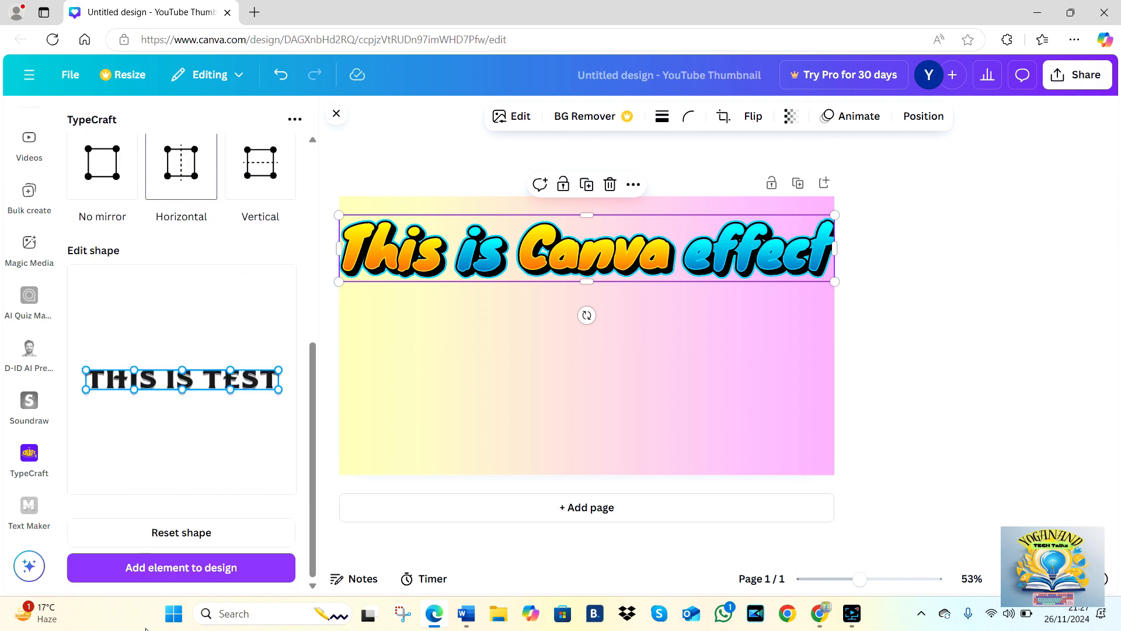
{"action": "left_click", "coordinate": [193, 573]}
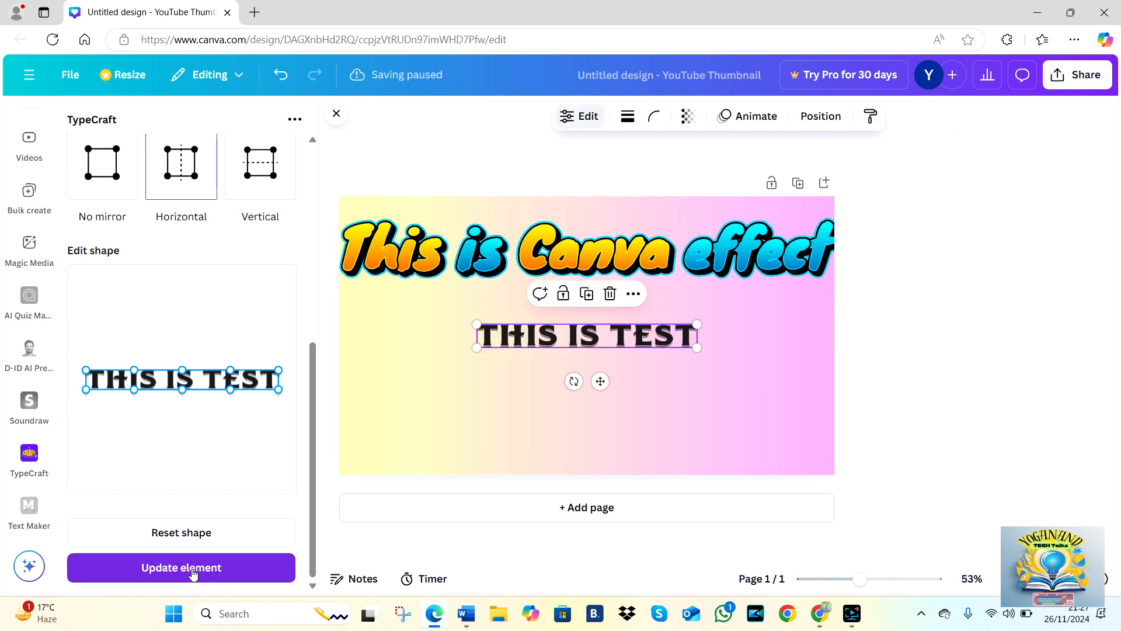
{"action": "left_click", "coordinate": [194, 573]}
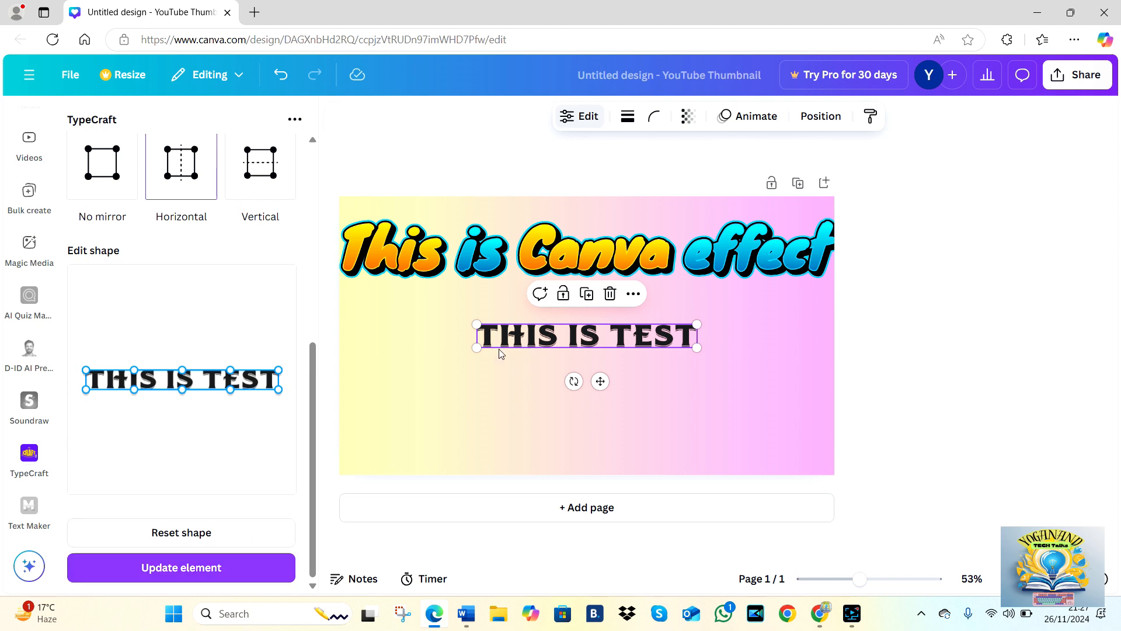
Step: Enlarge the "this is test" element on both sides and move it lower on the page
{"action": "left_click_drag", "start_coordinate": [481, 344], "coordinate": [404, 374]}
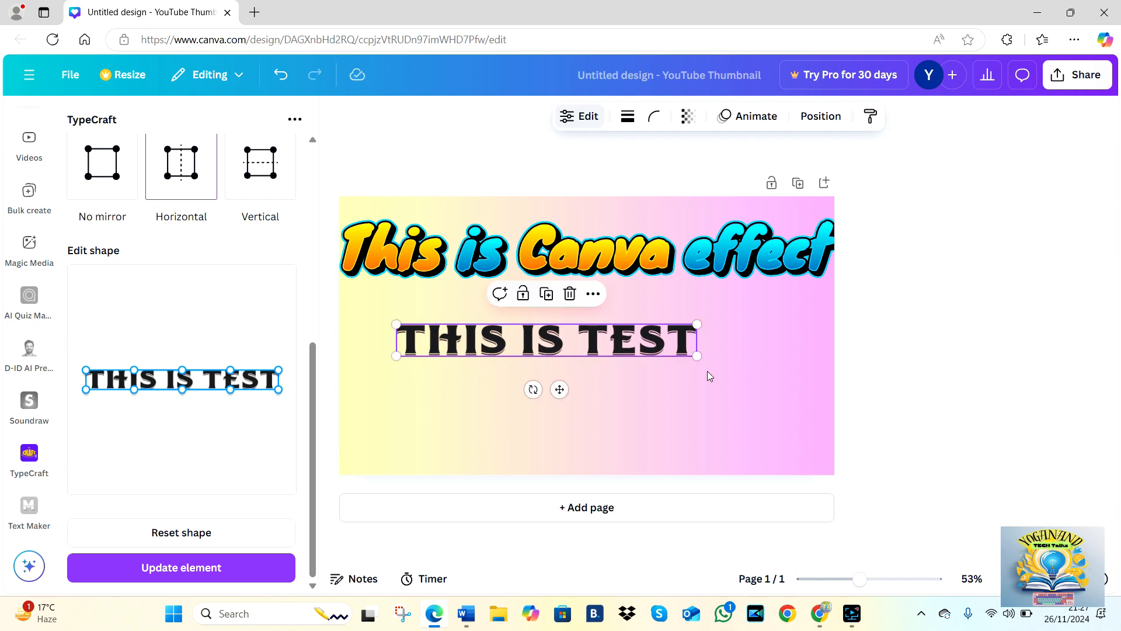
{"action": "left_click_drag", "start_coordinate": [694, 356], "coordinate": [770, 391]}
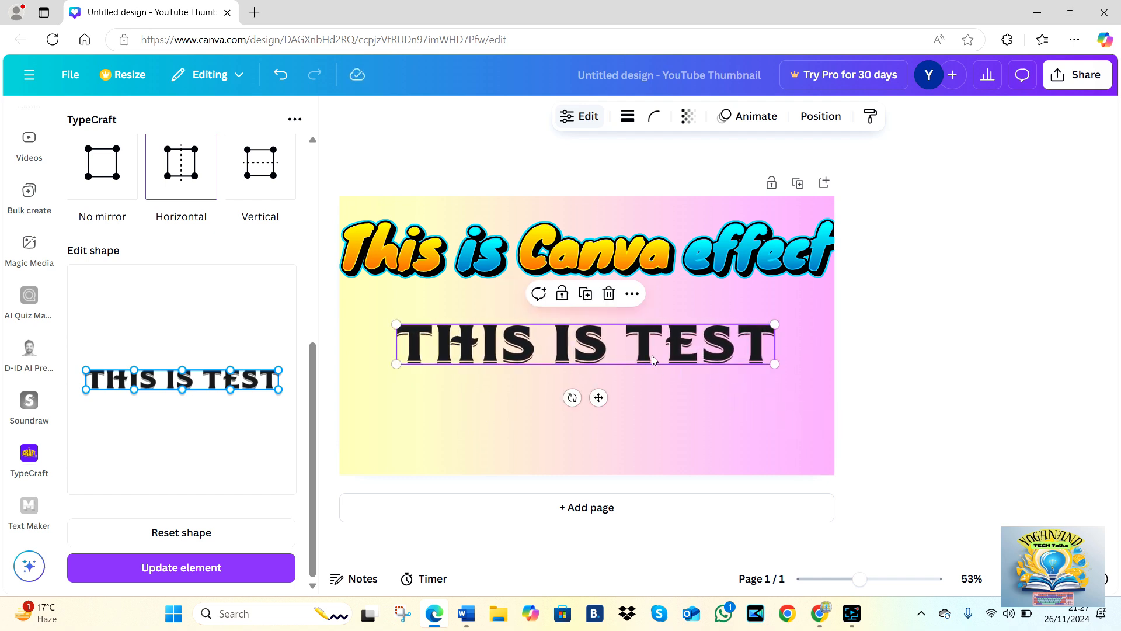
{"action": "left_click_drag", "start_coordinate": [652, 359], "coordinate": [653, 416]}
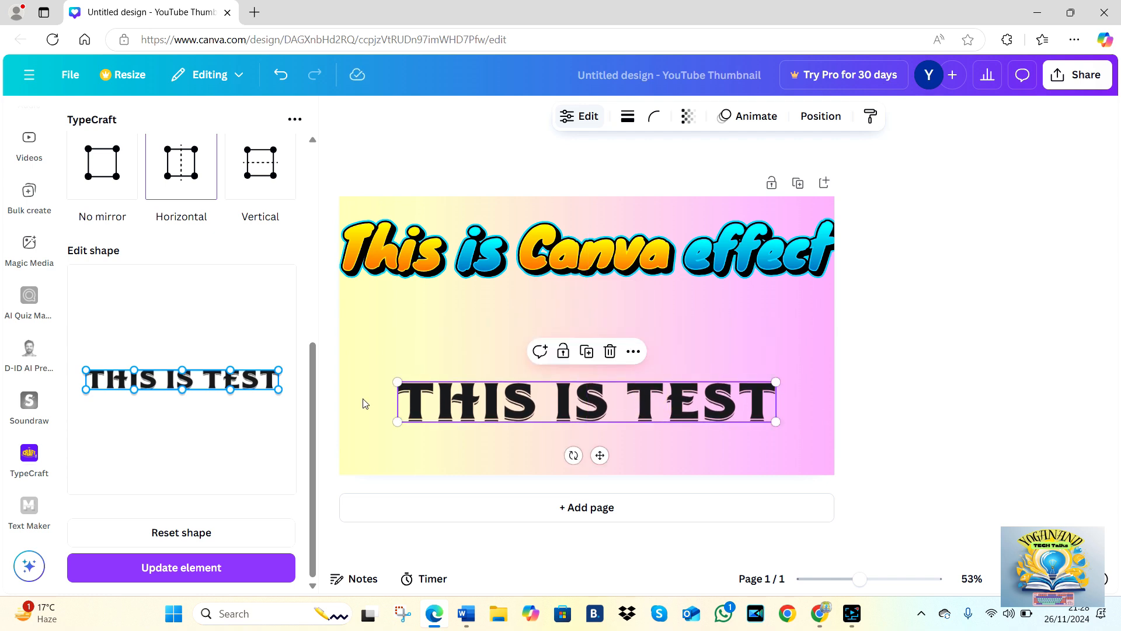
Step: Change the TypeCraft text's font to Adventure Script 123 and update the element in the design
{"action": "scroll", "coordinate": [311, 292], "scroll_direction": "up", "scroll_amount": 5}
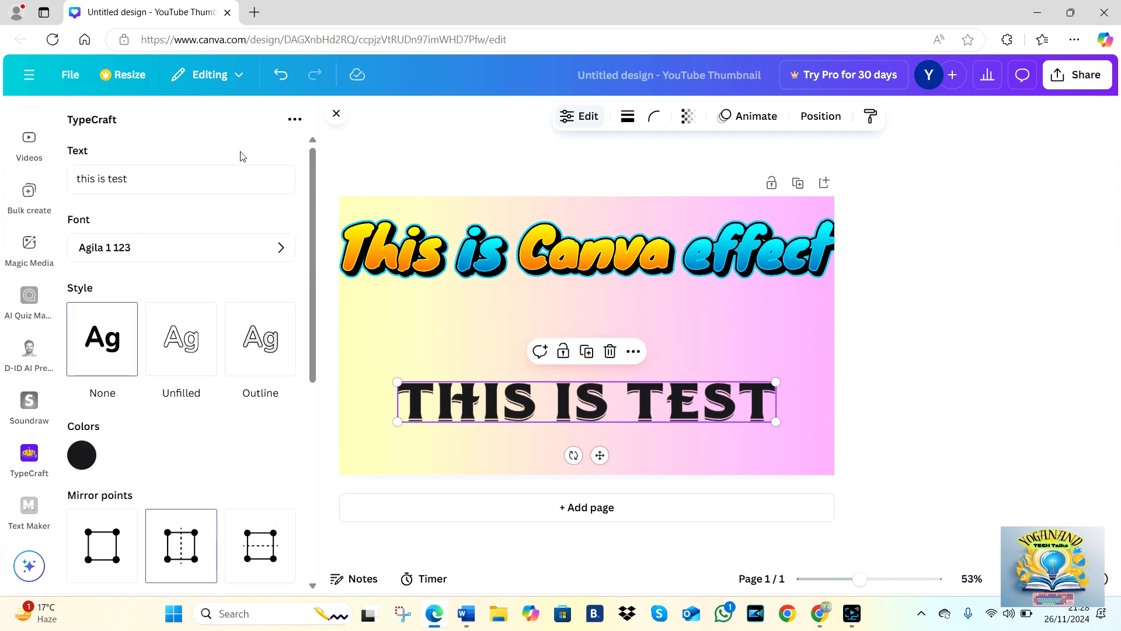
{"action": "left_click", "coordinate": [170, 247]}
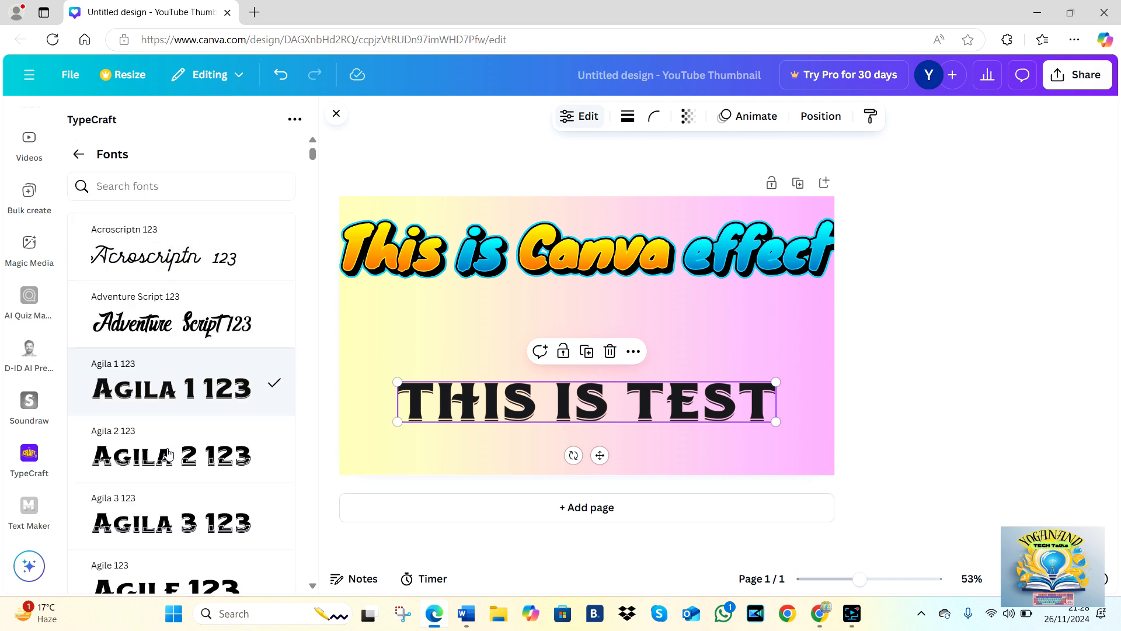
{"action": "left_click", "coordinate": [168, 453]}
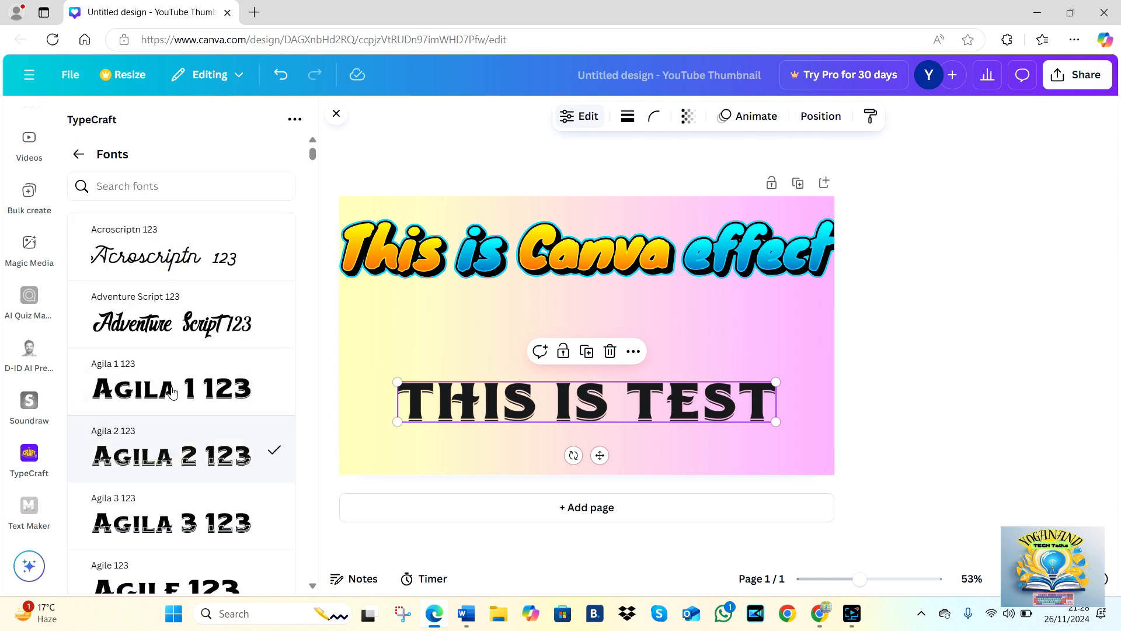
{"action": "left_click", "coordinate": [177, 343]}
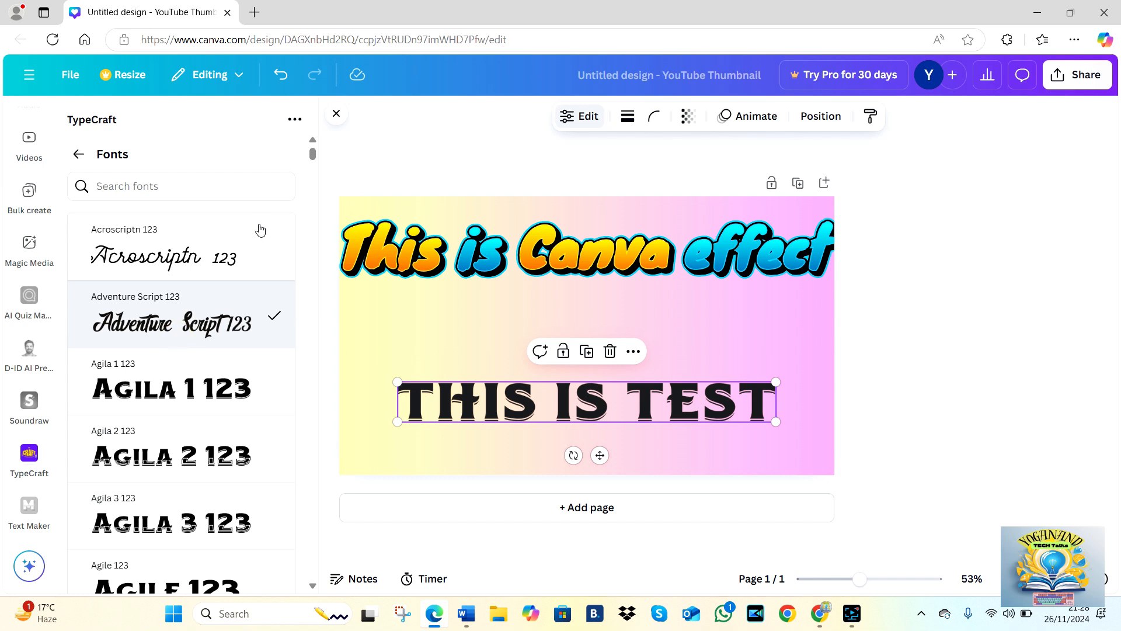
{"action": "left_click", "coordinate": [78, 154]}
{"action": "scroll", "coordinate": [180, 443], "scroll_direction": "down", "scroll_amount": 6}
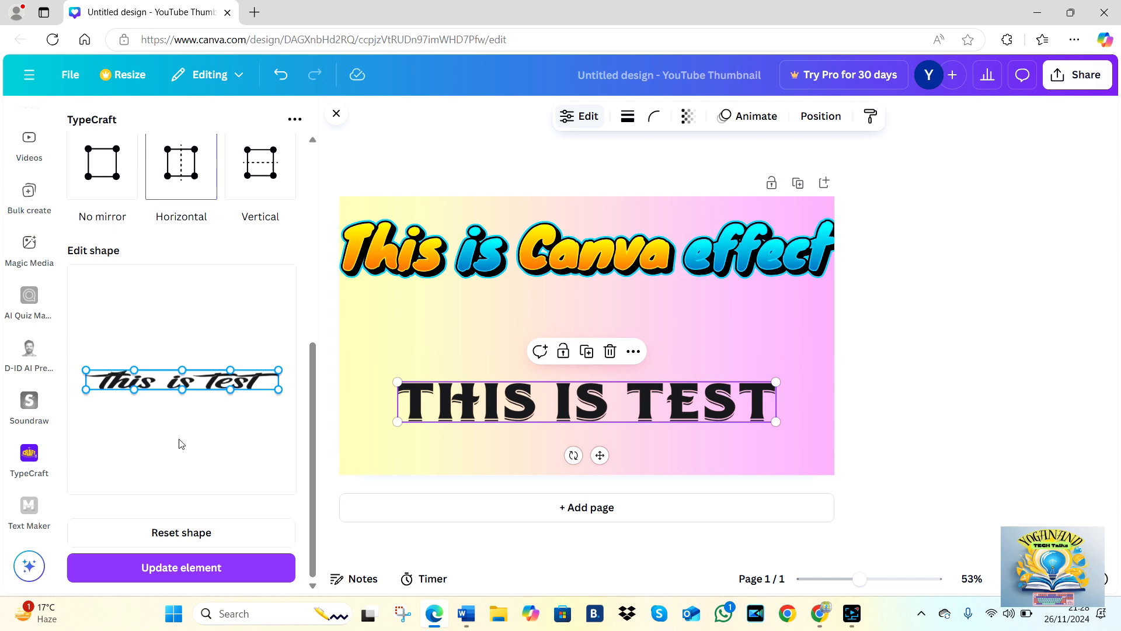
{"action": "left_click", "coordinate": [153, 573]}
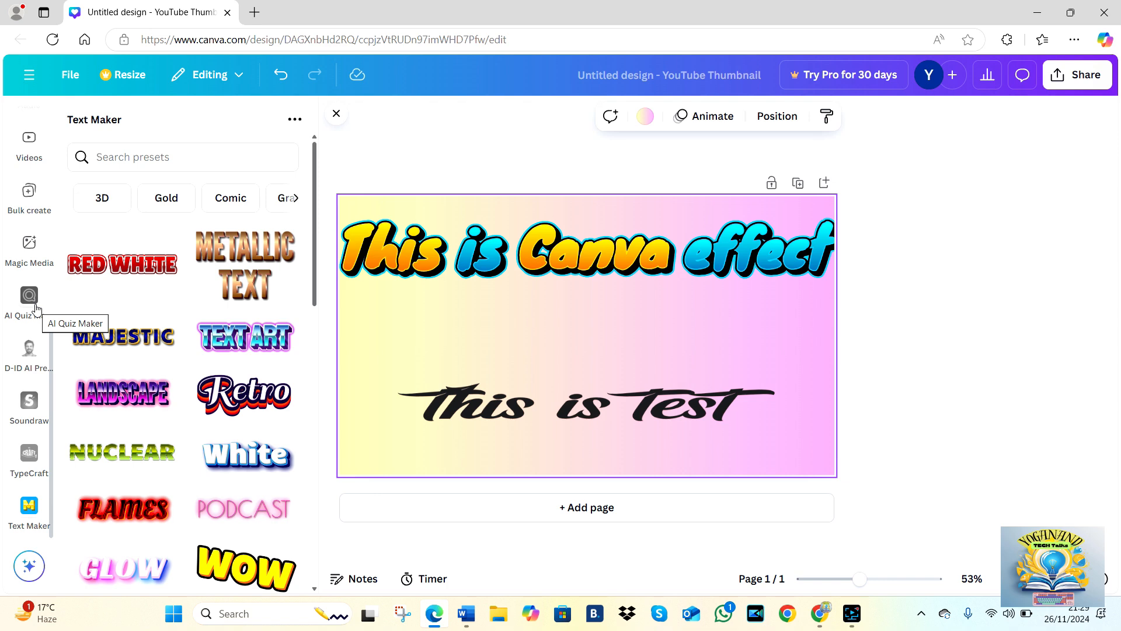
Step: Browse the recently used font combinations and add the "CALL NOW" one to the middle of the page
{"action": "scroll", "coordinate": [36, 308], "scroll_direction": "up", "scroll_amount": 10}
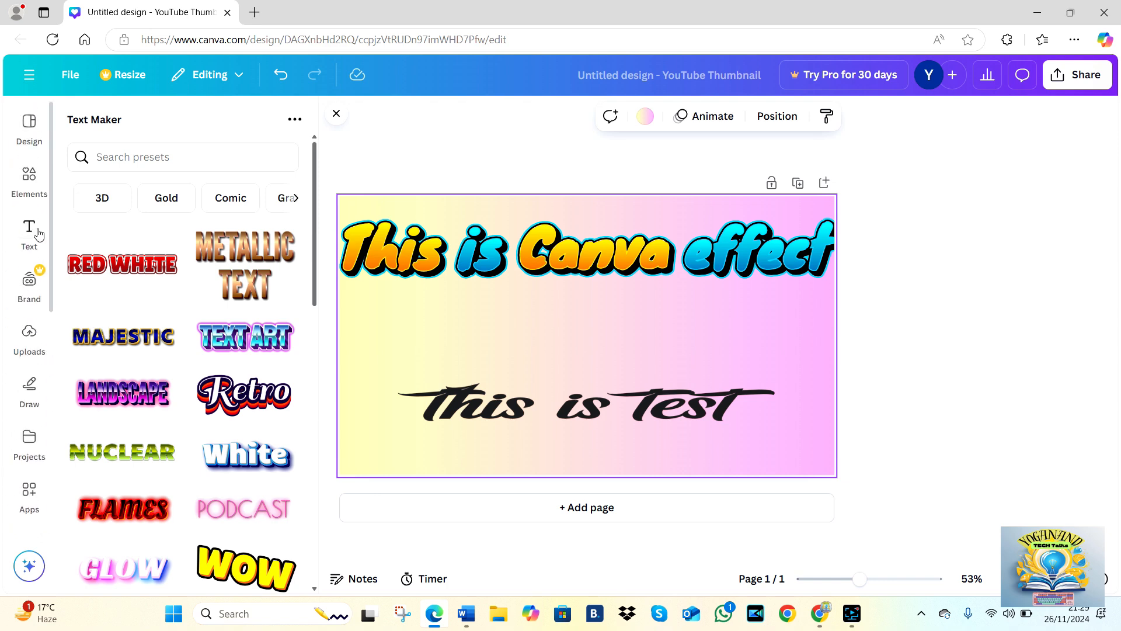
{"action": "left_click", "coordinate": [32, 227]}
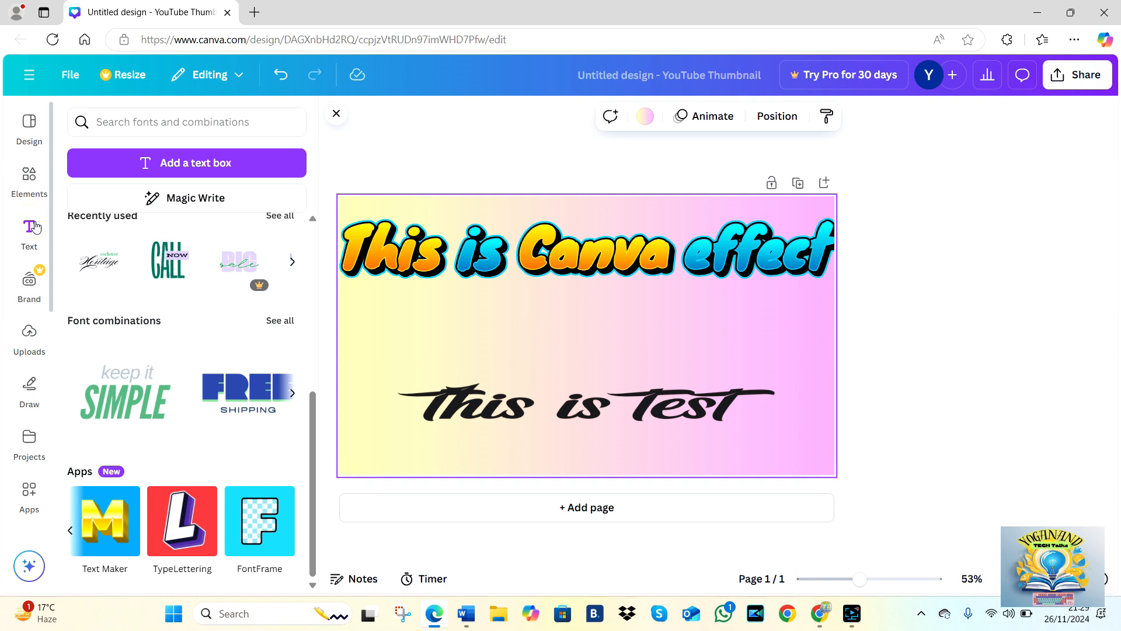
{"action": "left_click_drag", "start_coordinate": [313, 430], "coordinate": [323, 395]}
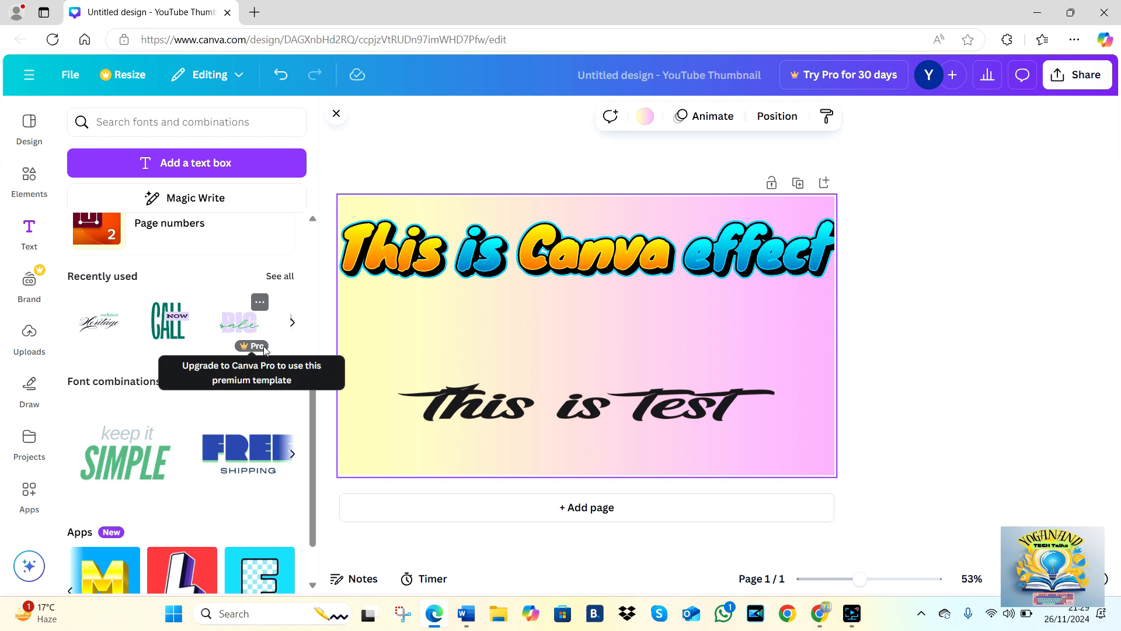
{"action": "left_click", "coordinate": [292, 323]}
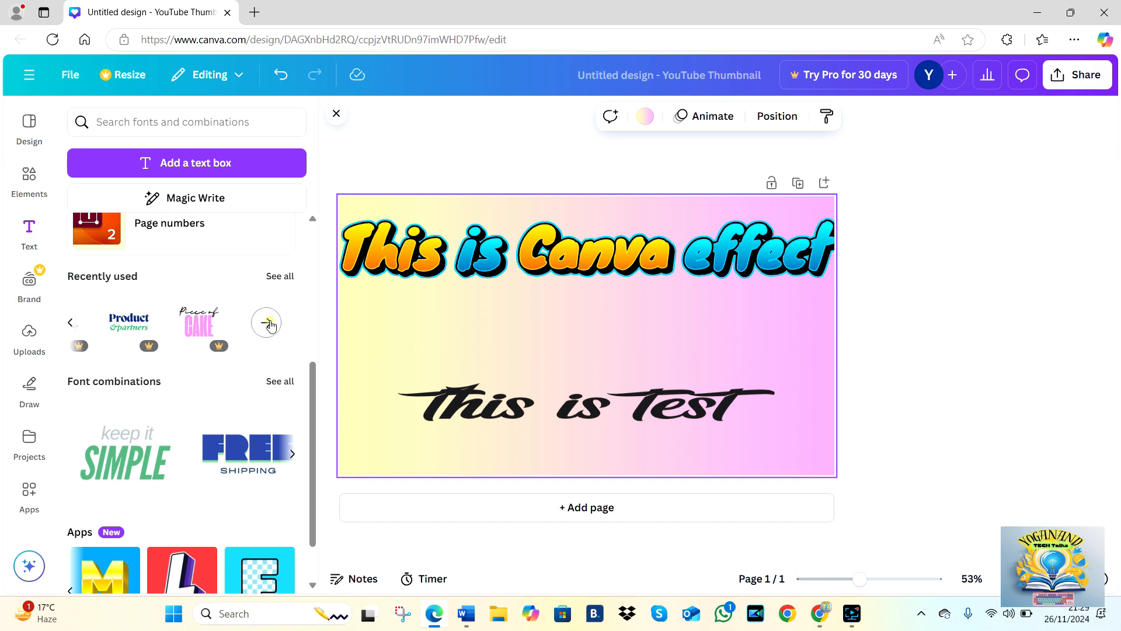
{"action": "left_click", "coordinate": [267, 323]}
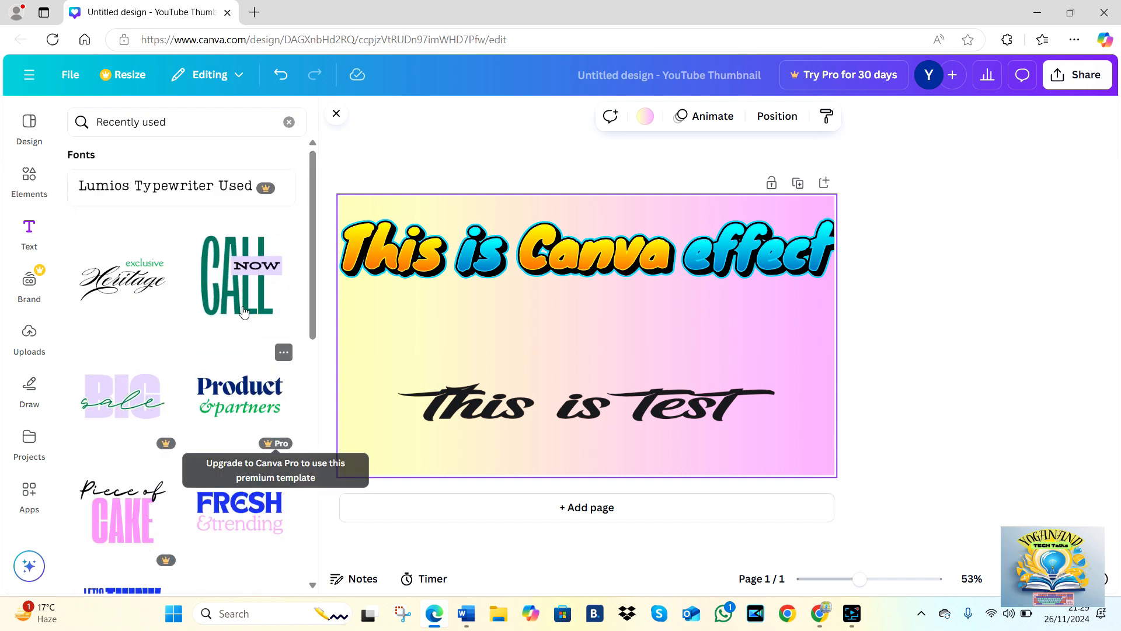
{"action": "scroll", "coordinate": [197, 376], "scroll_direction": "down", "scroll_amount": 2}
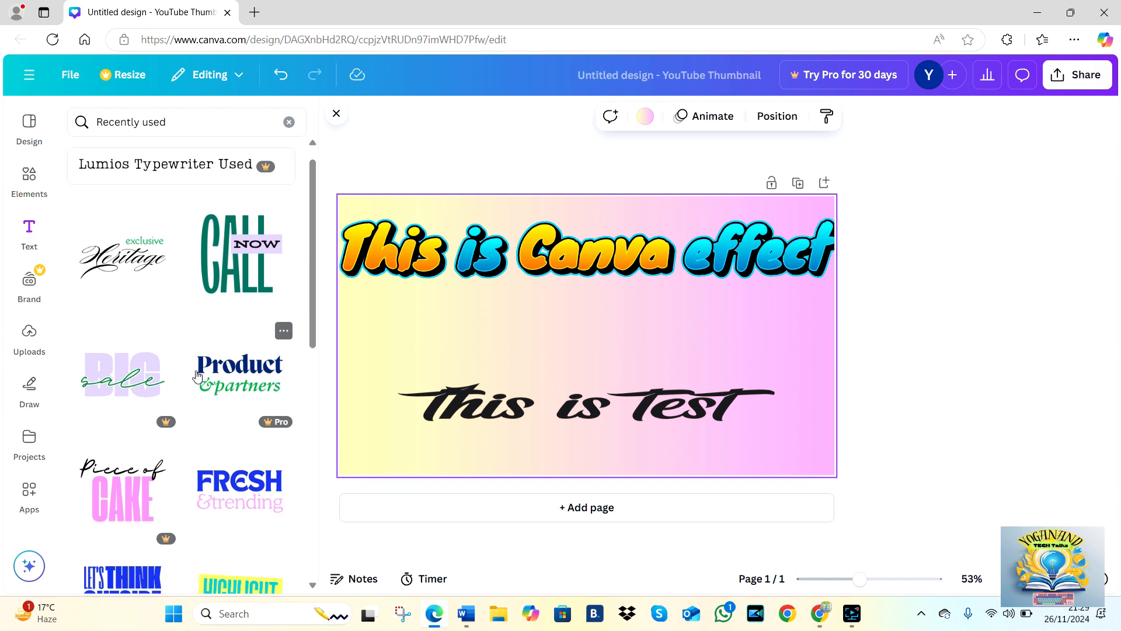
{"action": "scroll", "coordinate": [197, 376], "scroll_direction": "up", "scroll_amount": 2}
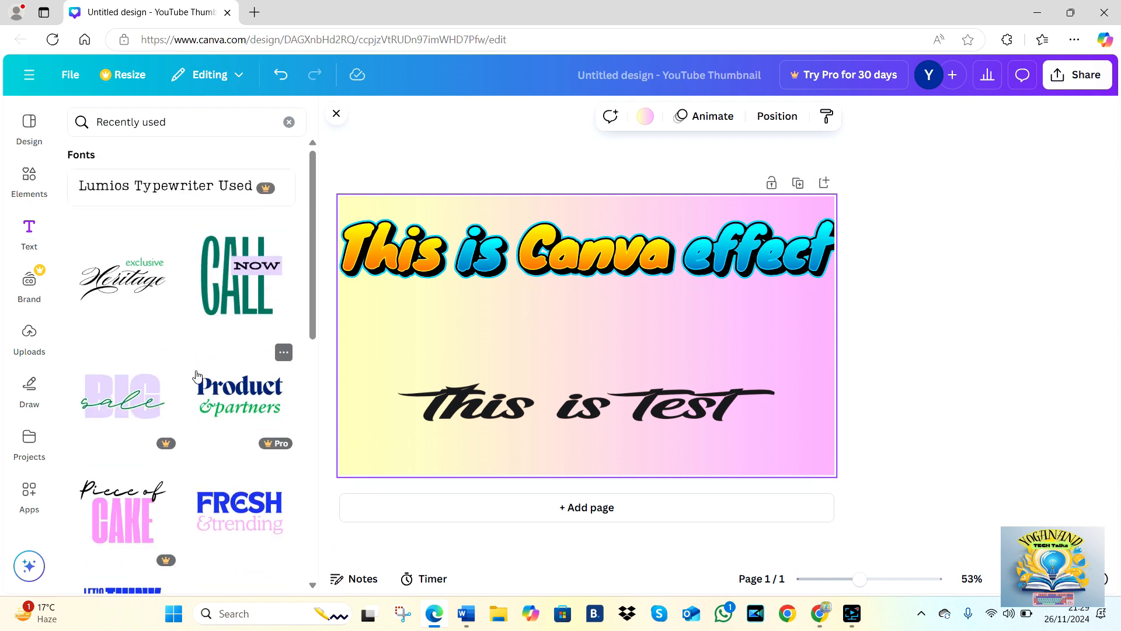
{"action": "left_click_drag", "start_coordinate": [206, 301], "coordinate": [620, 347]}
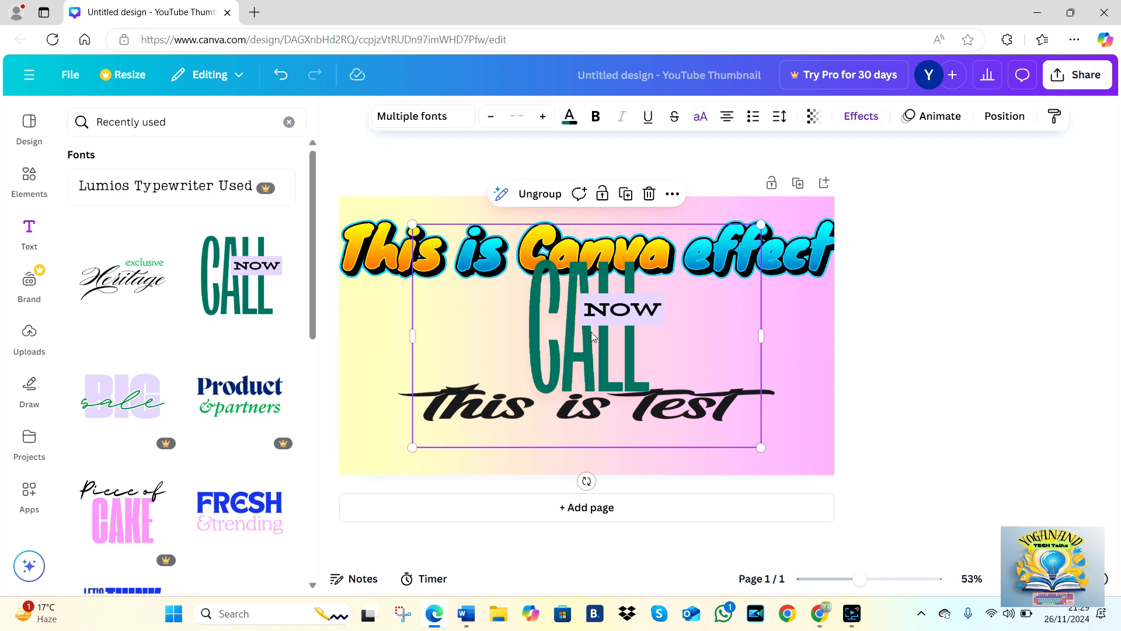
Step: Replace the word "CALL" in the added font combination with "TEST LOGO"
{"action": "left_click", "coordinate": [592, 336]}
{"action": "left_click", "coordinate": [592, 332]}
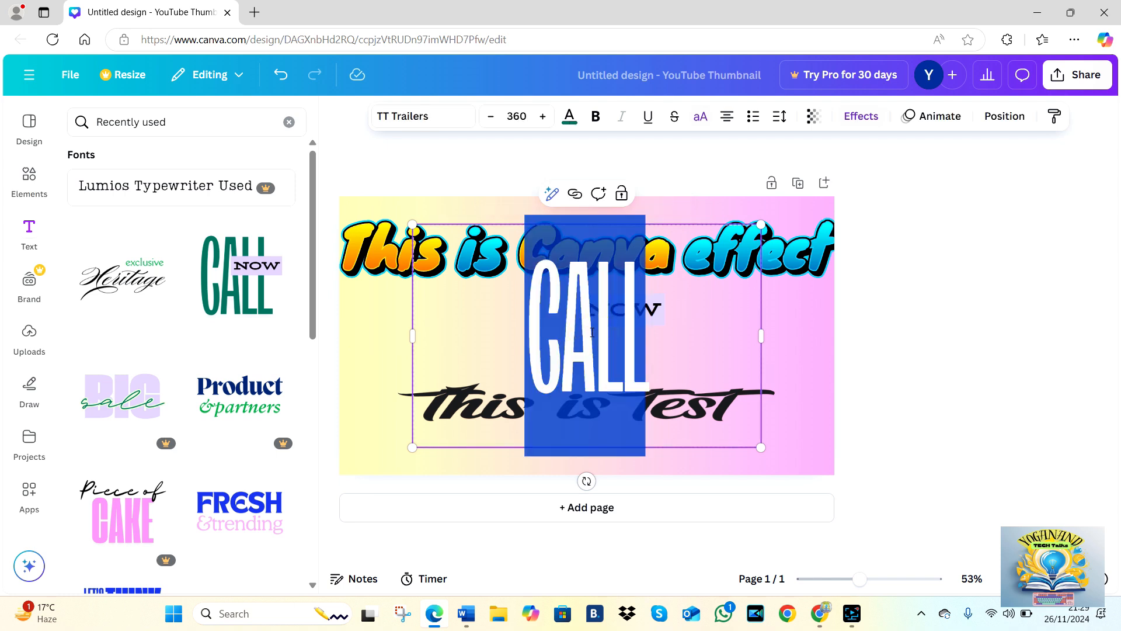
{"action": "type", "text": "TES"}
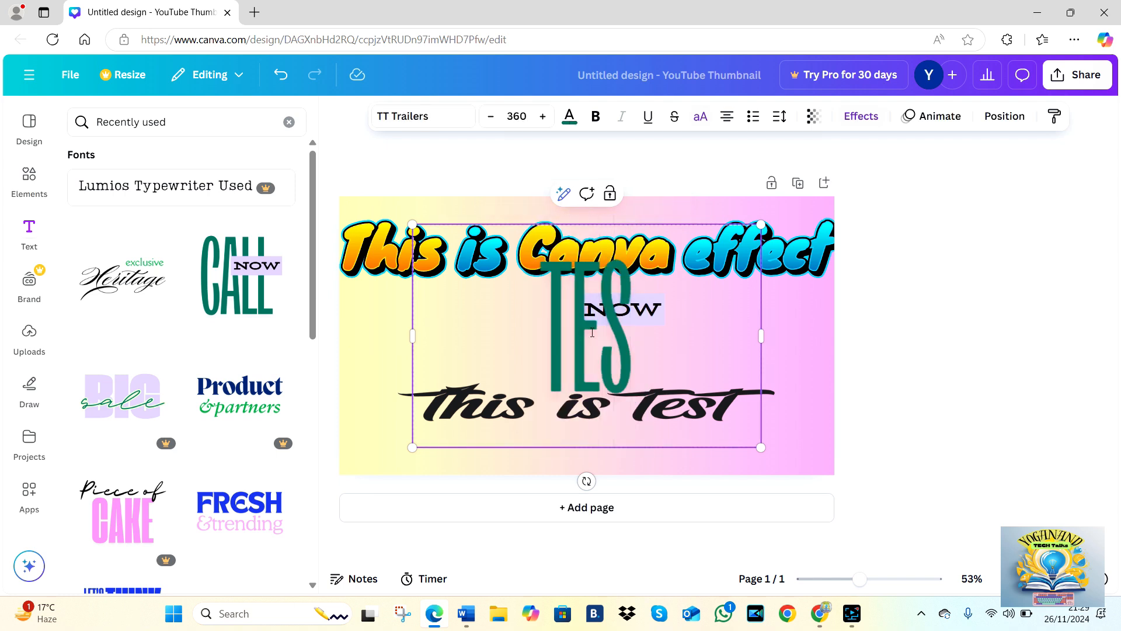
{"action": "type", "text": "T"}
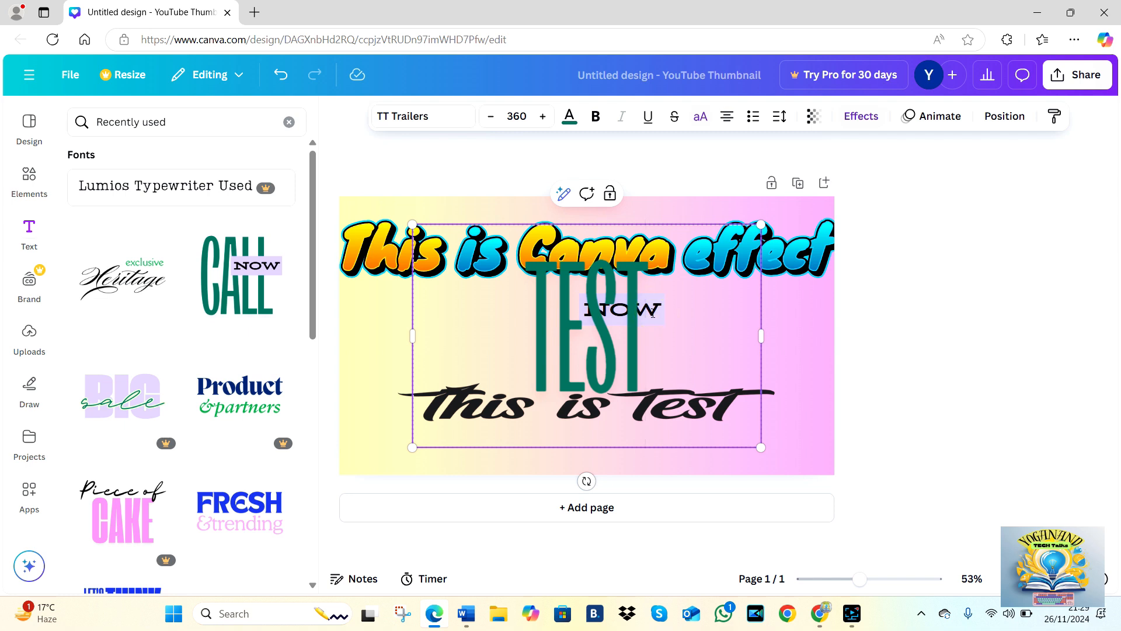
{"action": "type", "text": " LO"}
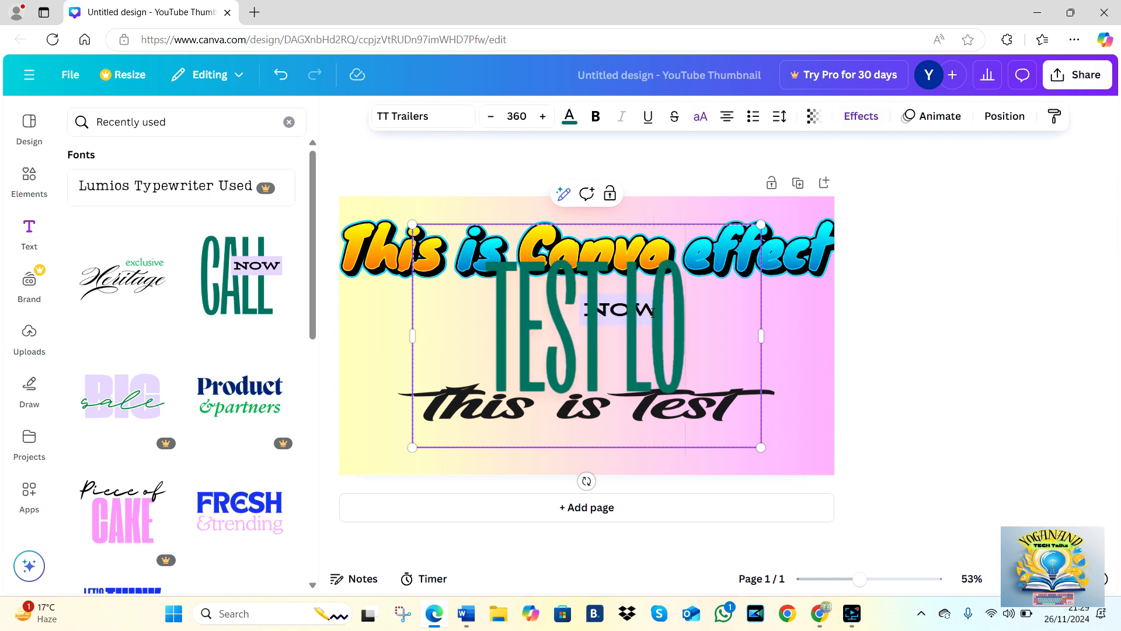
{"action": "type", "text": "GO"}
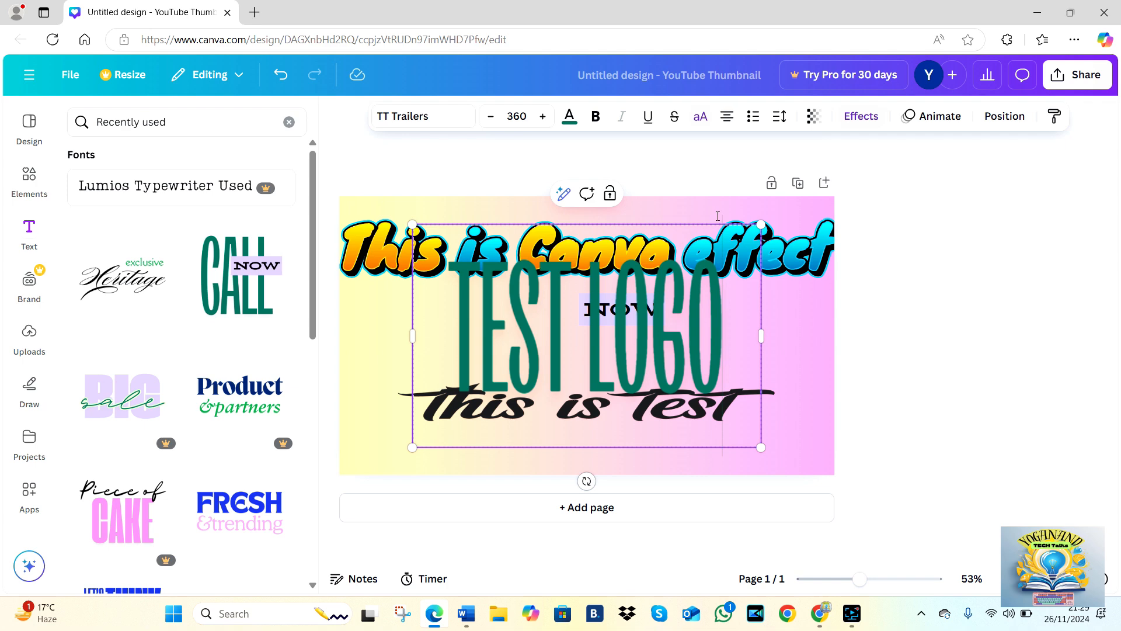
Step: Shrink the "TEST LOGO" group to a font size of about 233 and move it between the two other texts
{"action": "left_click_drag", "start_coordinate": [757, 224], "coordinate": [654, 337]}
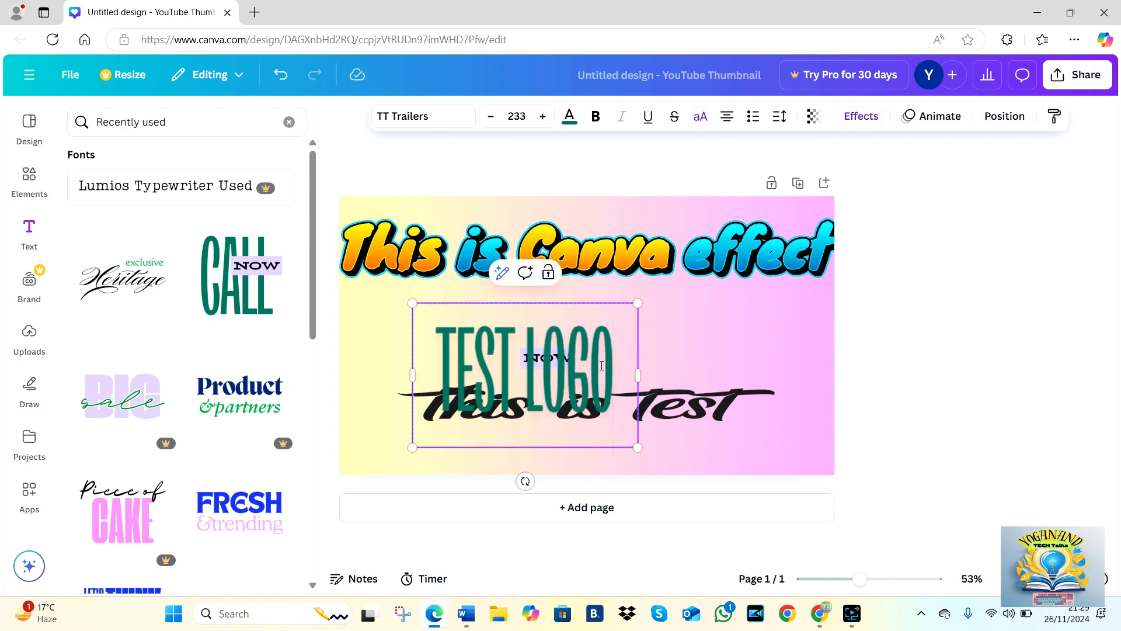
{"action": "key", "text": "Escape"}
{"action": "left_click_drag", "start_coordinate": [586, 357], "coordinate": [641, 312]}
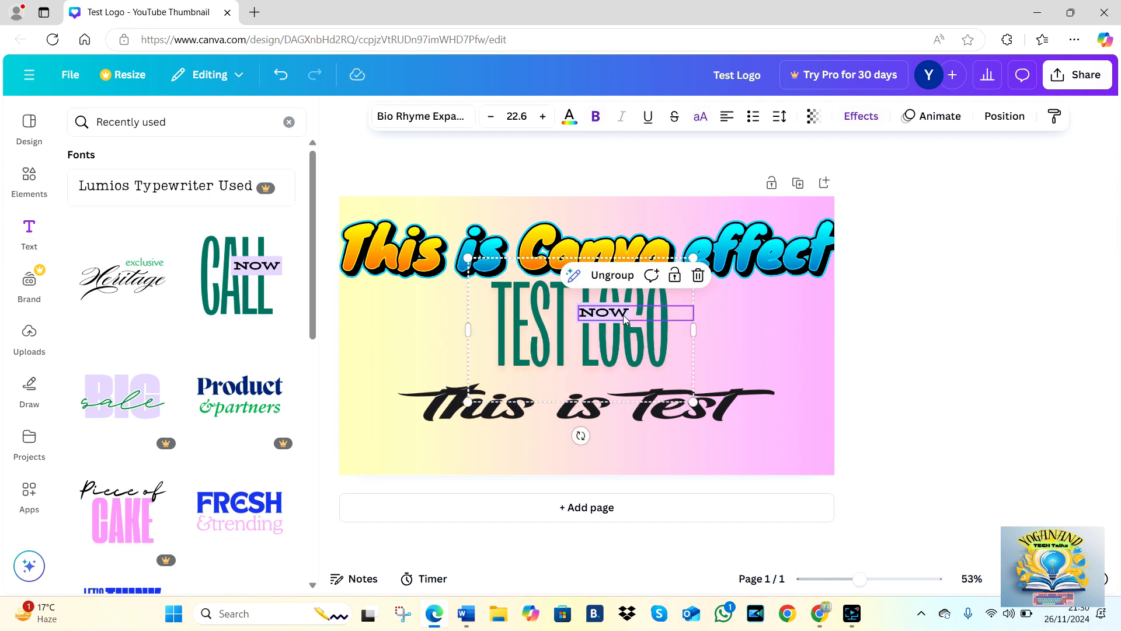
Step: Try Silverfake on the small "NOW" text and set its font to Lastica
{"action": "left_click", "coordinate": [432, 117]}
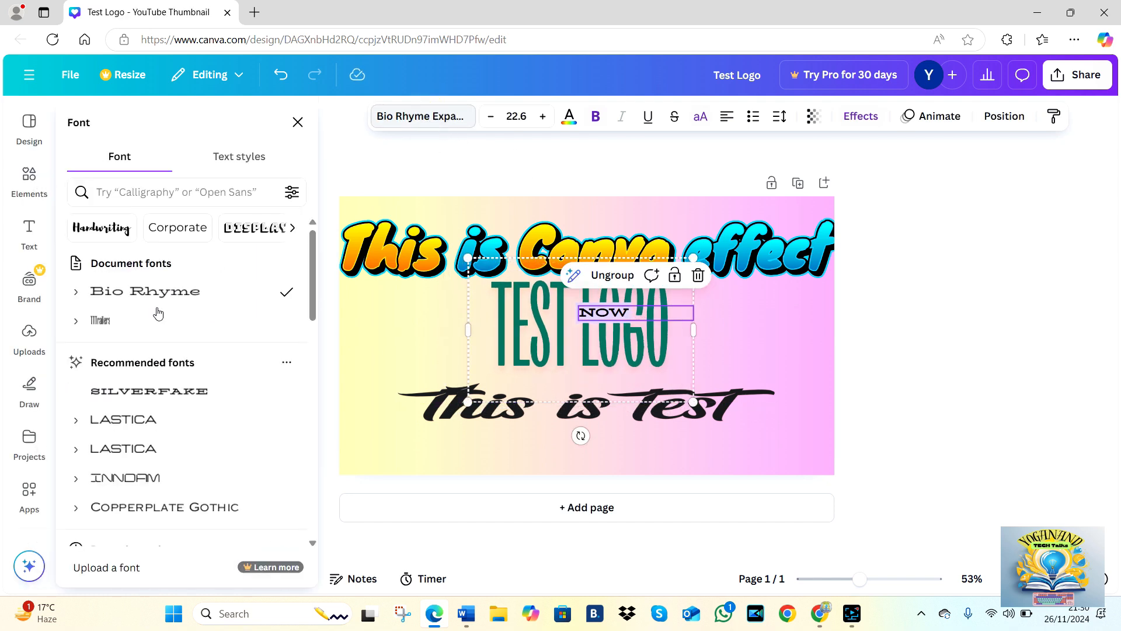
{"action": "left_click", "coordinate": [161, 391]}
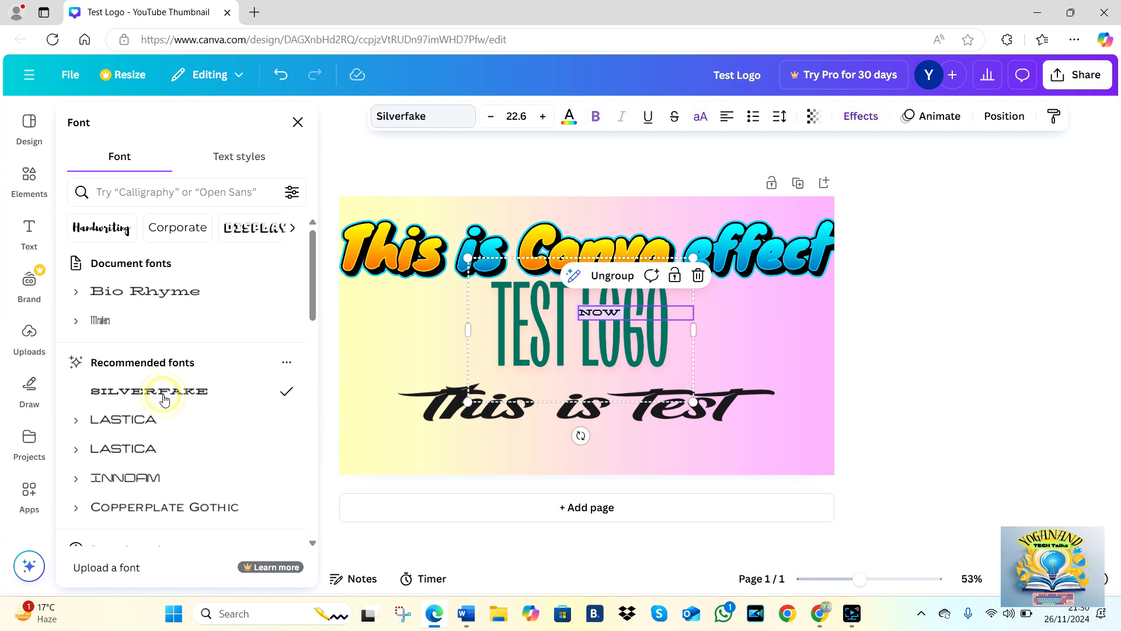
{"action": "left_click", "coordinate": [151, 434]}
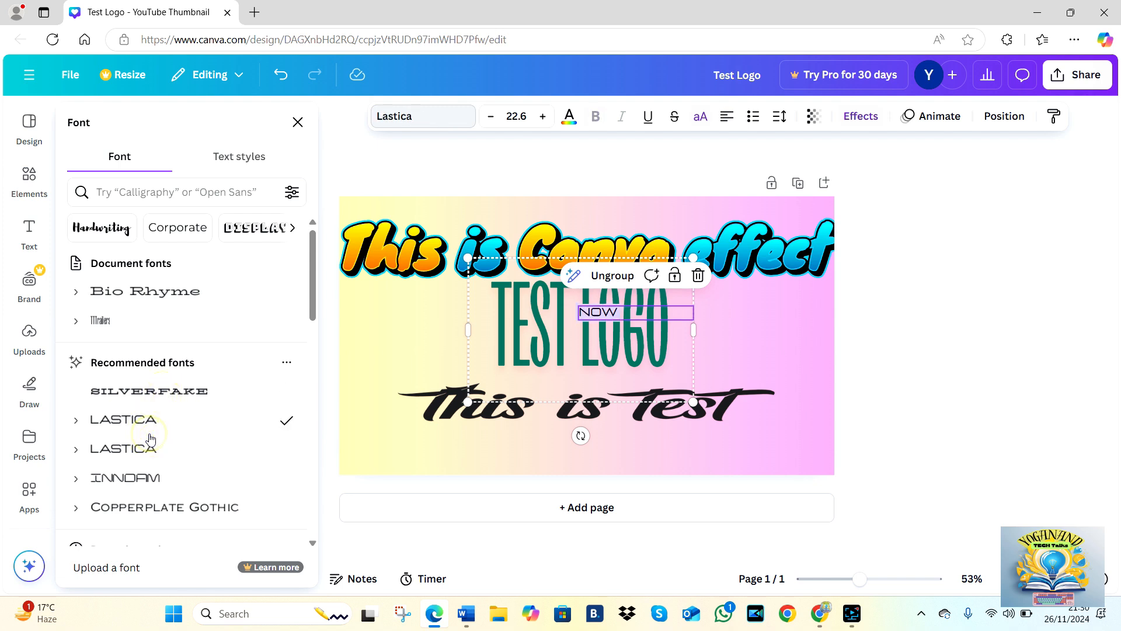
Step: Set the "TEST LOGO" text's font to Waffle Soft, then scale the group down to about size 182 and widen it to fit two lines
{"action": "left_click", "coordinate": [538, 342]}
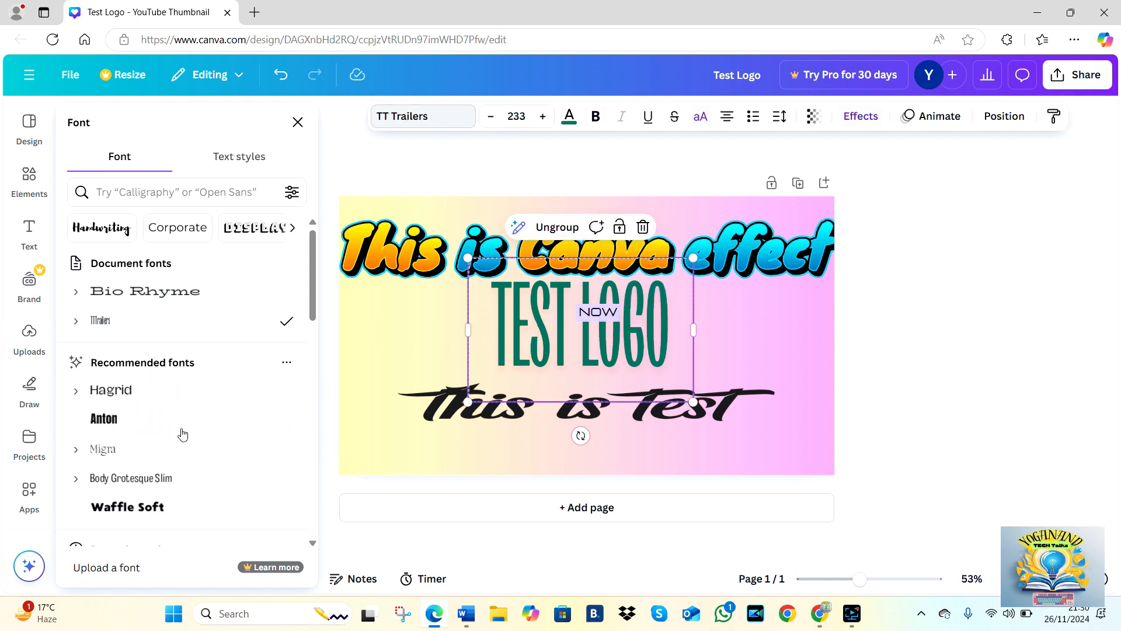
{"action": "left_click", "coordinate": [160, 401]}
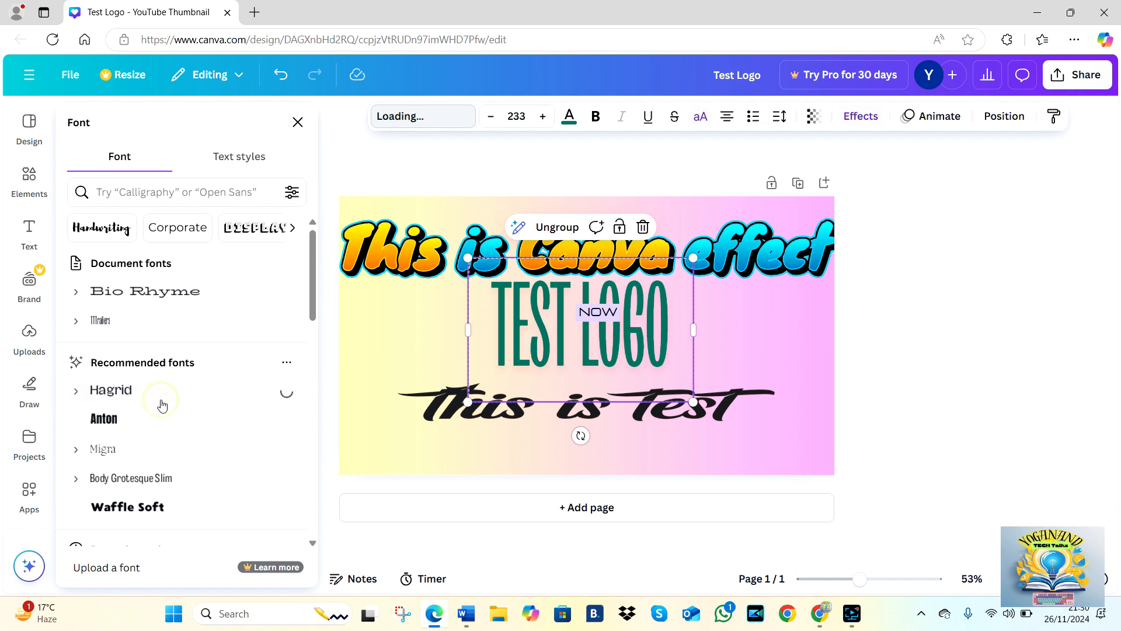
{"action": "left_click", "coordinate": [120, 510]}
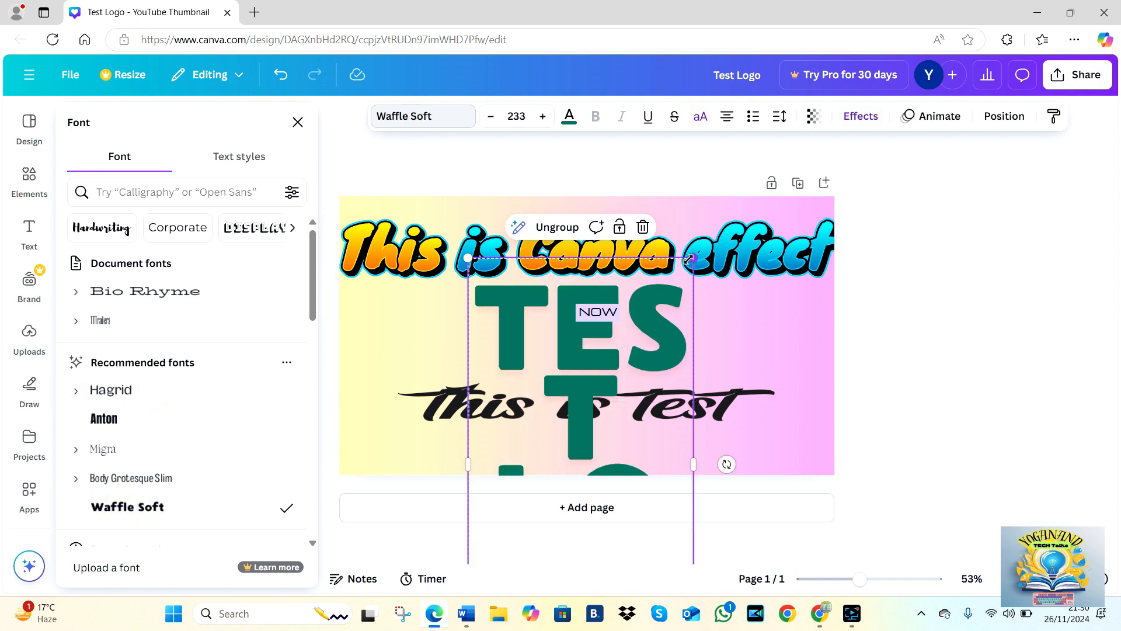
{"action": "left_click_drag", "start_coordinate": [689, 259], "coordinate": [608, 211]}
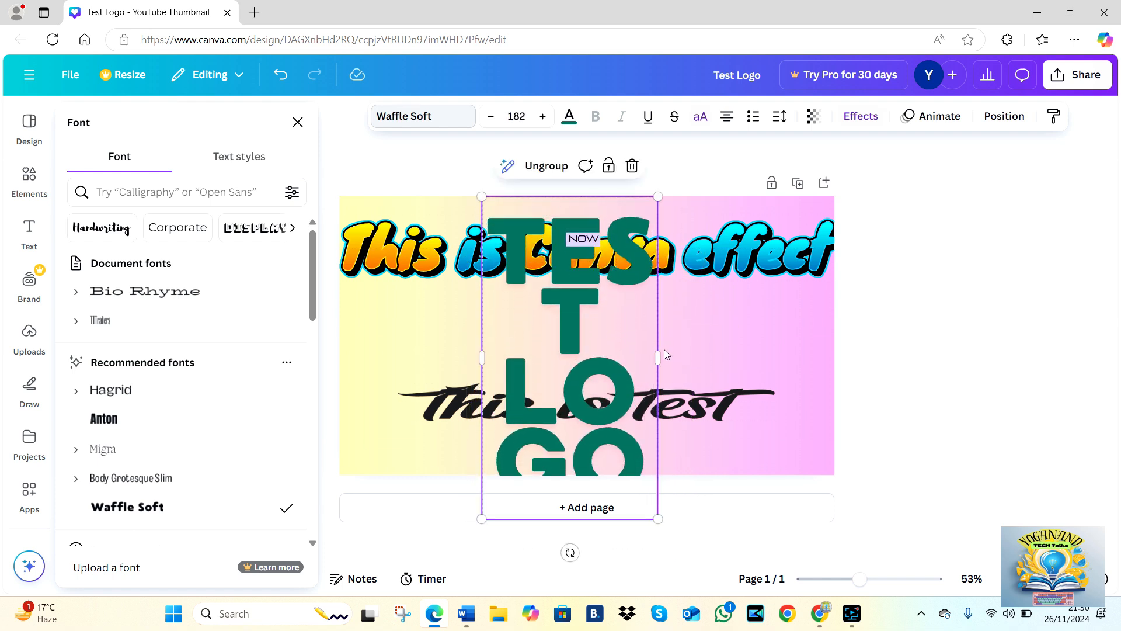
{"action": "left_click_drag", "start_coordinate": [658, 356], "coordinate": [777, 350]}
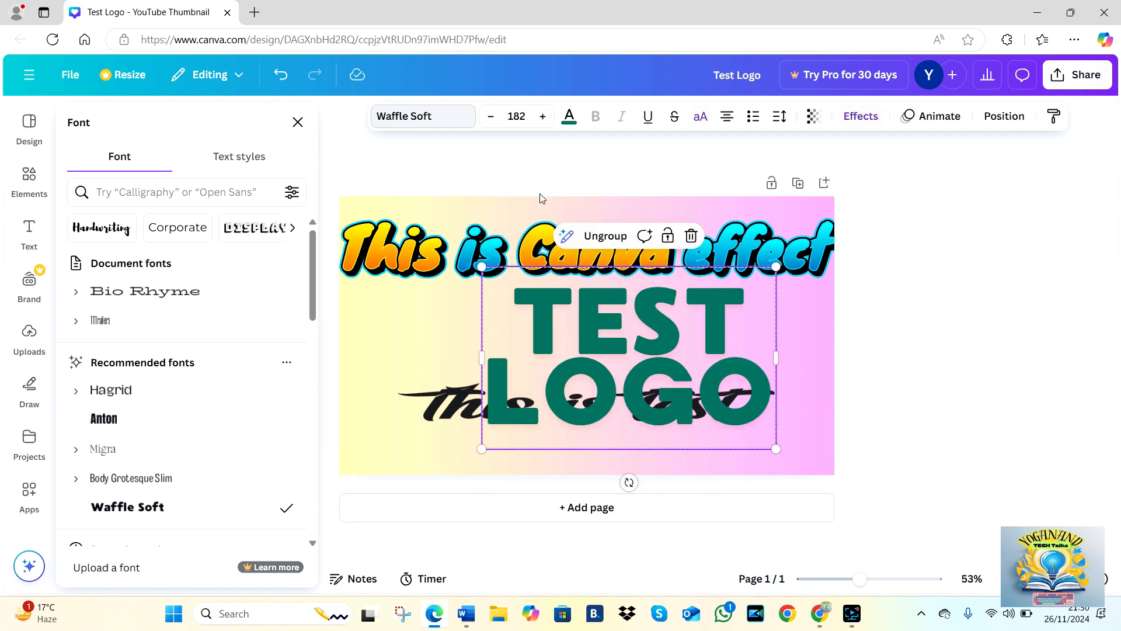
Step: Reduce the "TEST LOGO" text's font size in small steps to 168
{"action": "left_click", "coordinate": [491, 117]}
{"action": "left_click", "coordinate": [491, 117]}
{"action": "left_click", "coordinate": [491, 117]}
{"action": "left_click", "coordinate": [490, 117]}
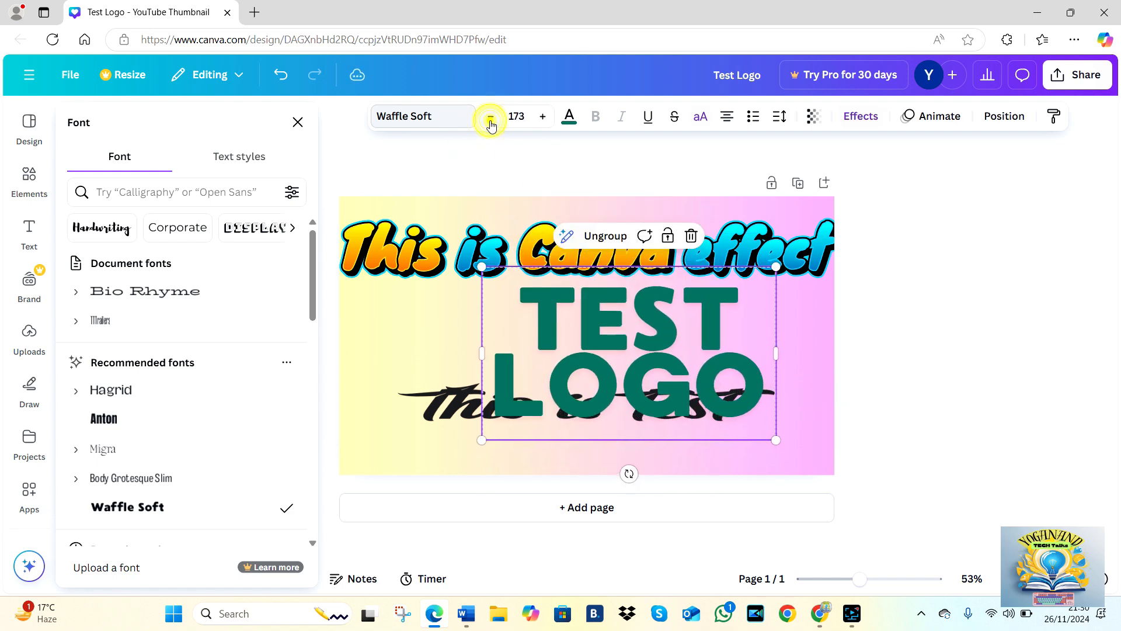
{"action": "left_click", "coordinate": [491, 117]}
{"action": "left_click", "coordinate": [490, 117]}
{"action": "left_click", "coordinate": [491, 117]}
{"action": "left_click", "coordinate": [490, 117]}
{"action": "left_click", "coordinate": [491, 117]}
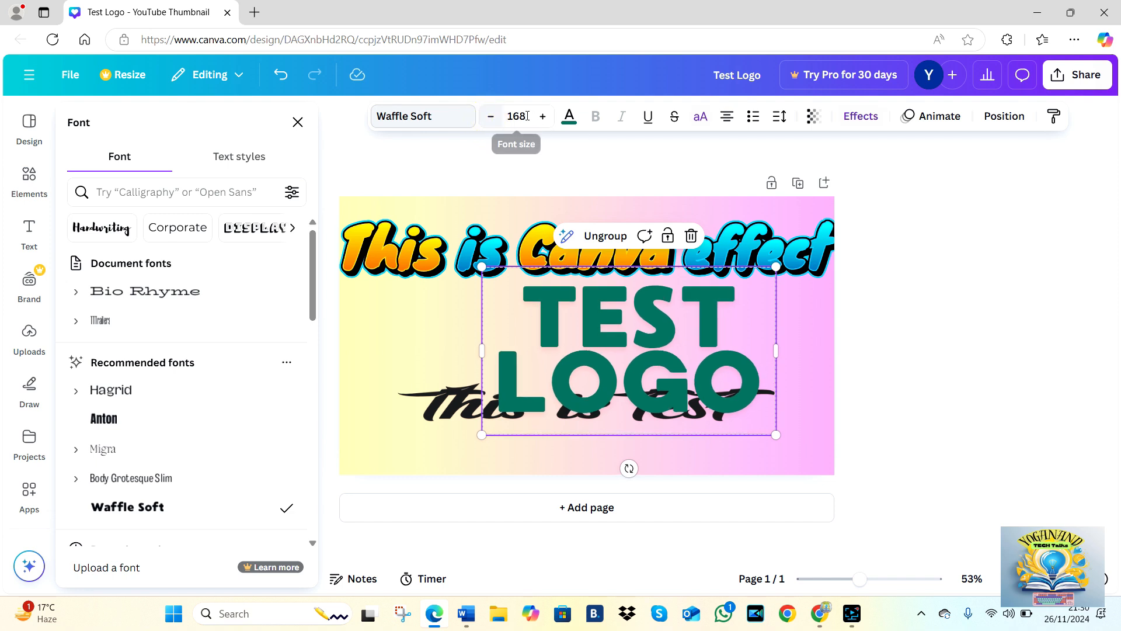
Step: Set the "TEST LOGO" text's font size to 50 and move it midway between the two stylised texts
{"action": "left_click", "coordinate": [514, 116]}
{"action": "type", "text": "5"}
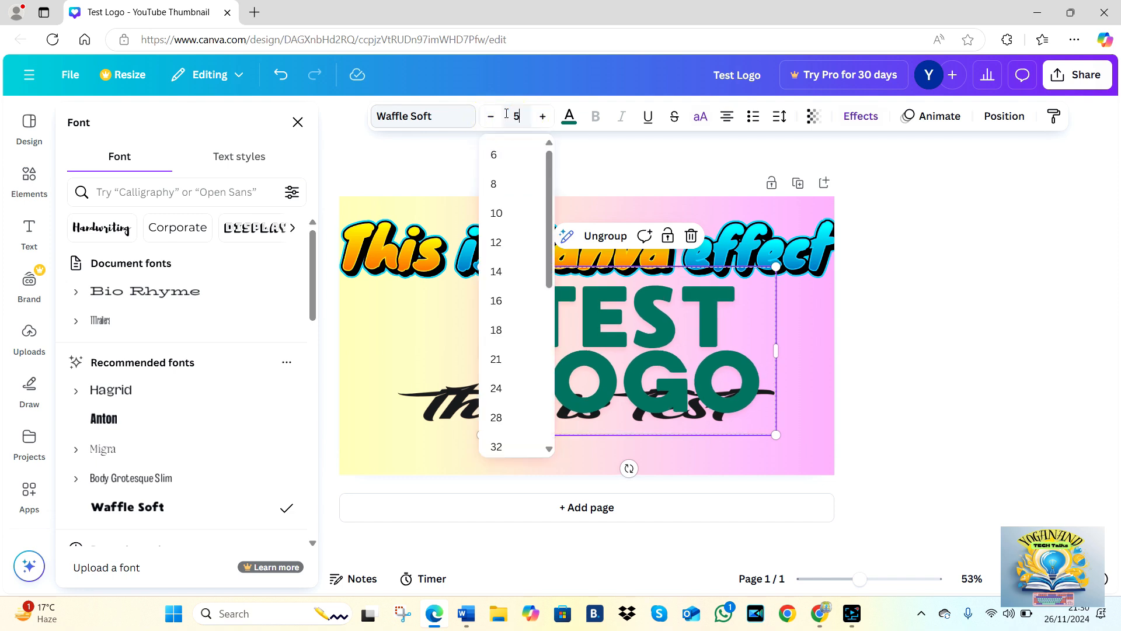
{"action": "type", "text": "0"}
{"action": "key", "text": "Return"}
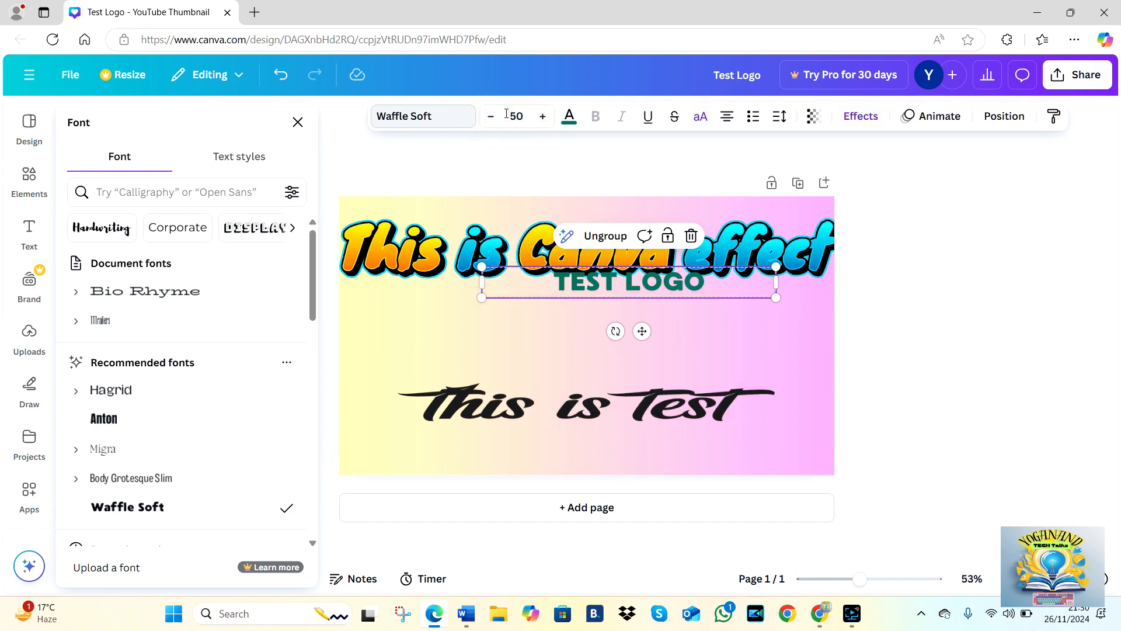
{"action": "left_click", "coordinate": [697, 310]}
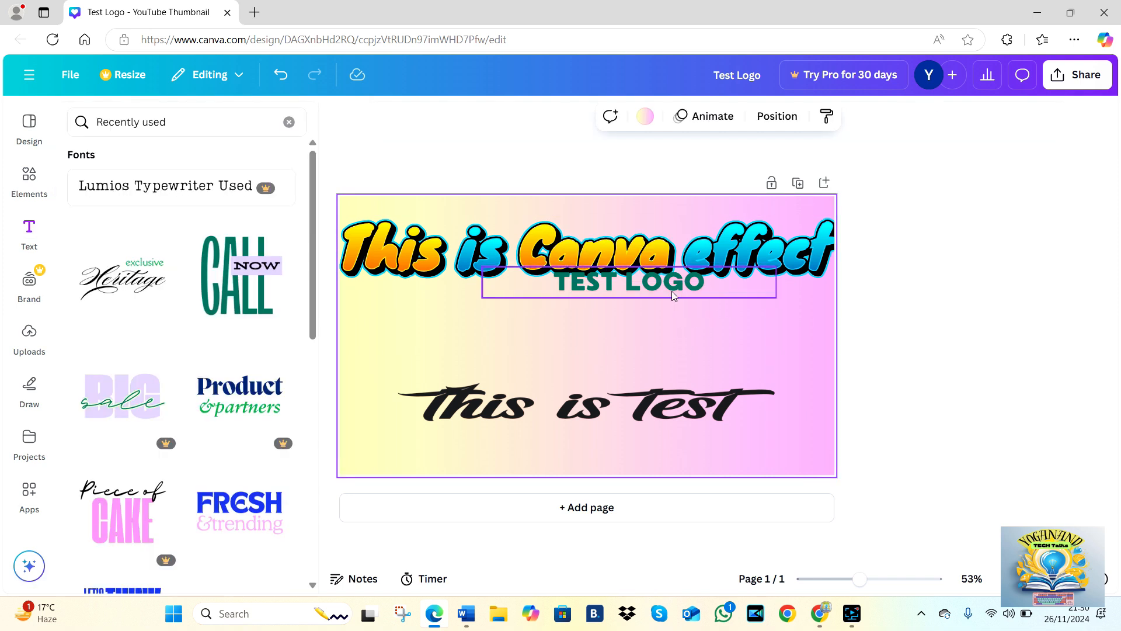
{"action": "left_click_drag", "start_coordinate": [674, 296], "coordinate": [621, 335]}
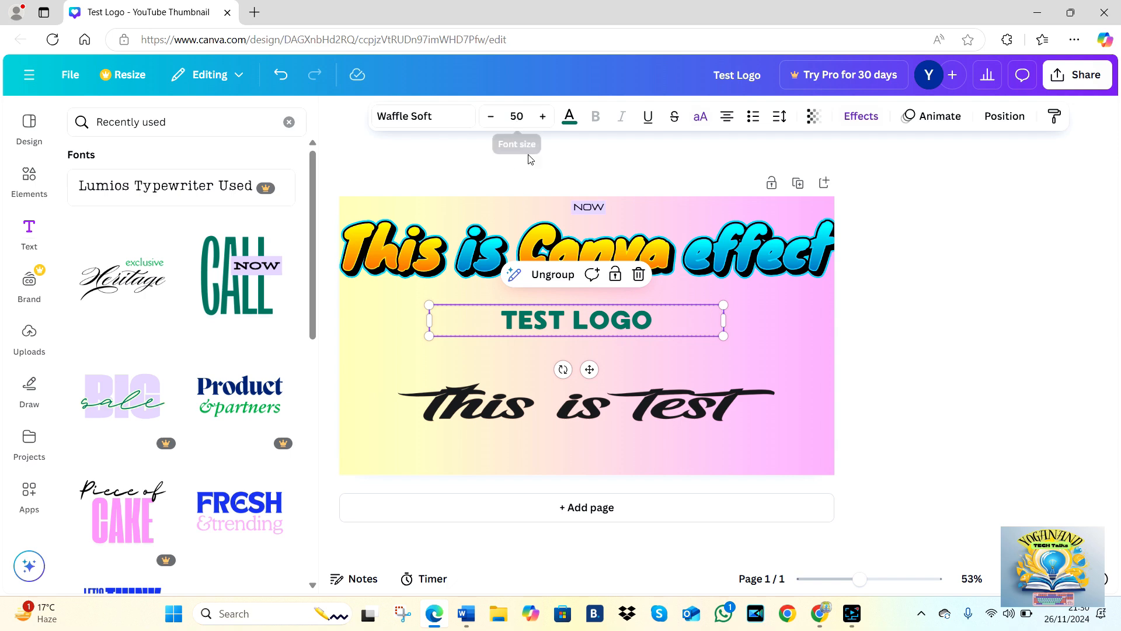
Step: Try yellow on the "TEST LOGO" text and set its colour to bright red from the default solid colours
{"action": "left_click", "coordinate": [562, 125]}
{"action": "scroll", "coordinate": [146, 425], "scroll_direction": "down", "scroll_amount": 2}
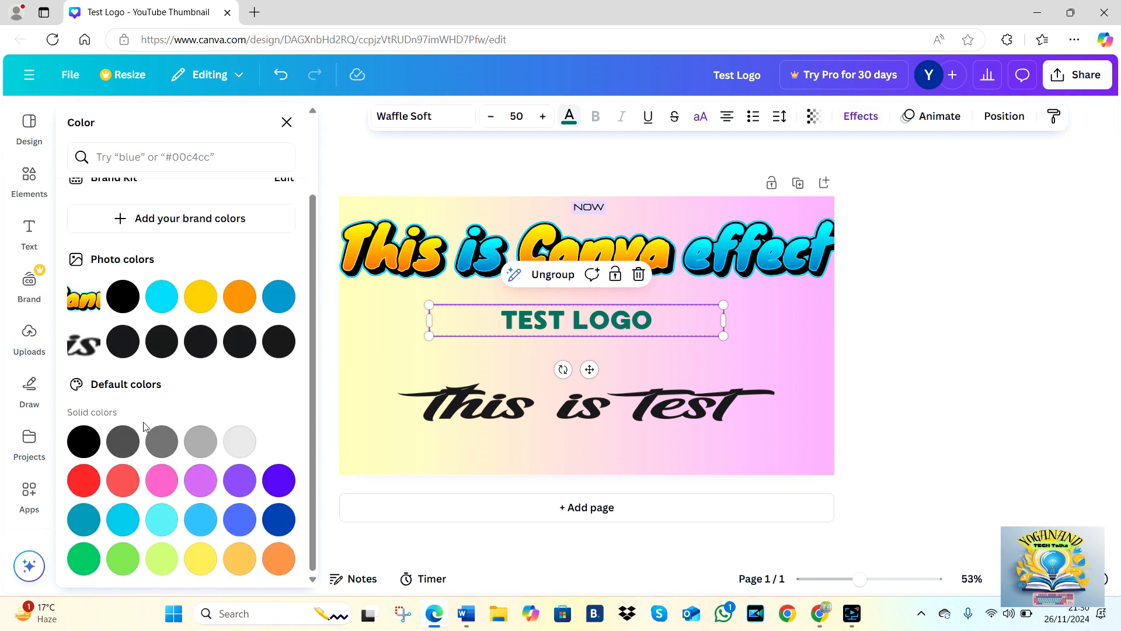
{"action": "left_click", "coordinate": [200, 561]}
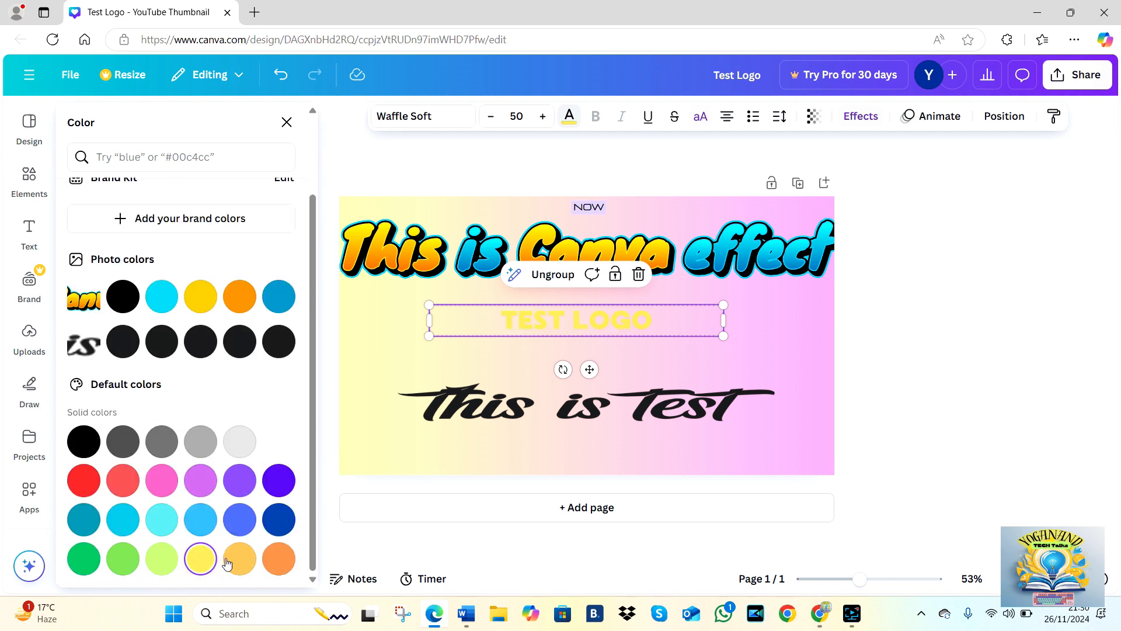
{"action": "left_click", "coordinate": [80, 483]}
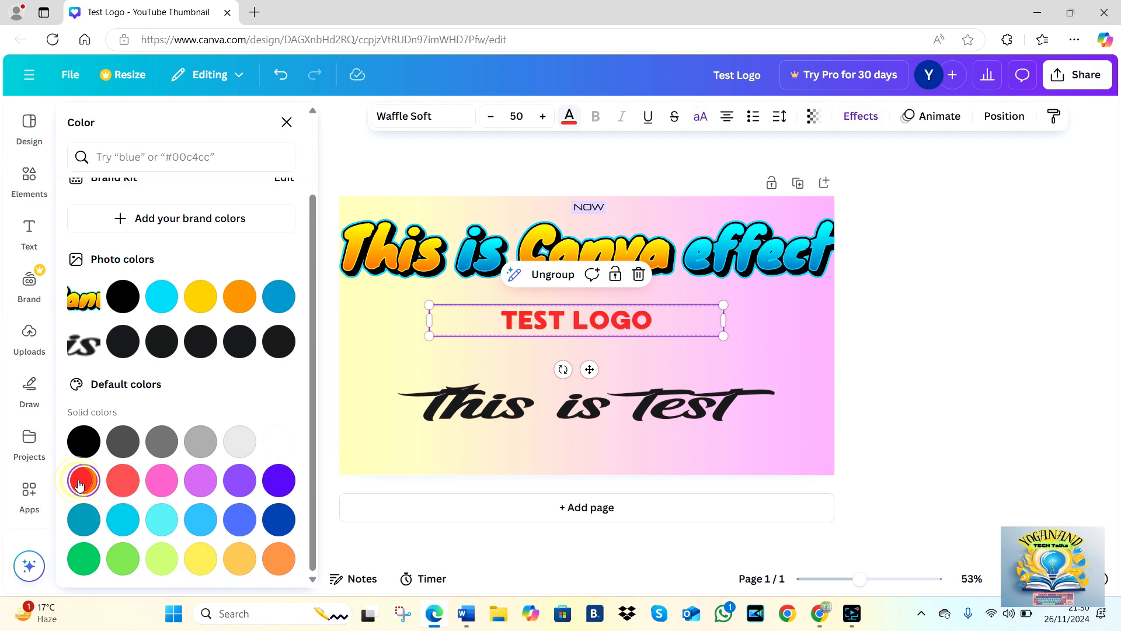
{"action": "scroll", "coordinate": [234, 439], "scroll_direction": "up", "scroll_amount": 2}
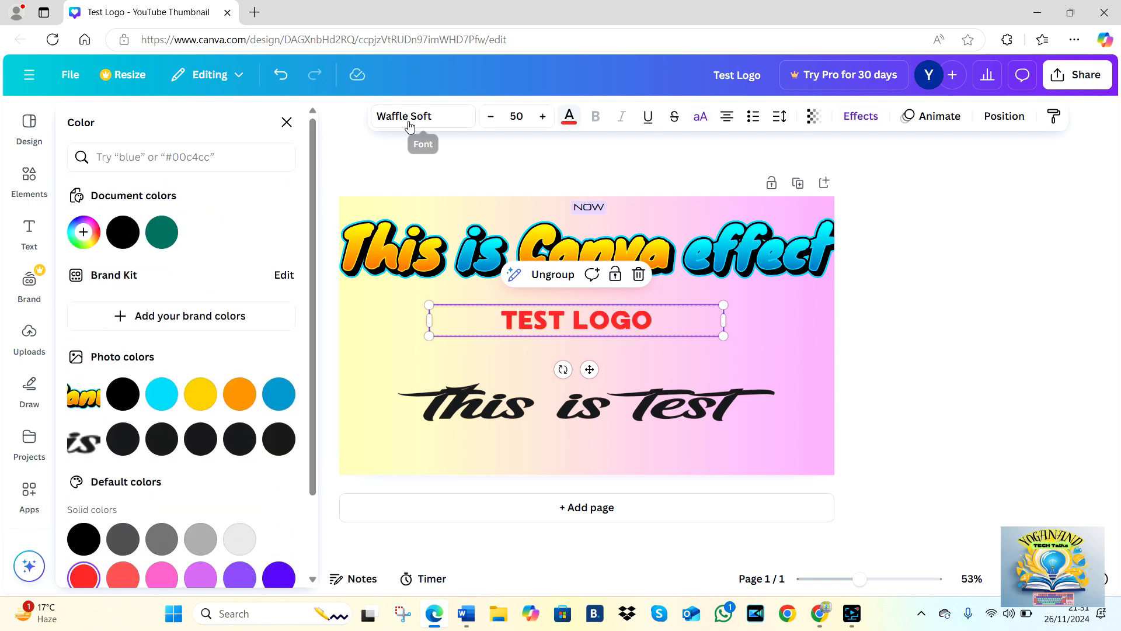
Step: Give the "TEST LOGO" text the Curve shape and the Neon effect with an intensity of 99
{"action": "left_click", "coordinate": [858, 117]}
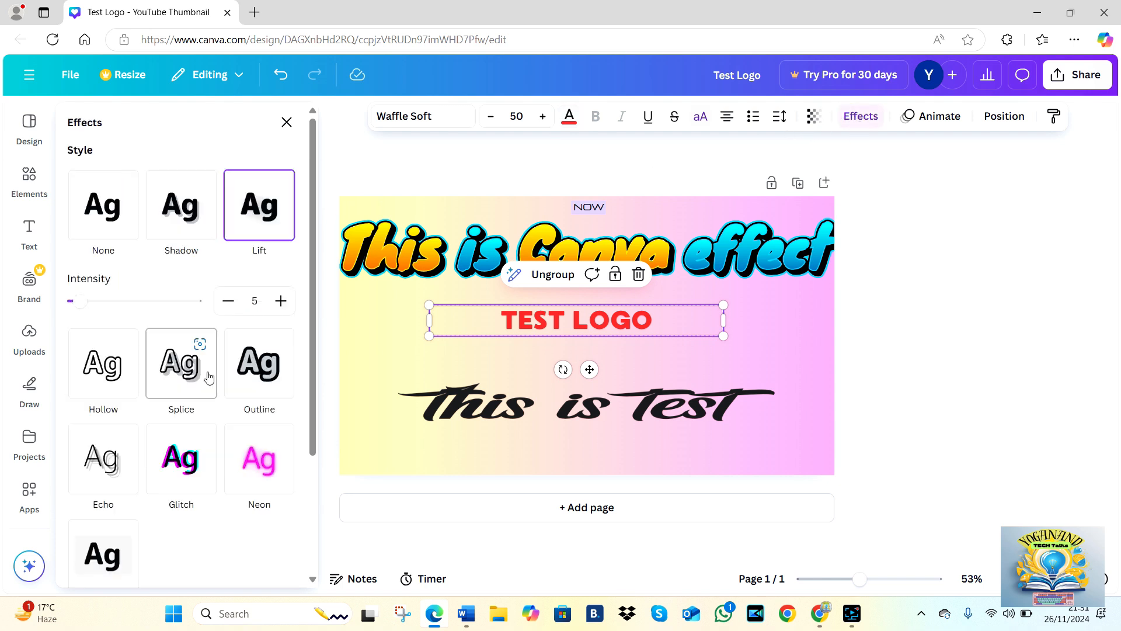
{"action": "scroll", "coordinate": [209, 378], "scroll_direction": "down", "scroll_amount": 3}
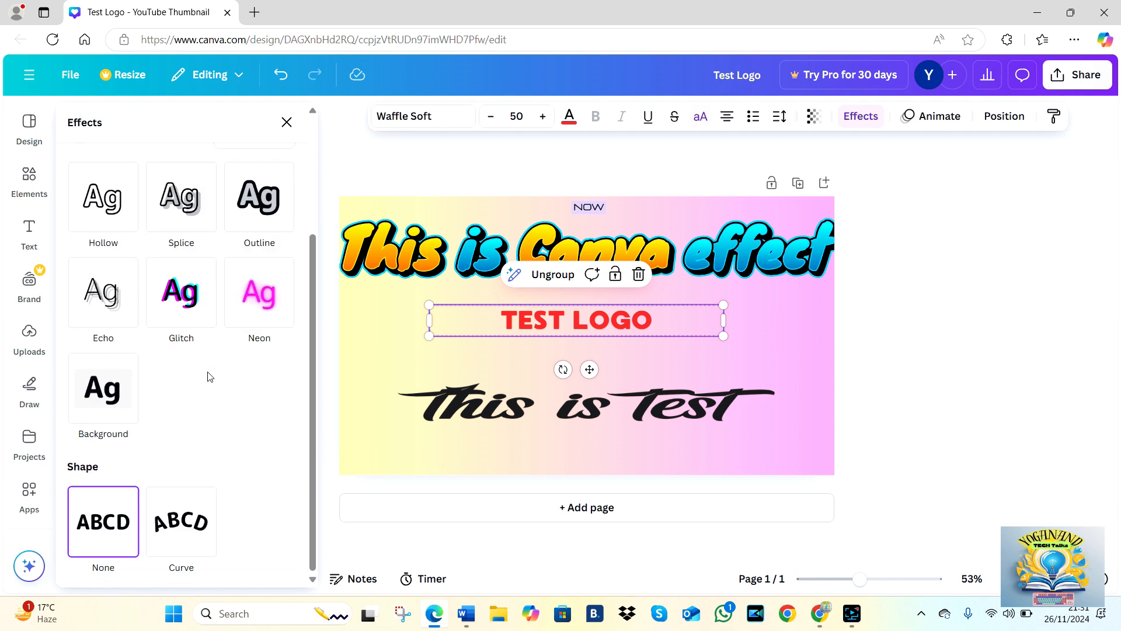
{"action": "left_click", "coordinate": [170, 527]}
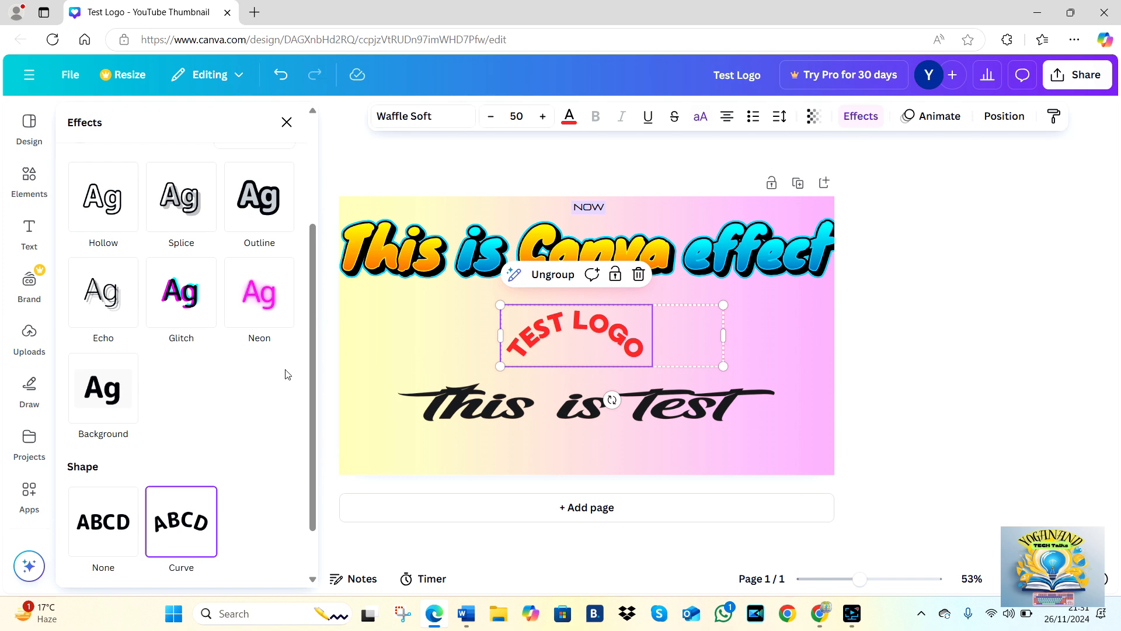
{"action": "left_click", "coordinate": [261, 304]}
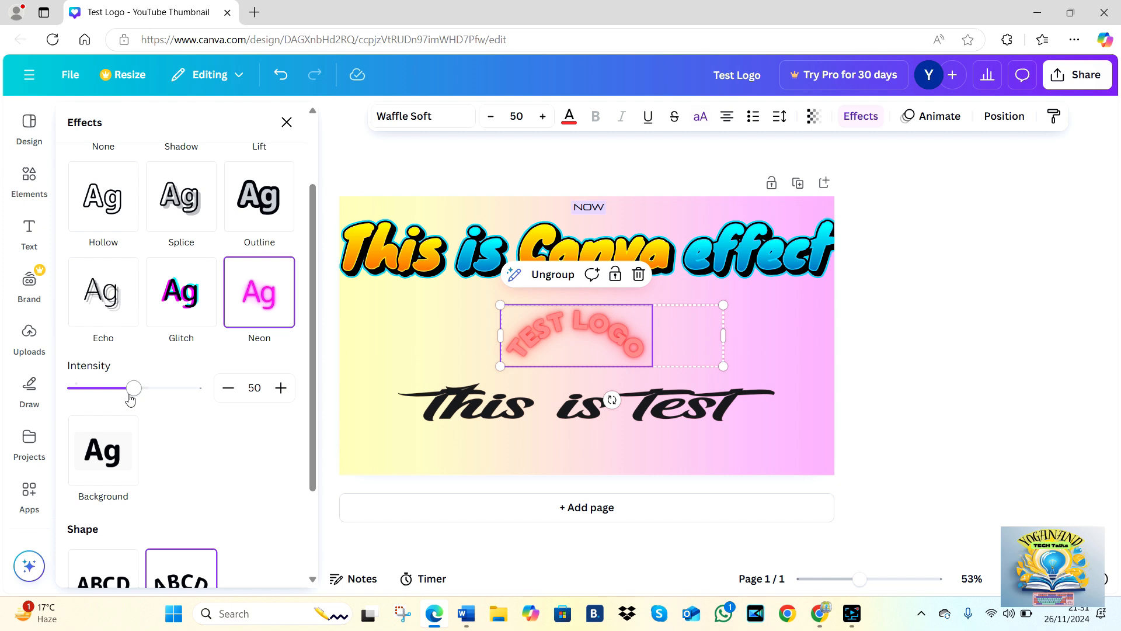
{"action": "left_click_drag", "start_coordinate": [130, 398], "coordinate": [196, 394]}
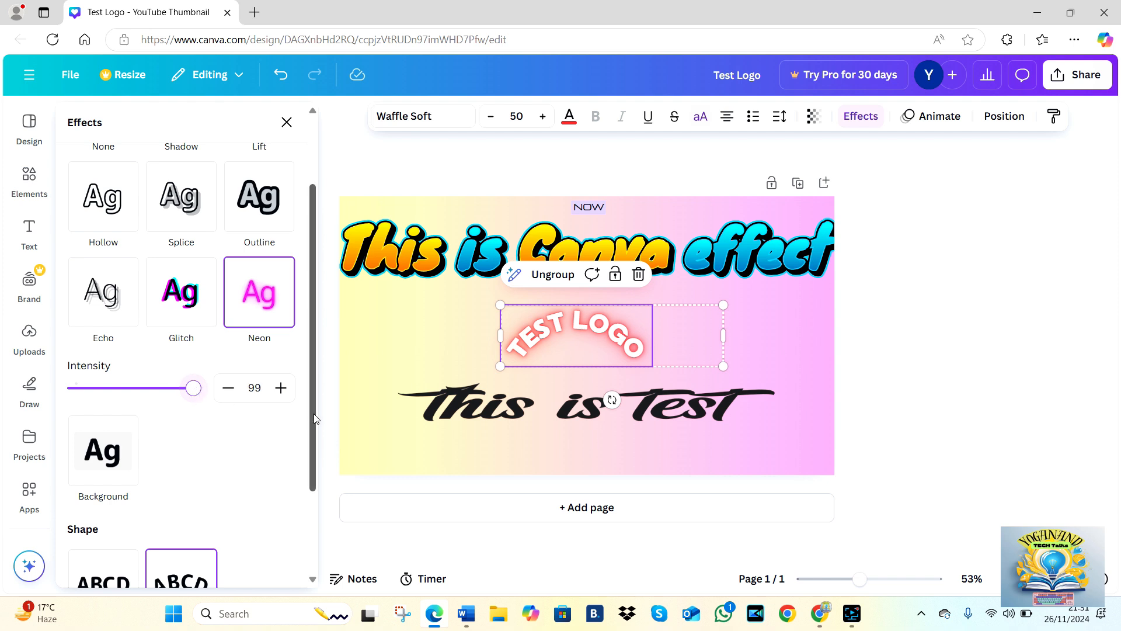
Step: Try a curve value of 46 on the "TEST LOGO" text and set its shape back to None
{"action": "left_click_drag", "start_coordinate": [314, 417], "coordinate": [330, 320]}
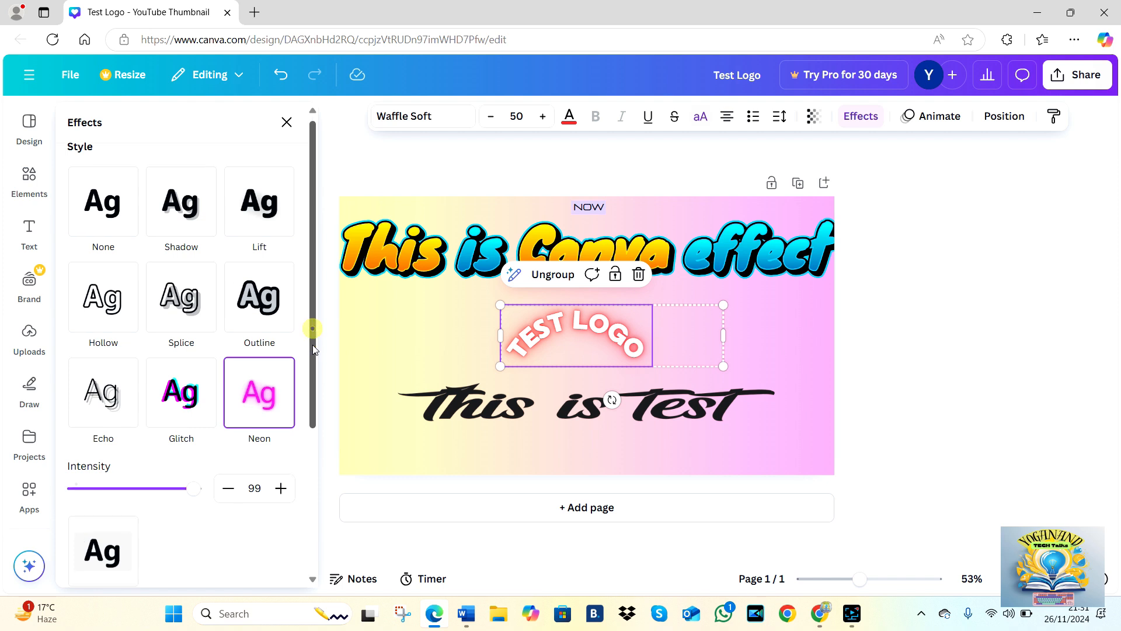
{"action": "left_click_drag", "start_coordinate": [313, 328], "coordinate": [322, 491]}
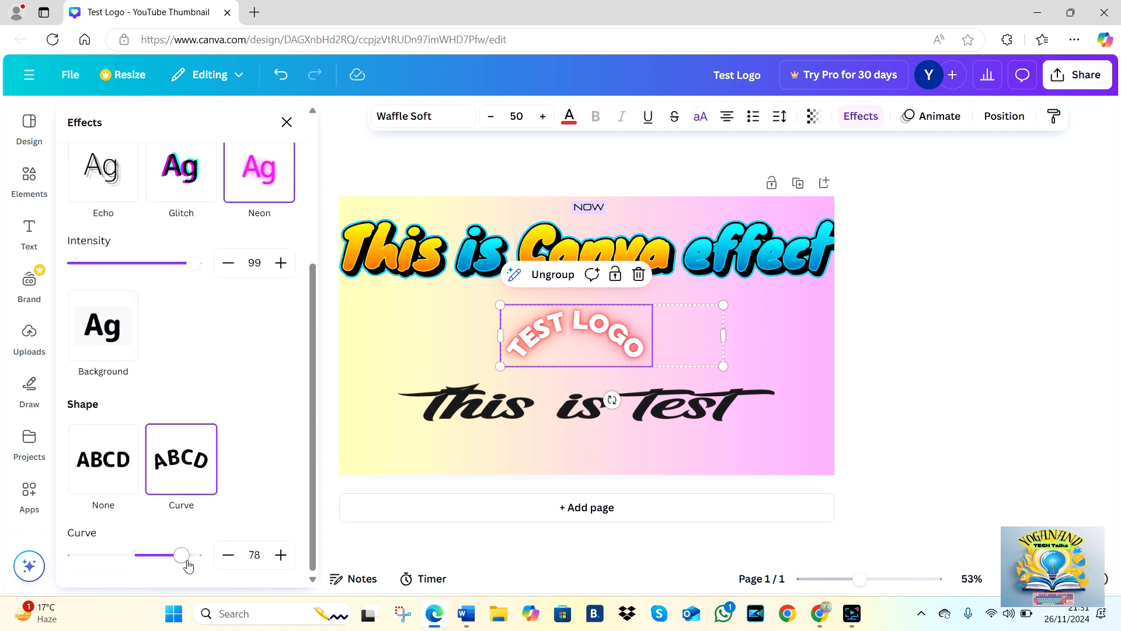
{"action": "left_click_drag", "start_coordinate": [187, 564], "coordinate": [163, 555]}
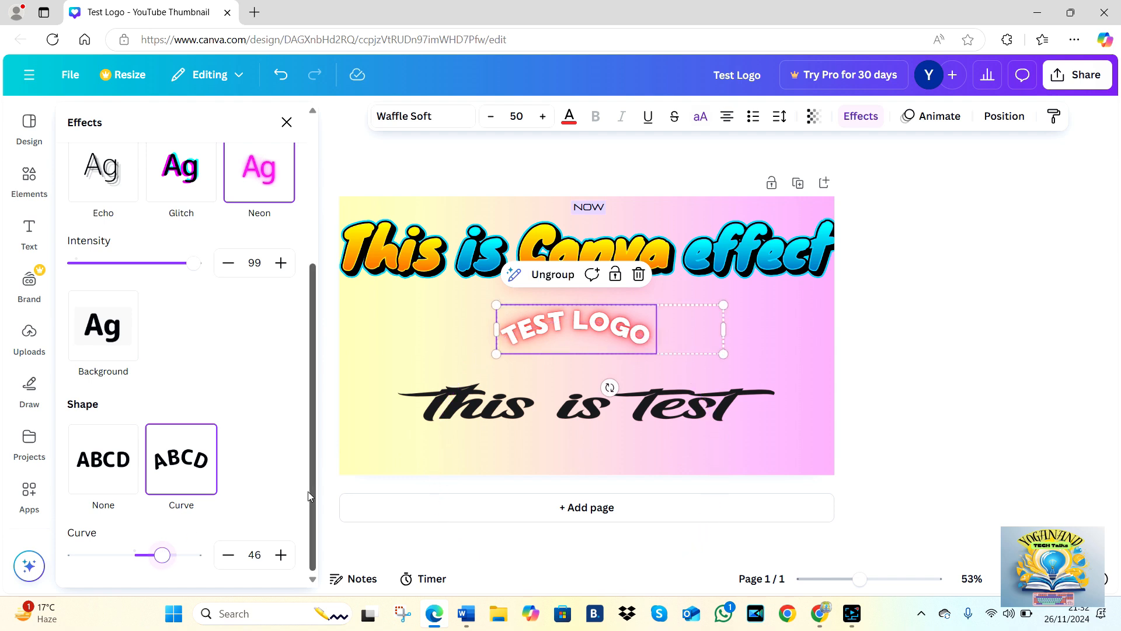
{"action": "left_click_drag", "start_coordinate": [312, 497], "coordinate": [309, 478]}
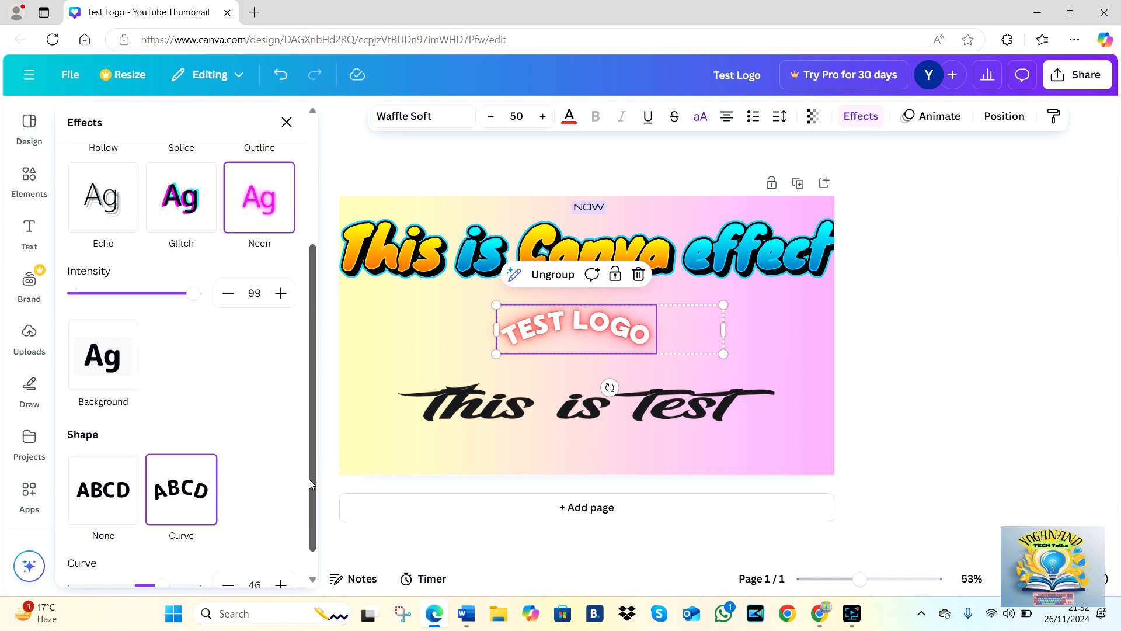
{"action": "left_click", "coordinate": [108, 498]}
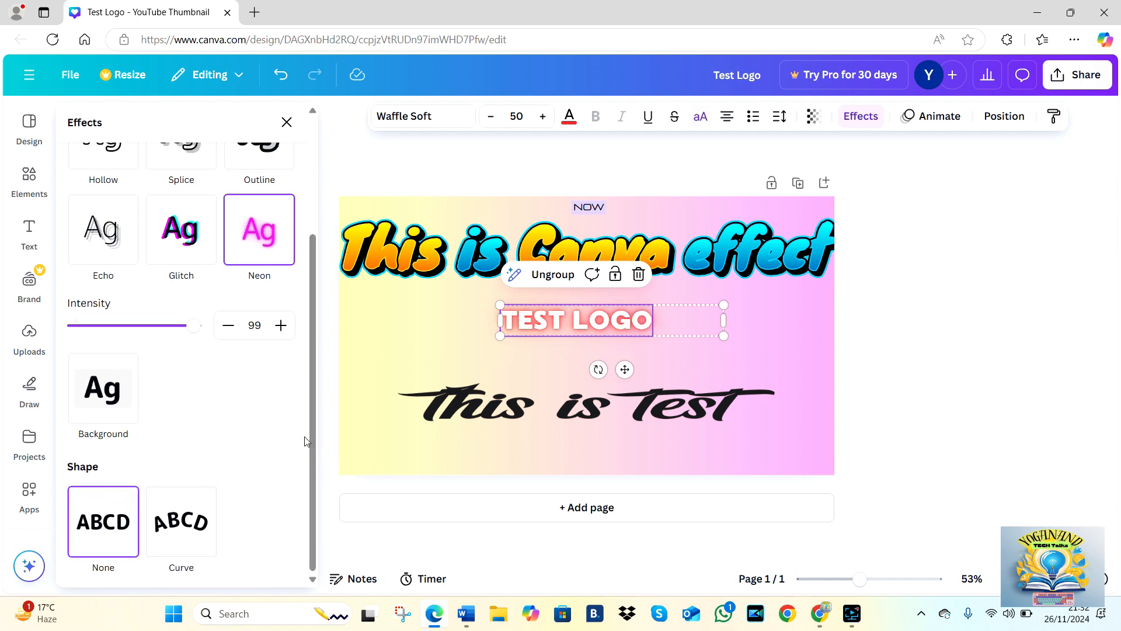
{"action": "scroll", "coordinate": [309, 438], "scroll_direction": "up", "scroll_amount": 3}
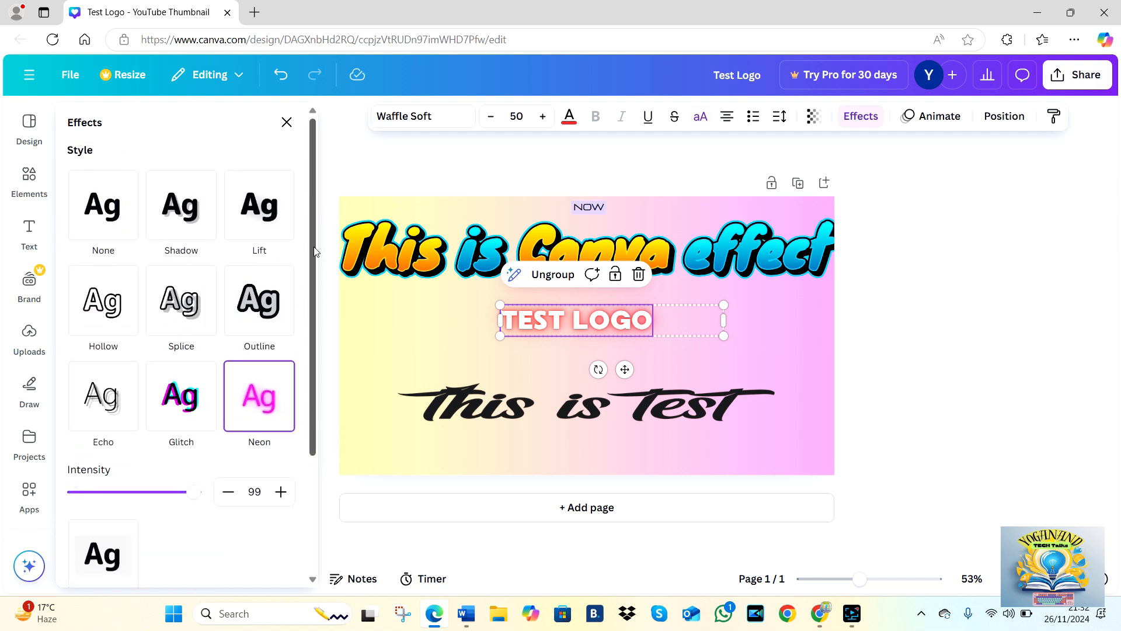
{"action": "left_click", "coordinate": [440, 118]}
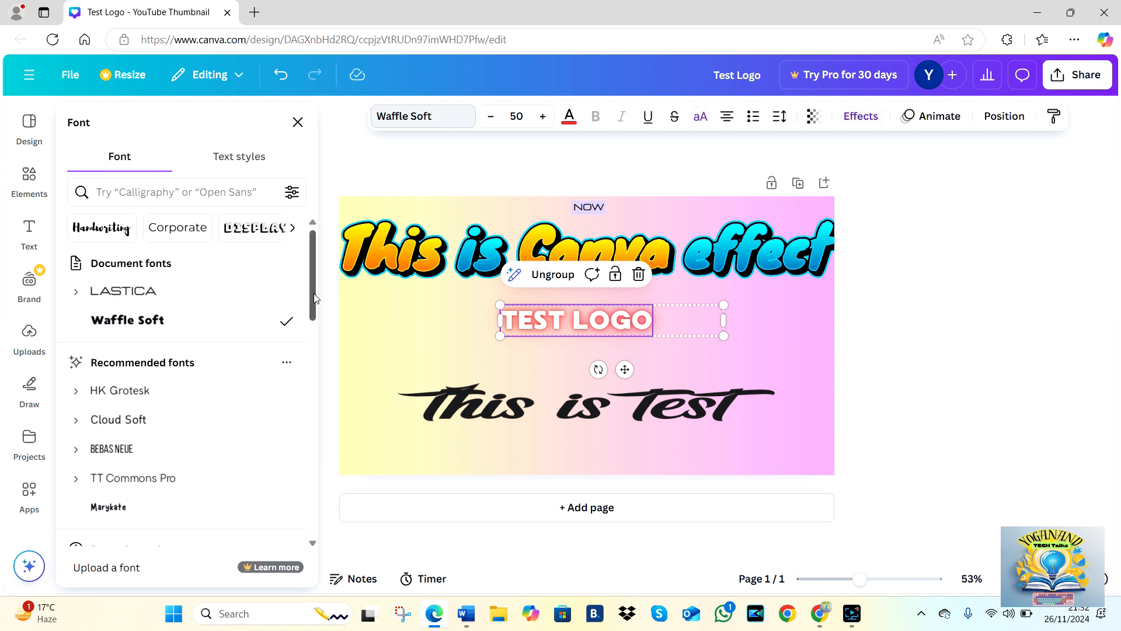
{"action": "scroll", "coordinate": [310, 327], "scroll_direction": "down", "scroll_amount": 4}
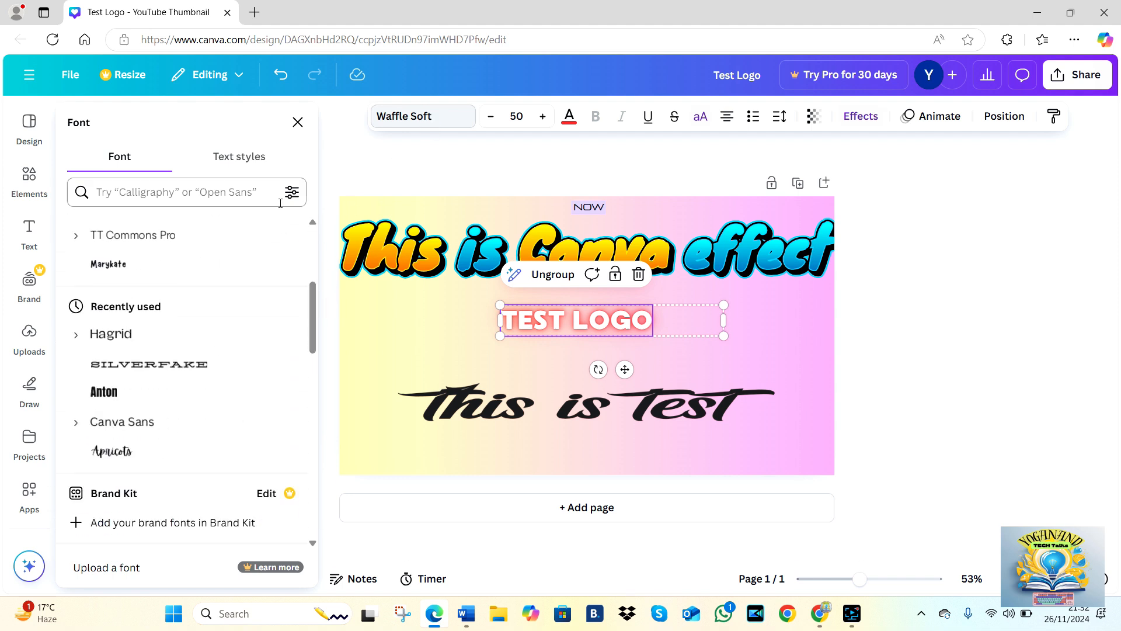
{"action": "left_click", "coordinate": [268, 161]}
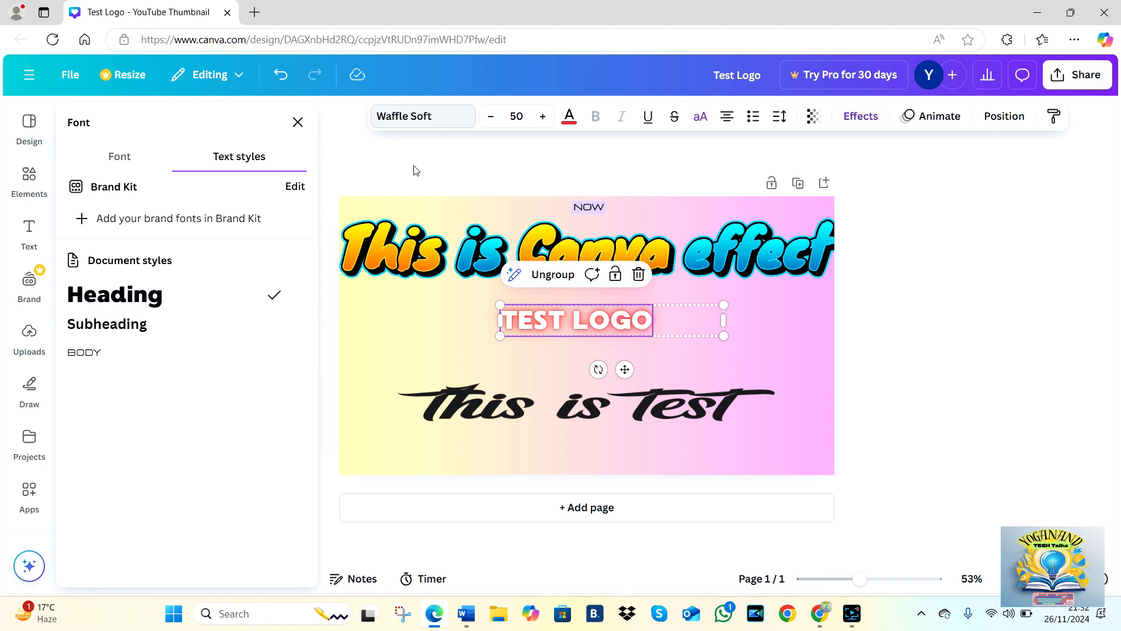
Step: Apply the suggested Shift animation to the "TEST LOGO" text
{"action": "left_click", "coordinate": [922, 119]}
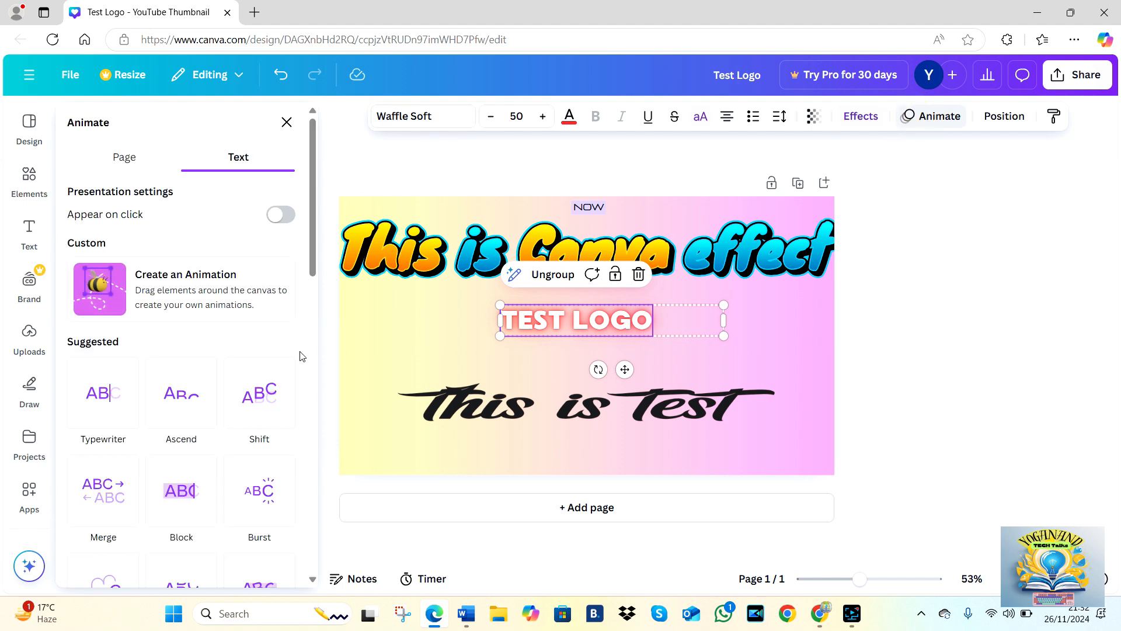
{"action": "scroll", "coordinate": [312, 270], "scroll_direction": "down", "scroll_amount": 1}
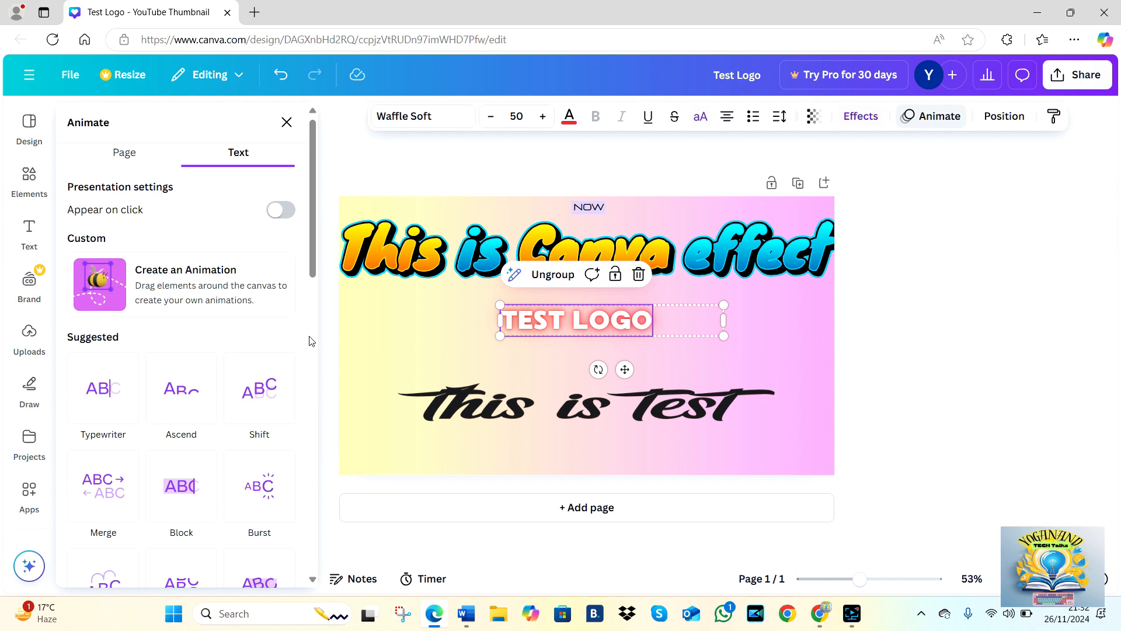
{"action": "left_click", "coordinate": [260, 384]}
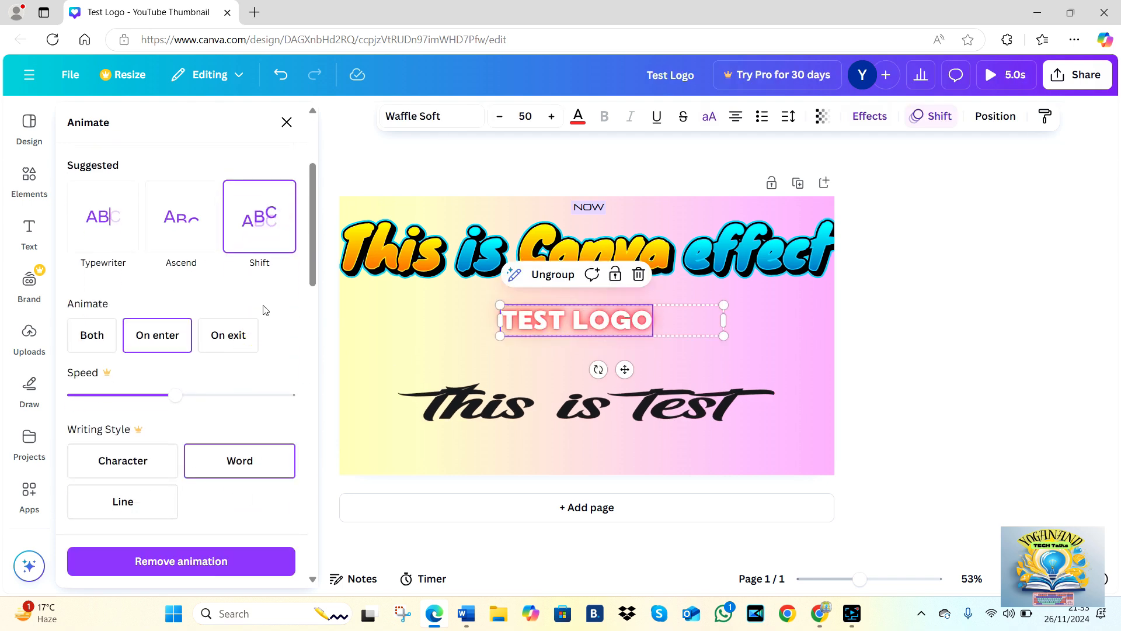
{"action": "left_click_drag", "start_coordinate": [312, 286], "coordinate": [312, 290]}
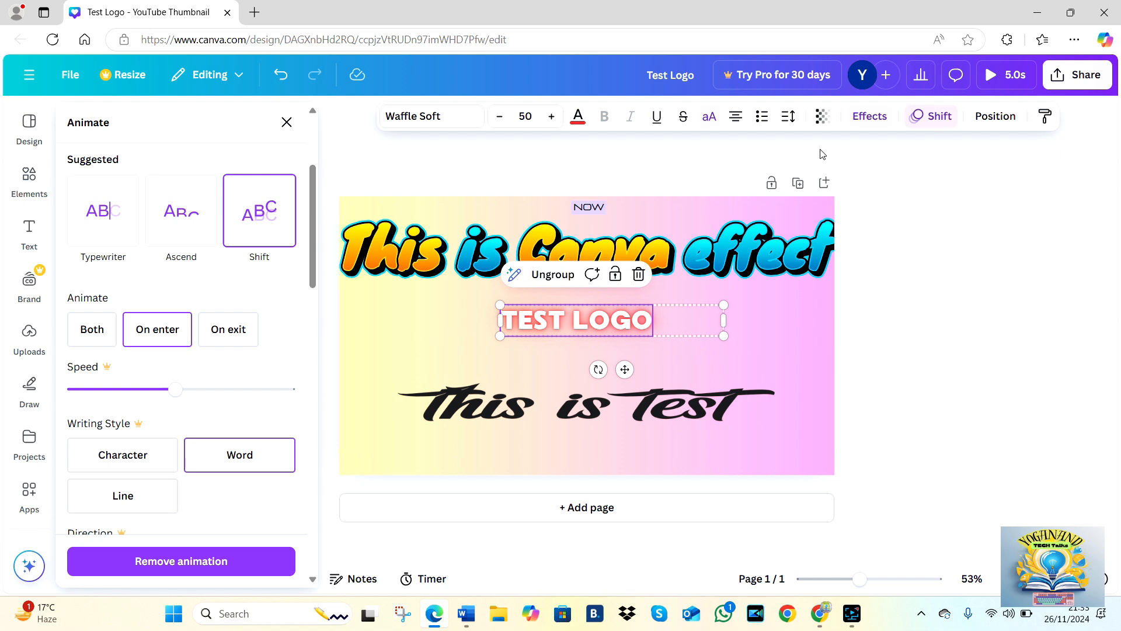
Step: Lower the "TEST LOGO" text's transparency value to 9
{"action": "left_click", "coordinate": [823, 117]}
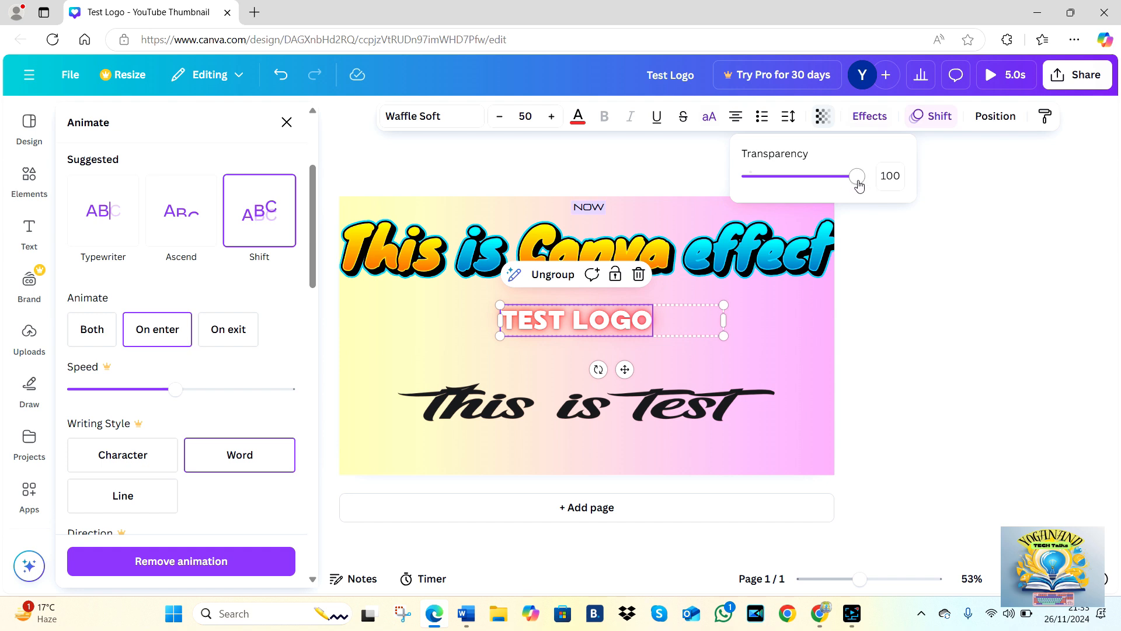
{"action": "left_click_drag", "start_coordinate": [858, 182], "coordinate": [768, 183]}
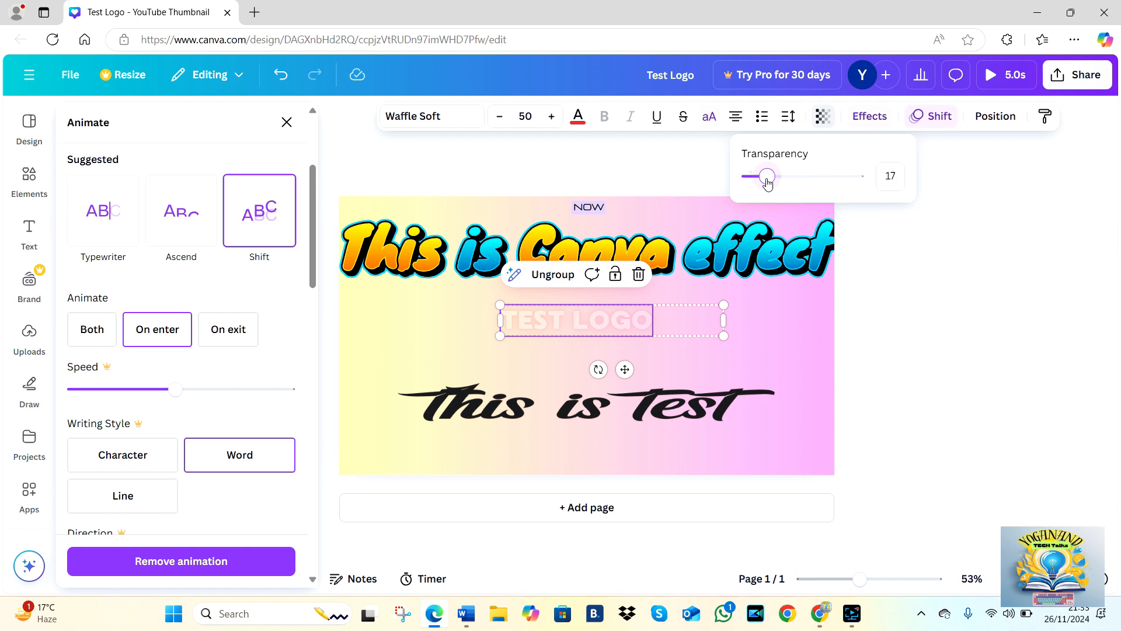
{"action": "left_click_drag", "start_coordinate": [767, 182], "coordinate": [759, 185]}
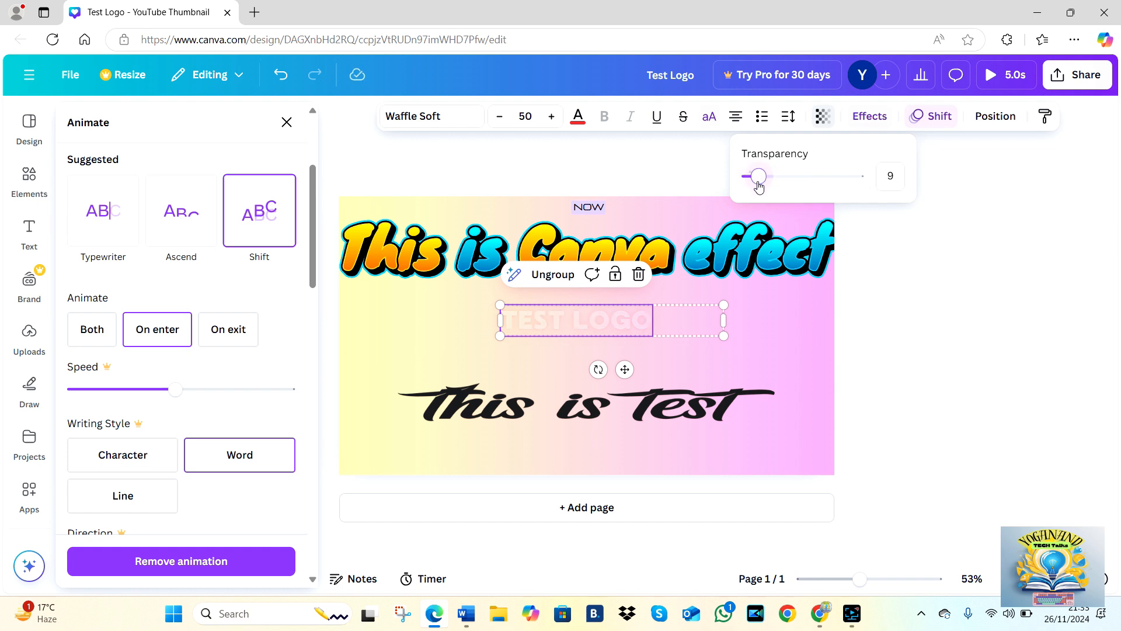